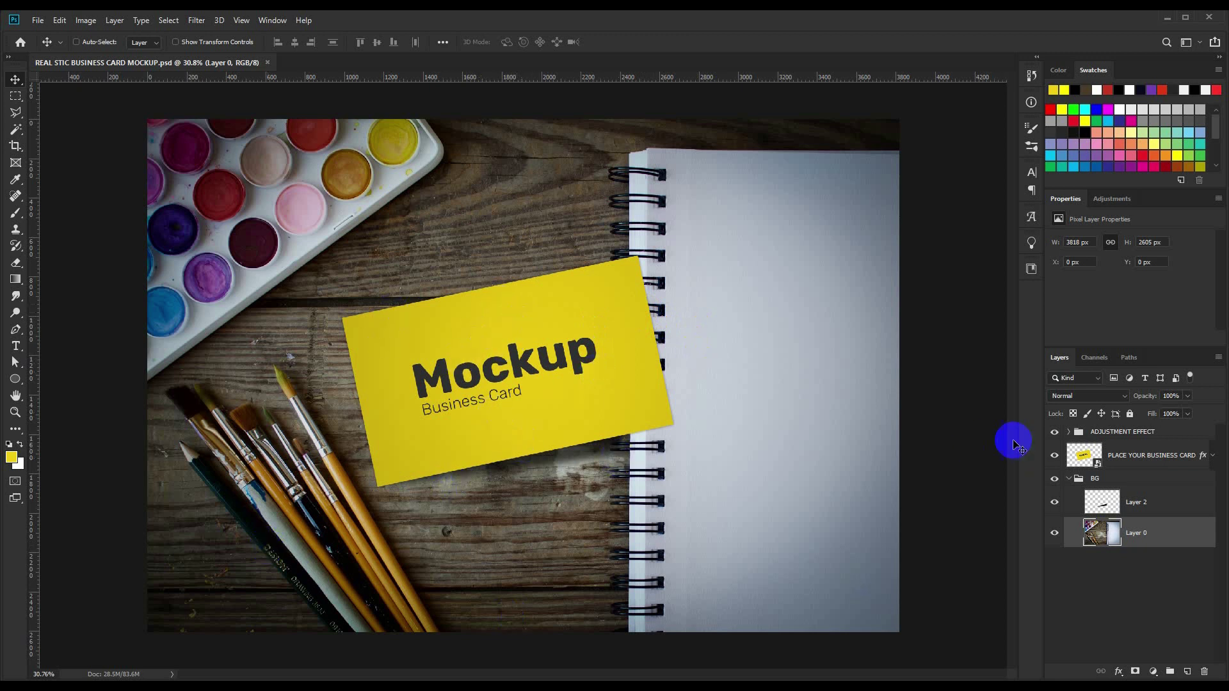
# - Collapse the BG group, glance at the notebook-and-paints photo in Photos, then return to the mockup
pyautogui.click(1070, 479)
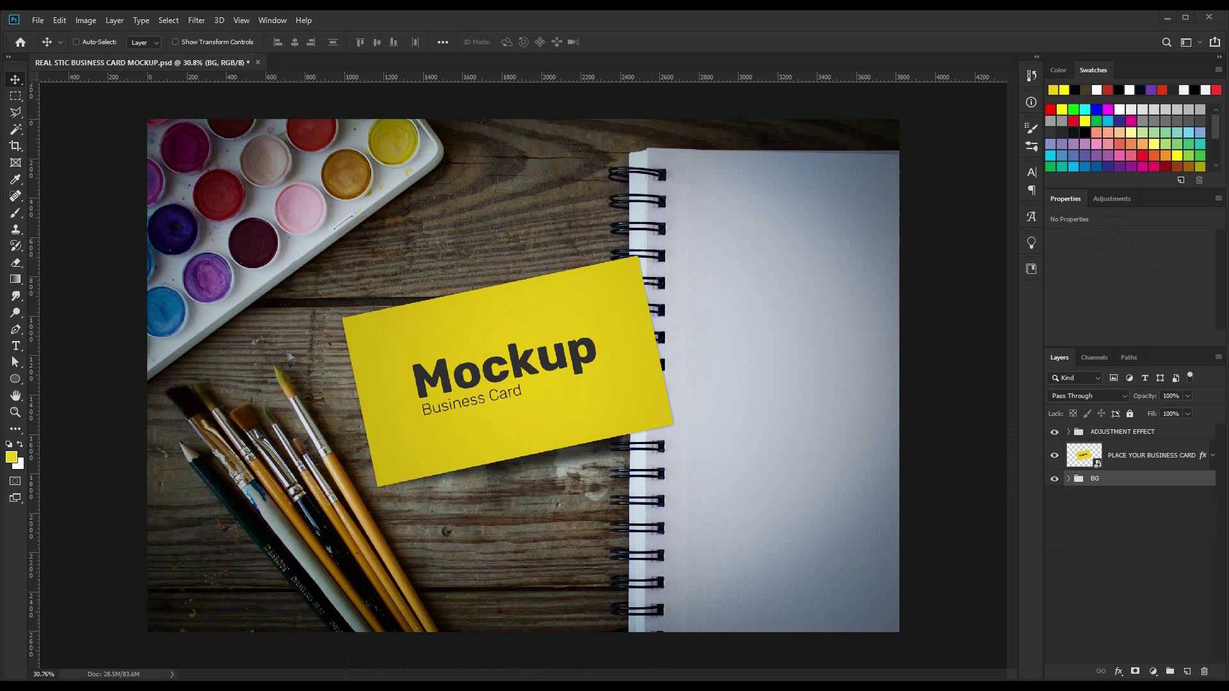
pyautogui.hotkey('alt', 'Tab')
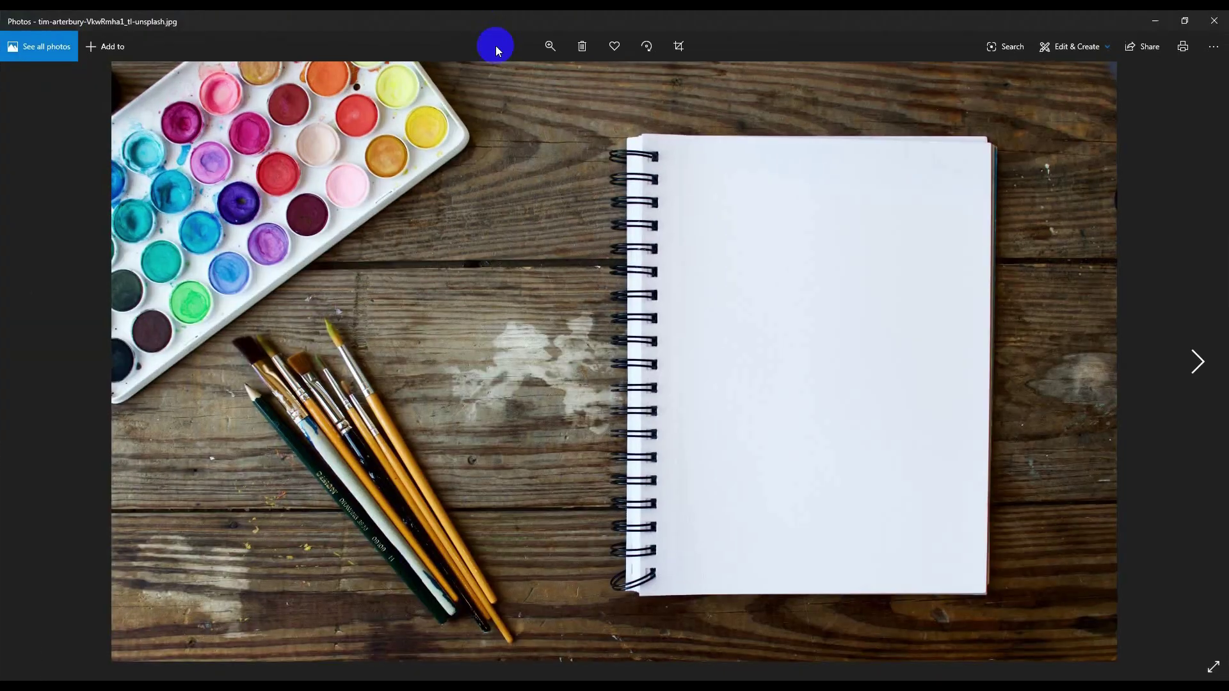
pyautogui.moveTo(471, 48); pyautogui.dragTo(997, 182)
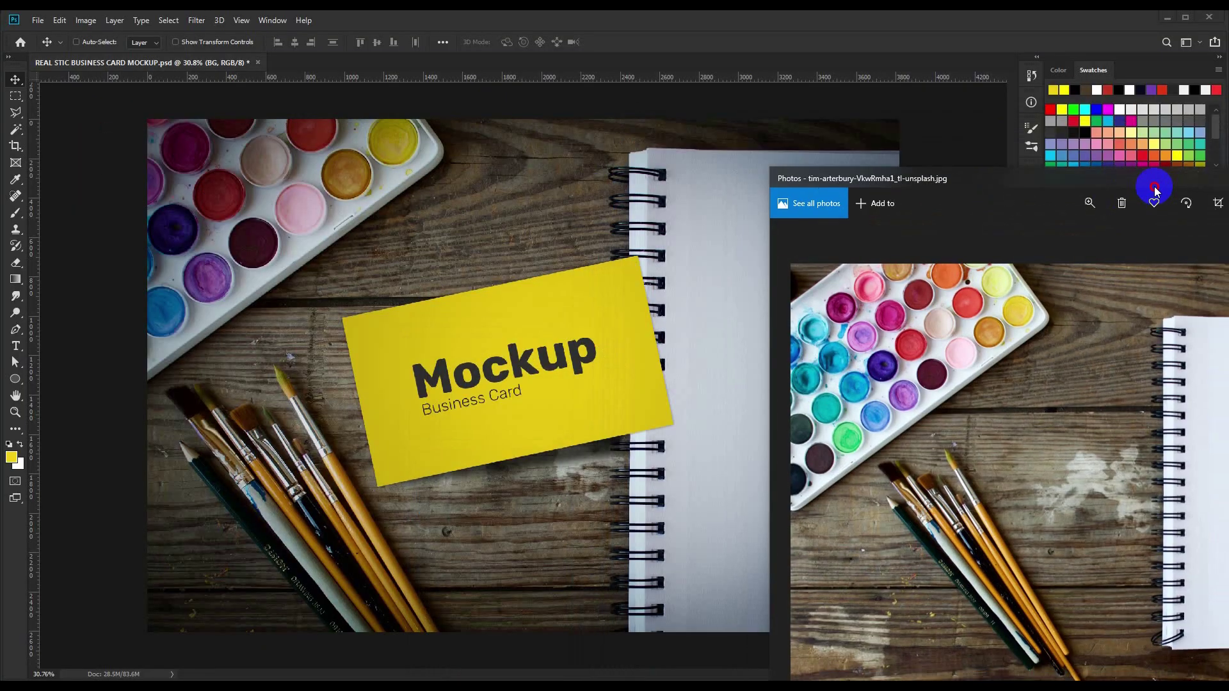
pyautogui.moveTo(997, 182); pyautogui.dragTo(1155, 192)
pyautogui.click(648, 324)
pyautogui.click(1055, 432)
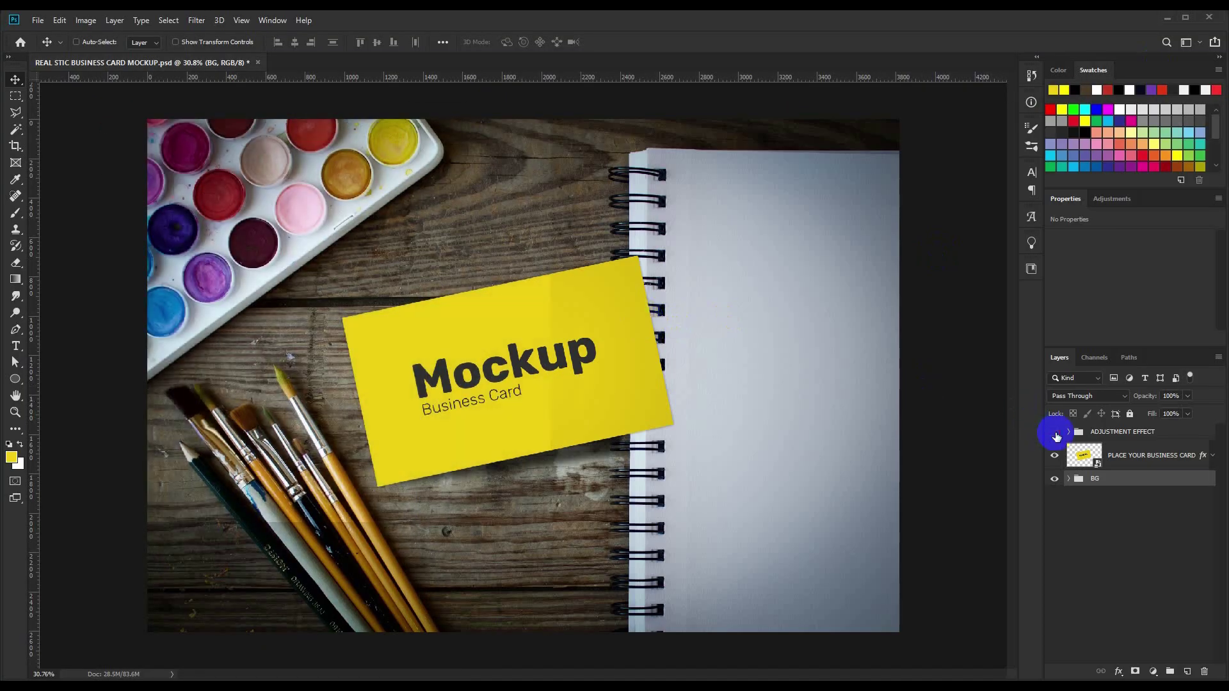
pyautogui.click(1055, 455)
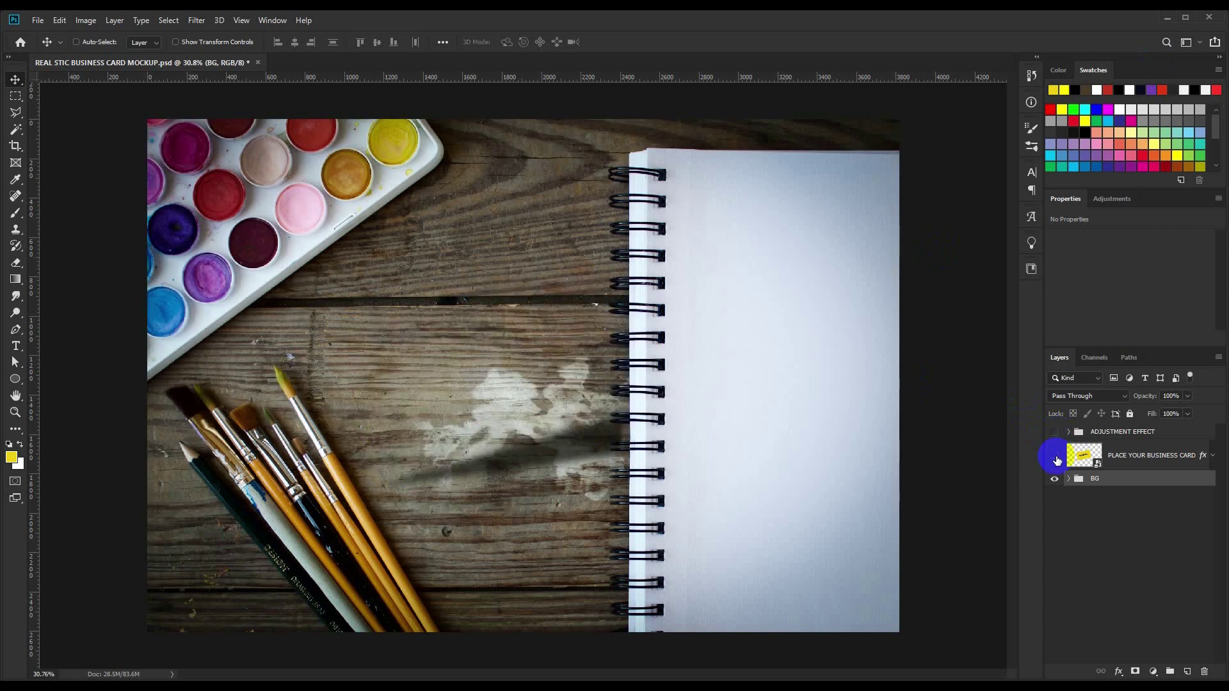
pyautogui.click(1054, 456)
pyautogui.click(1054, 456)
pyautogui.click(1068, 478)
pyautogui.click(1055, 503)
pyautogui.click(1054, 502)
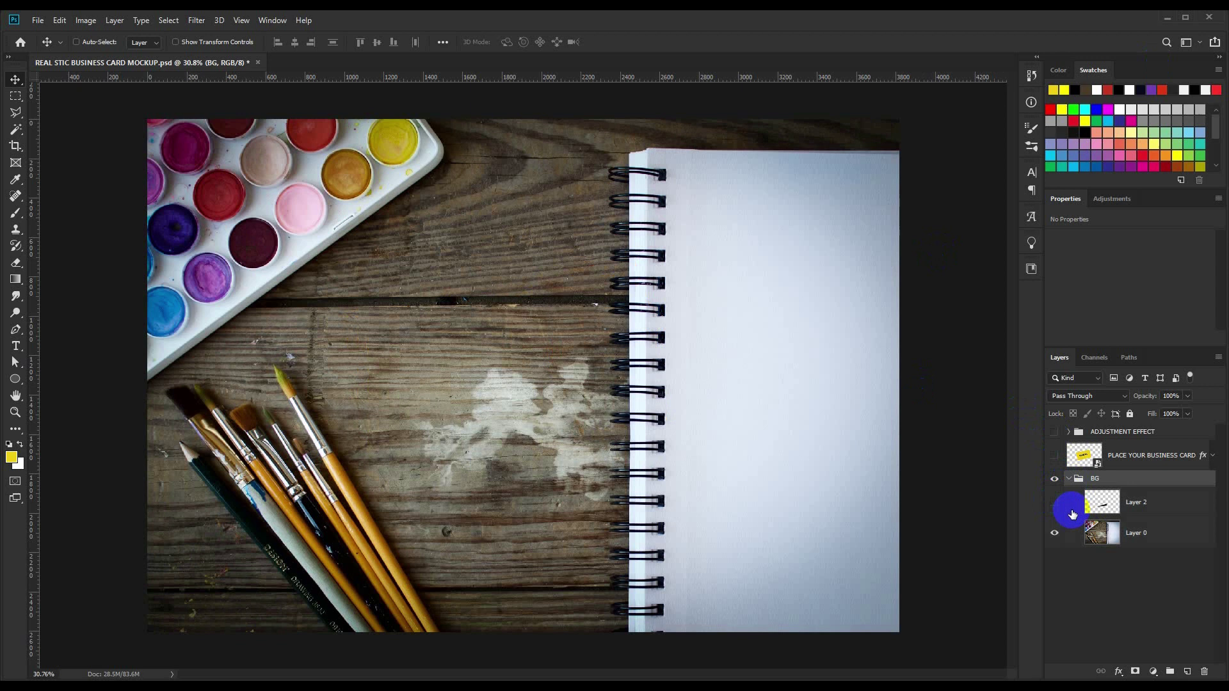
pyautogui.click(1054, 533)
pyautogui.click(1054, 532)
pyautogui.click(1068, 479)
pyautogui.click(1054, 502)
pyautogui.click(1055, 456)
pyautogui.click(1055, 431)
pyautogui.click(1068, 478)
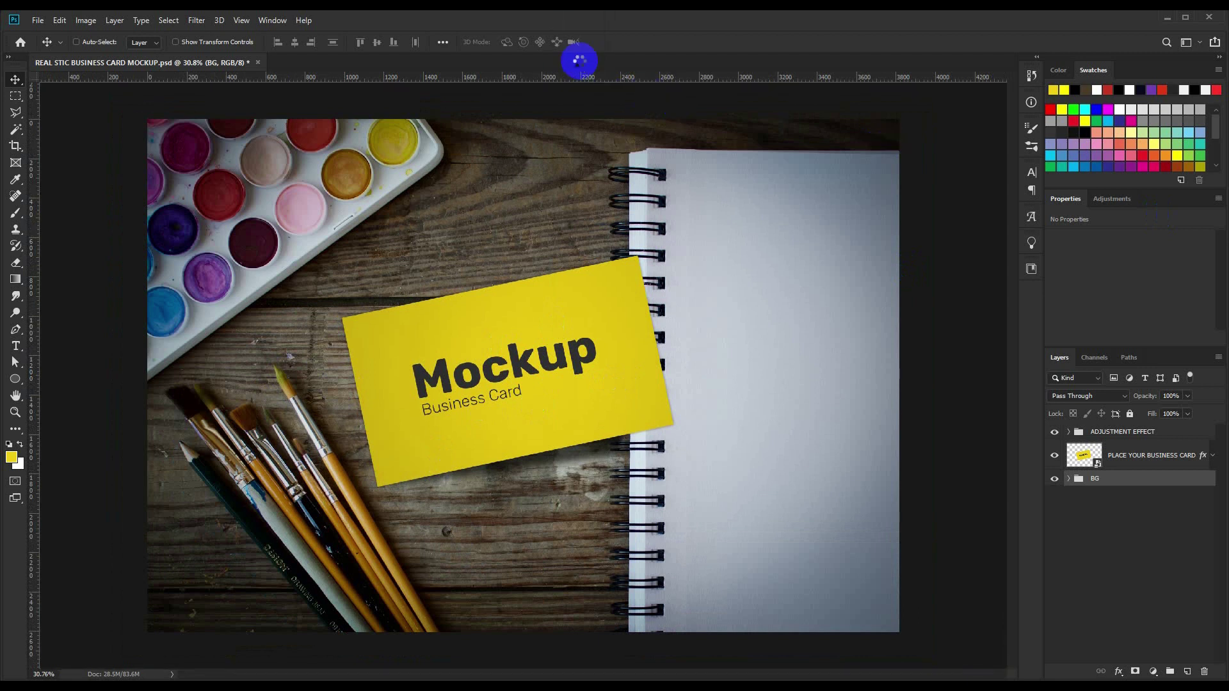
# - Open the notebook-and-paints photo in Photoshop as a new document
pyautogui.moveTo(674, 105); pyautogui.dragTo(578, 60)
pyautogui.scroll(-2, 528, 269)
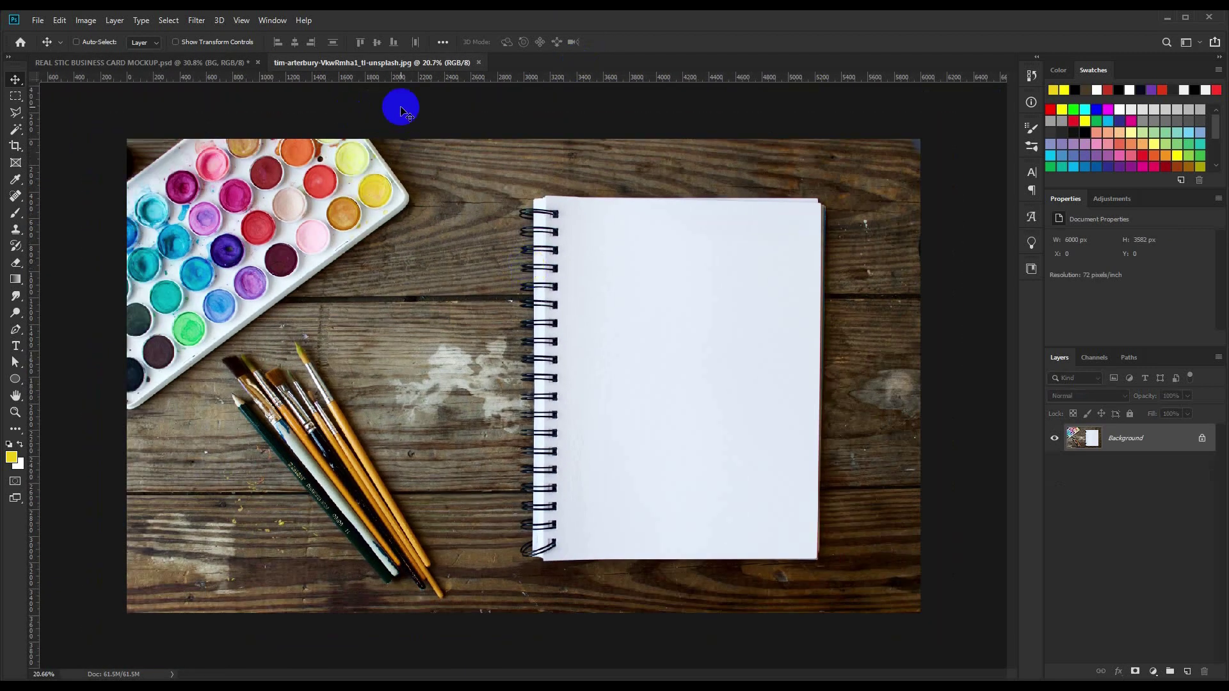
pyautogui.scroll(-1, 396, 130)
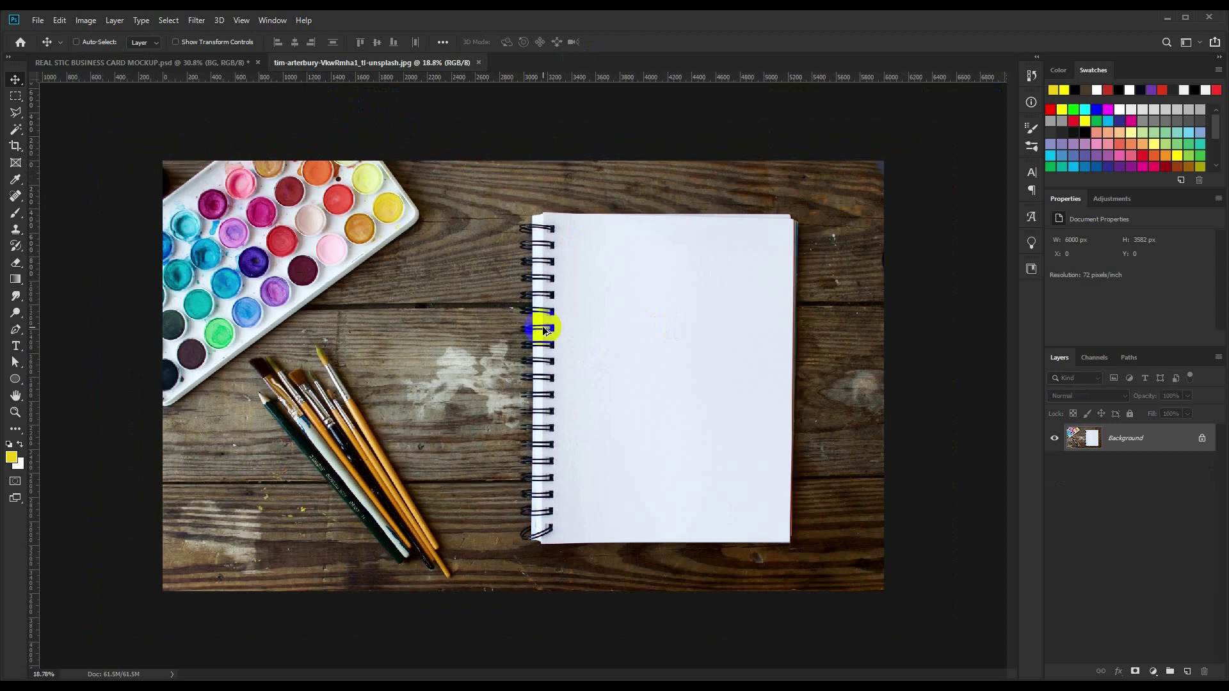
# - Crop the photo tightly around the brushes, paint tray corner and the notebook's left half
pyautogui.click(16, 145)
pyautogui.moveTo(165, 163); pyautogui.dragTo(237, 210)
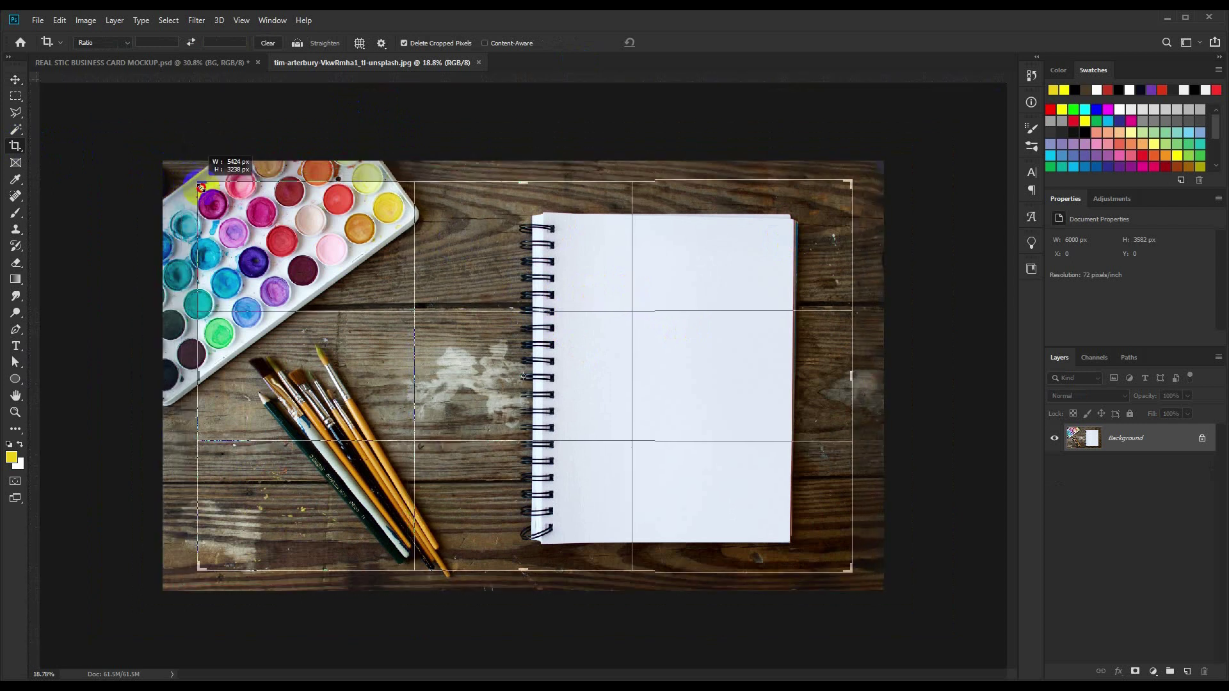
pyautogui.moveTo(813, 376); pyautogui.dragTo(762, 376)
pyautogui.moveTo(274, 365); pyautogui.dragTo(295, 376)
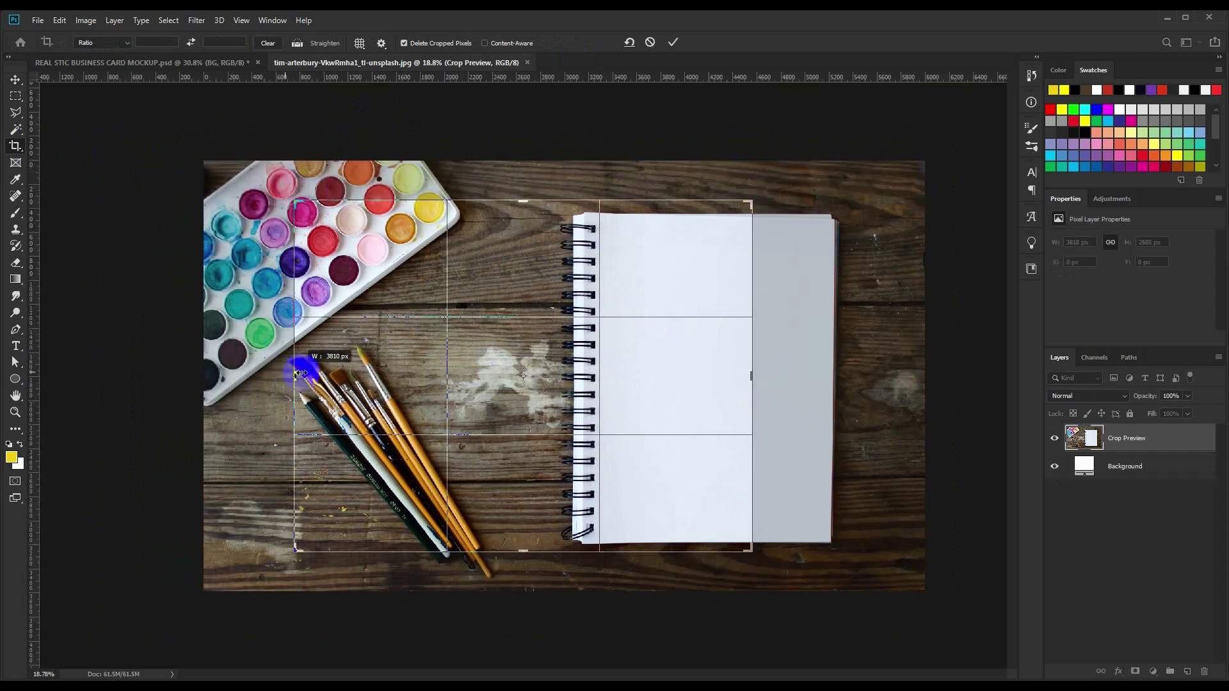
pyautogui.moveTo(558, 517); pyautogui.dragTo(582, 448)
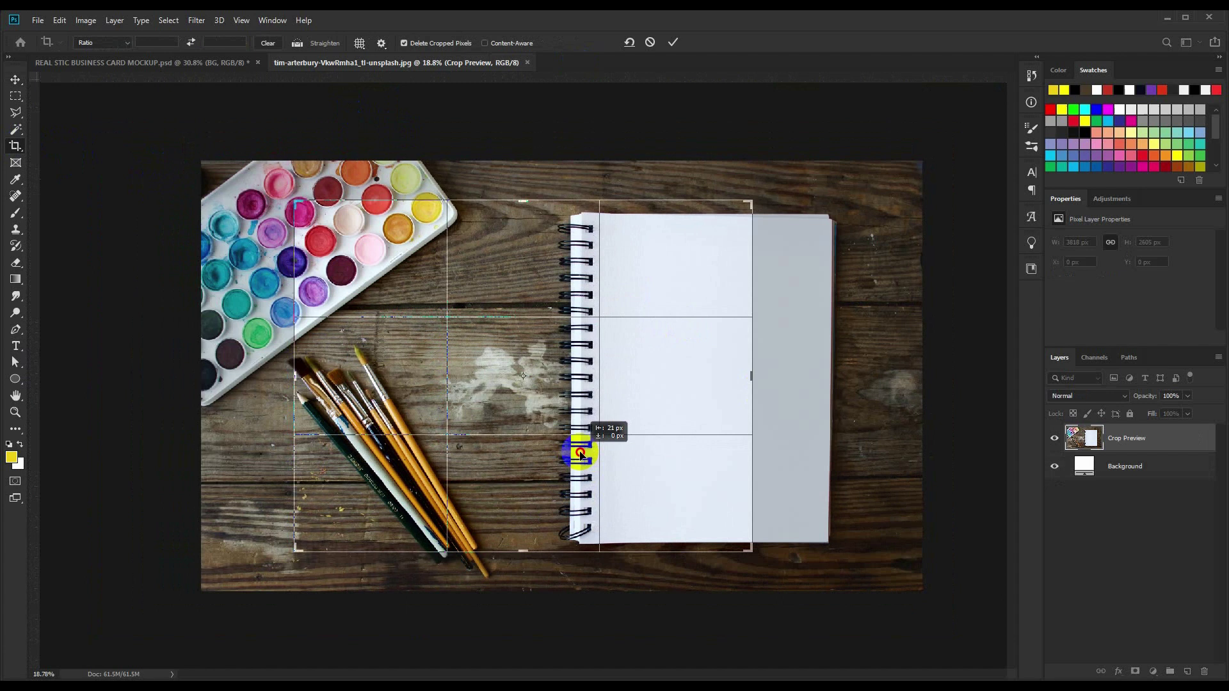
pyautogui.moveTo(756, 379); pyautogui.dragTo(761, 379)
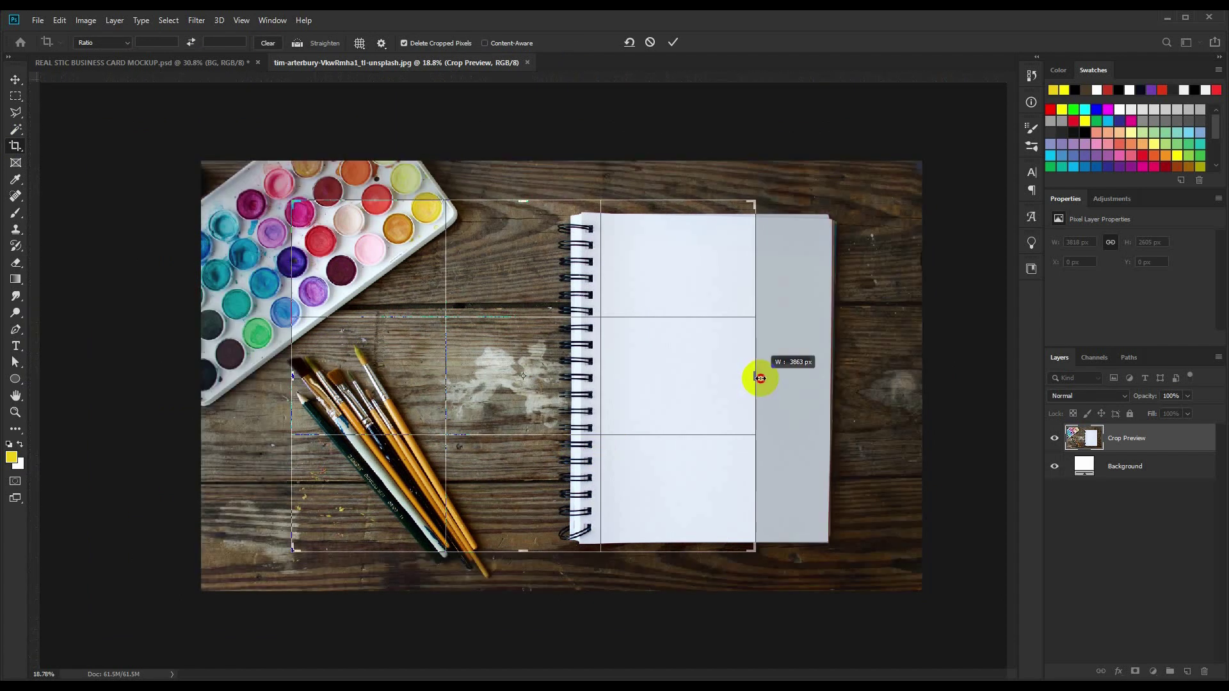
pyautogui.click(673, 43)
pyautogui.scroll(3, 577, 339)
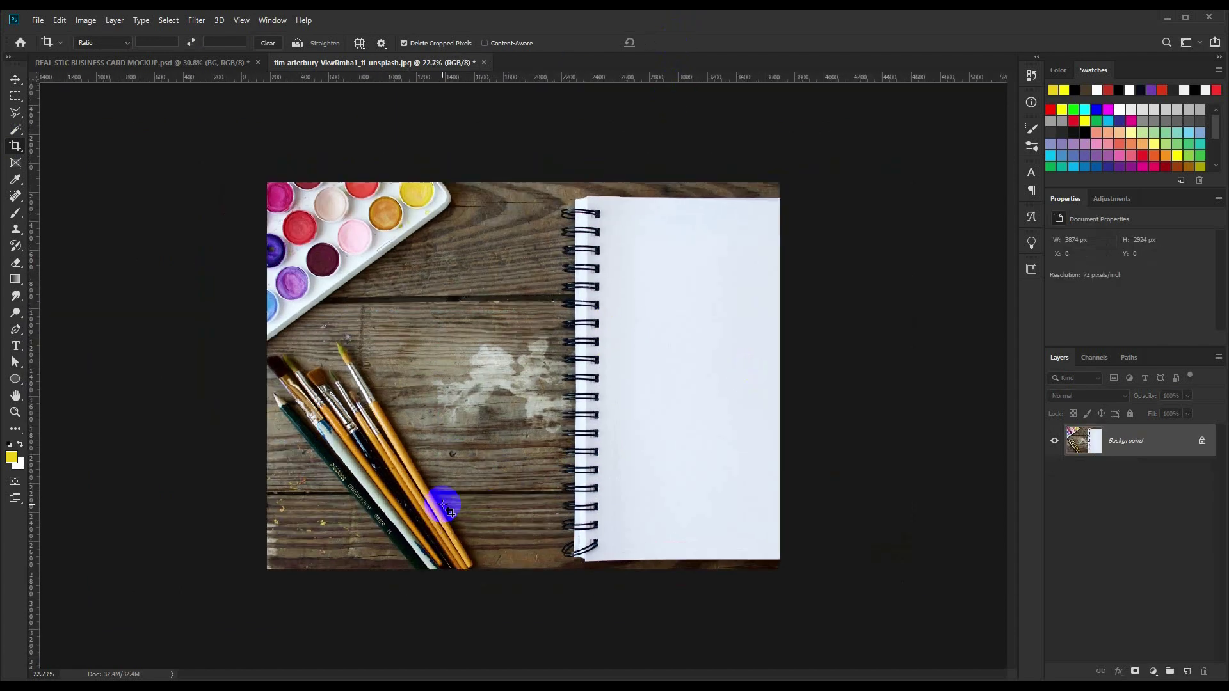
# - Create a new blank white 3.5 × 2 inch, 300 ppi document
pyautogui.click(16, 80)
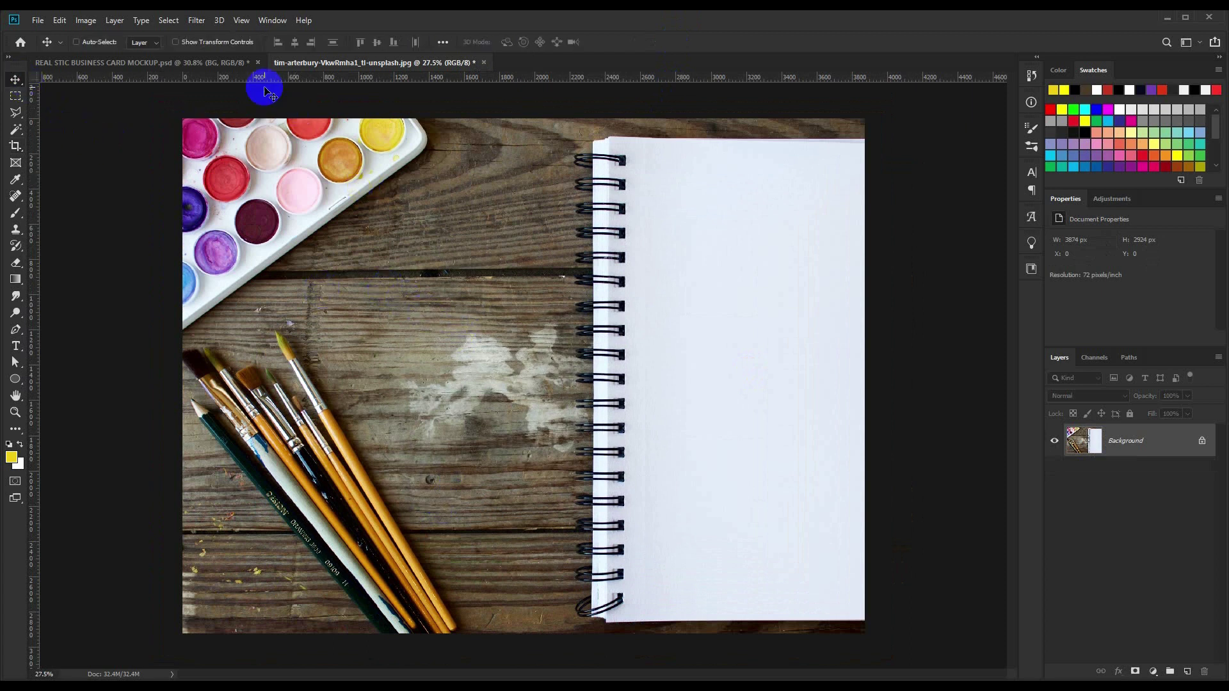
pyautogui.click(38, 20)
pyautogui.click(96, 62)
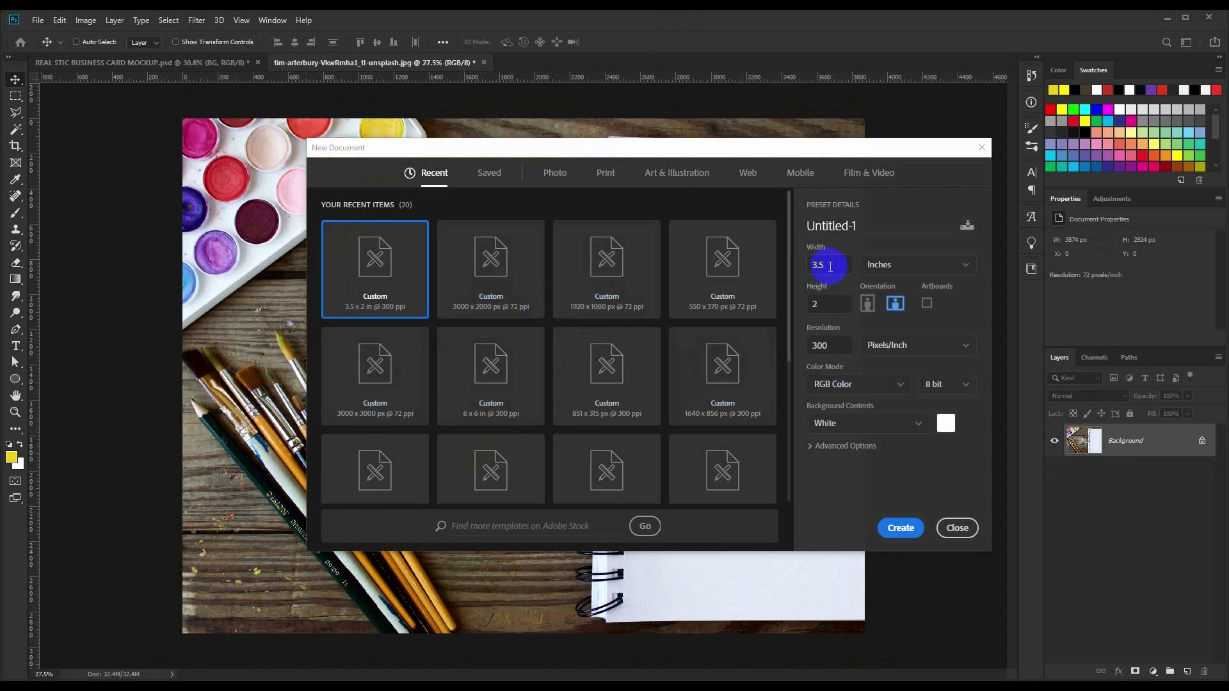
pyautogui.press('Tab')
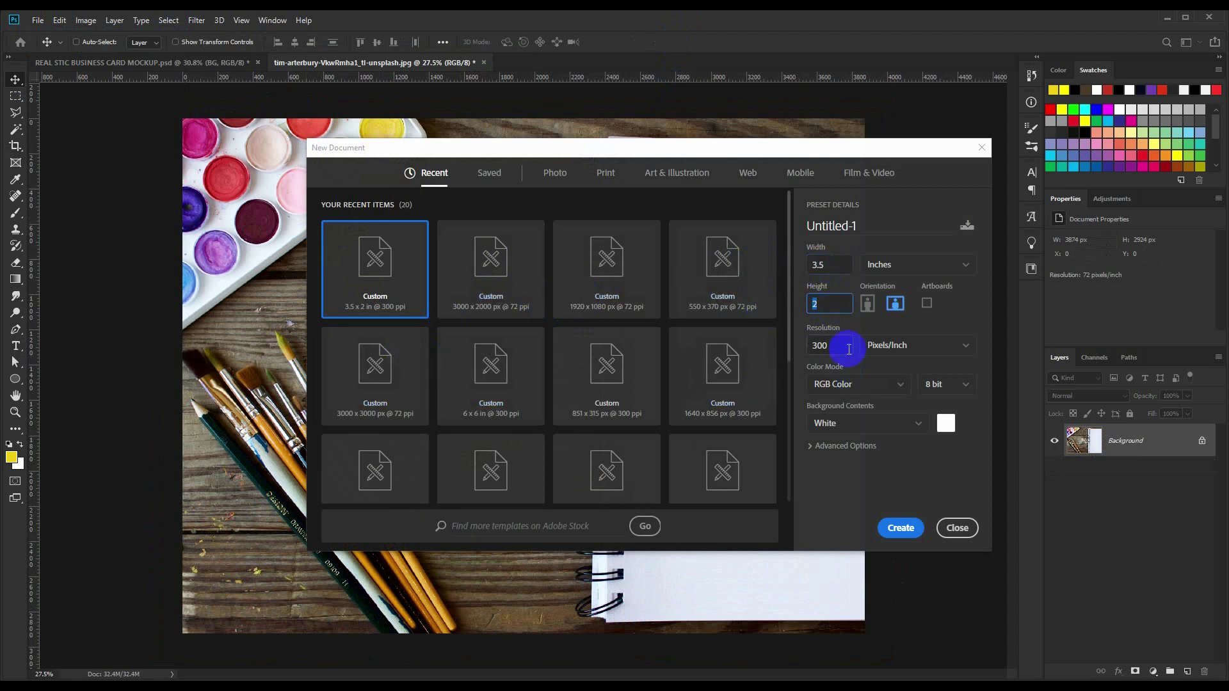
pyautogui.click(899, 527)
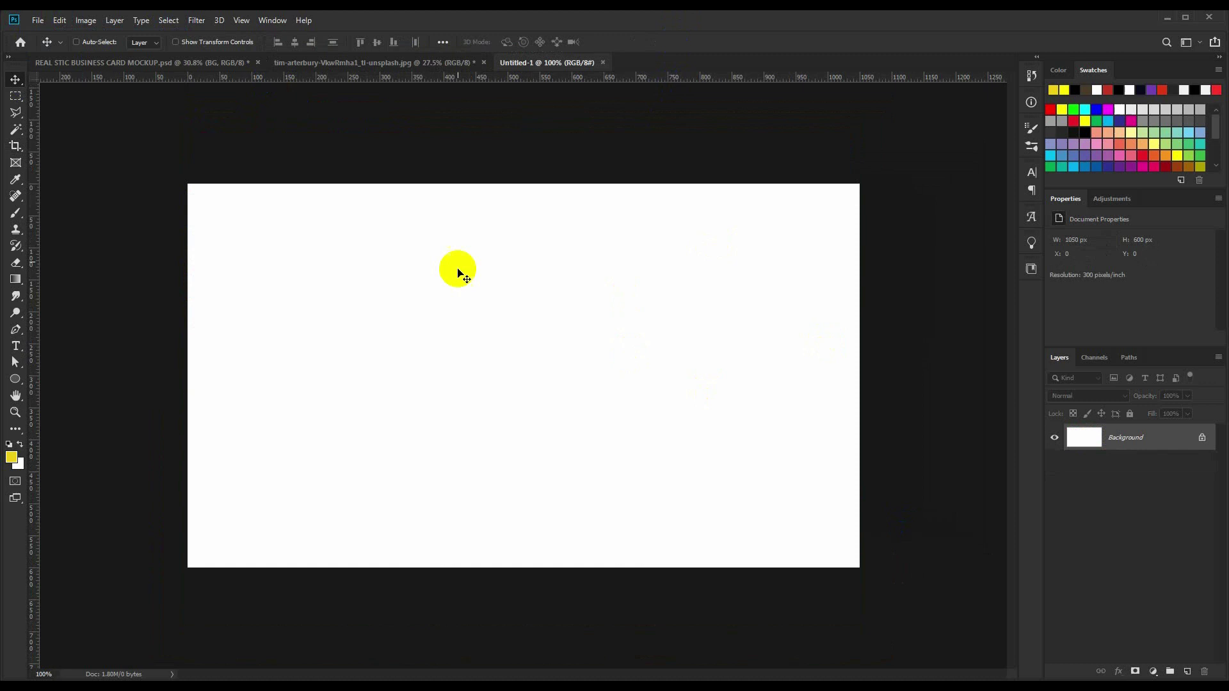
# - Try dragging the card's Background layer, cancel the warning, and go to the cropped photo
pyautogui.moveTo(536, 290); pyautogui.dragTo(547, 349)
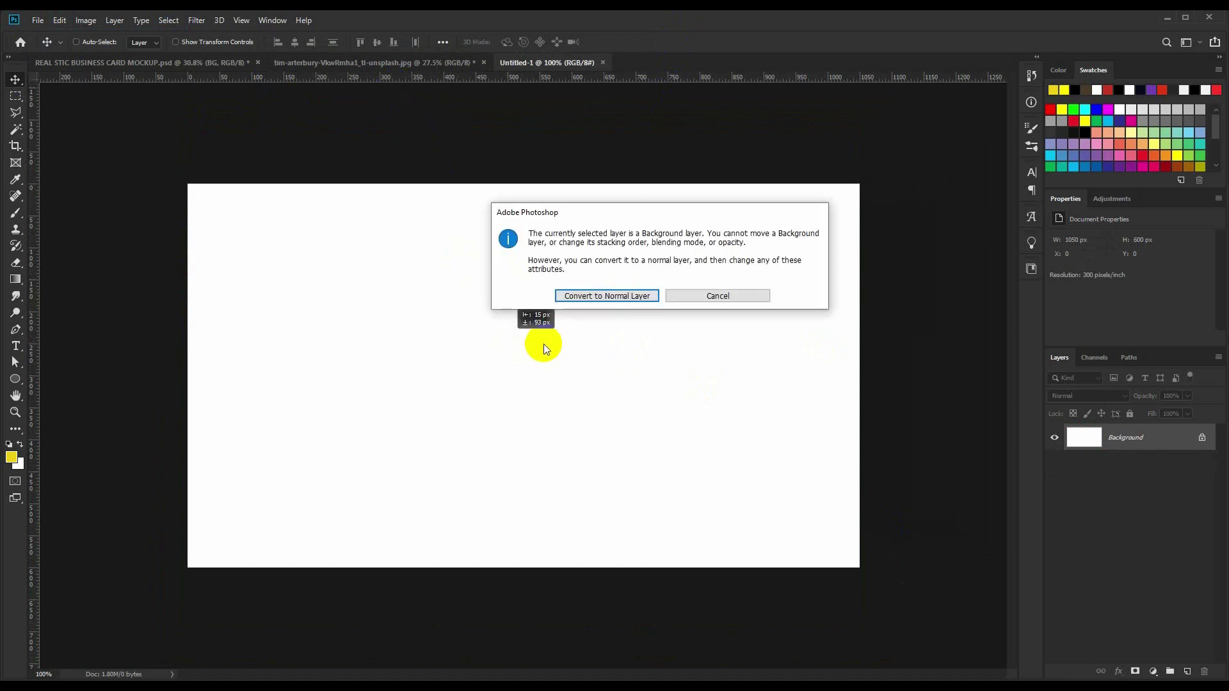
pyautogui.click(701, 296)
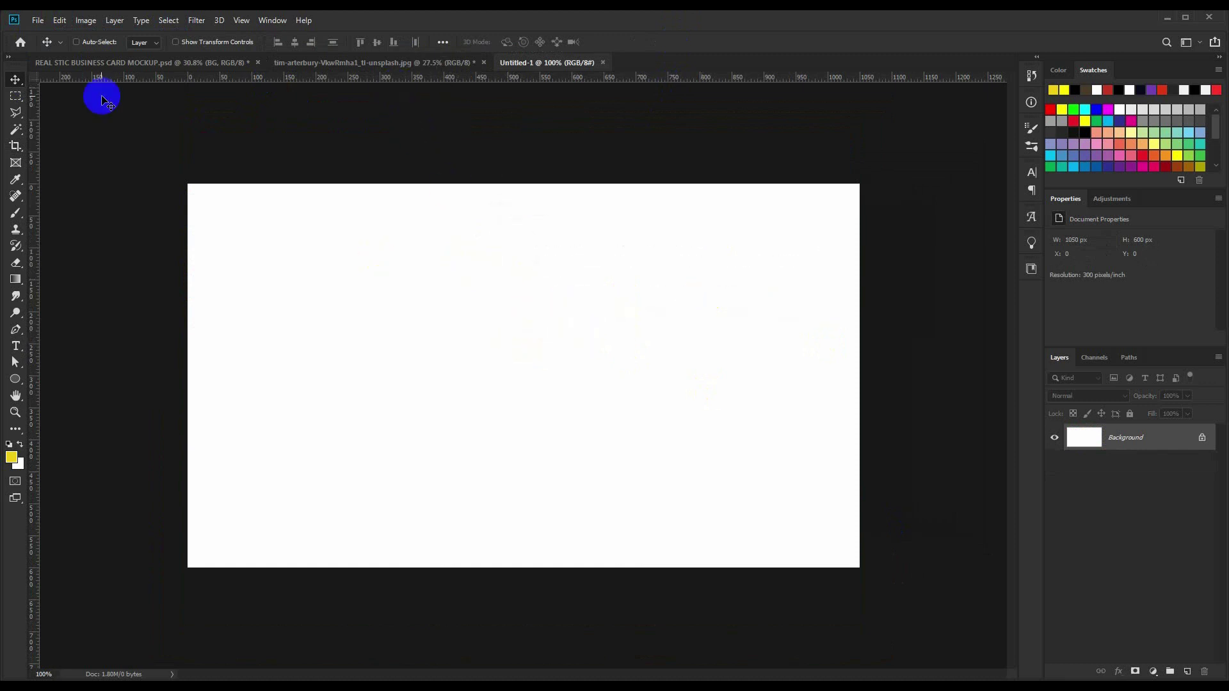
pyautogui.click(377, 63)
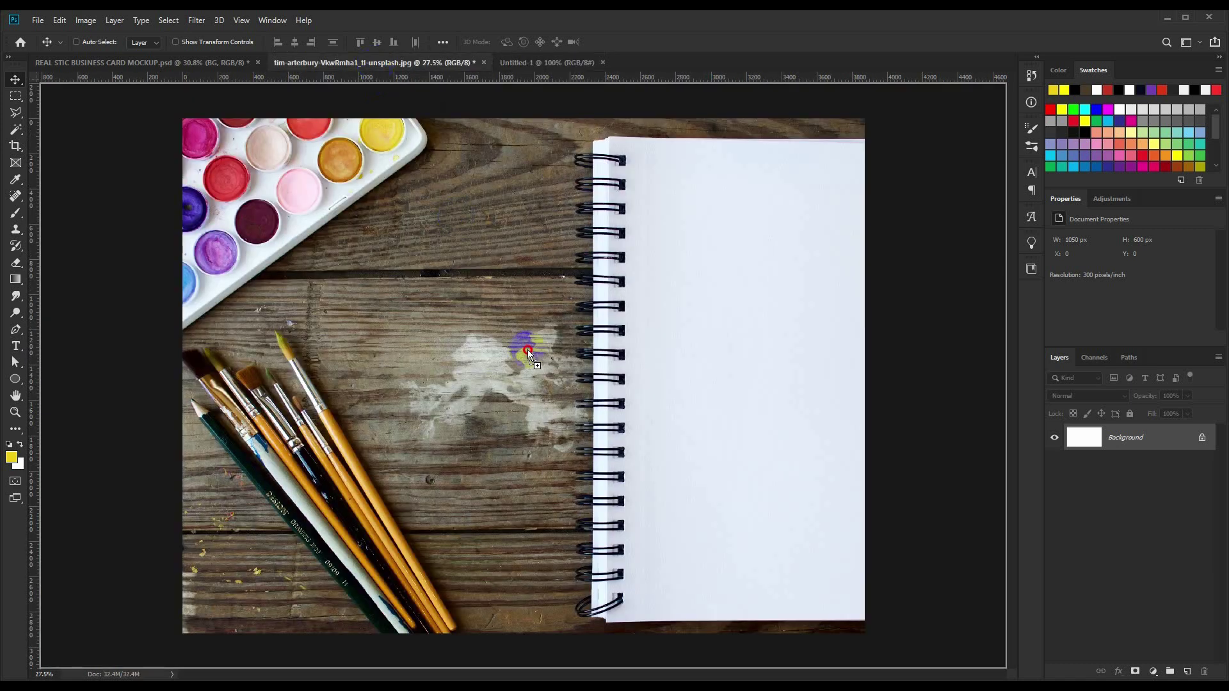
# - Place the white card against the notebook's spine and convert Layer 1 to a smart object
pyautogui.moveTo(528, 349)
pyautogui.mouseDown()
pyautogui.moveTo(467, 365)
pyautogui.moveTo(557, 377)
pyautogui.mouseUp()
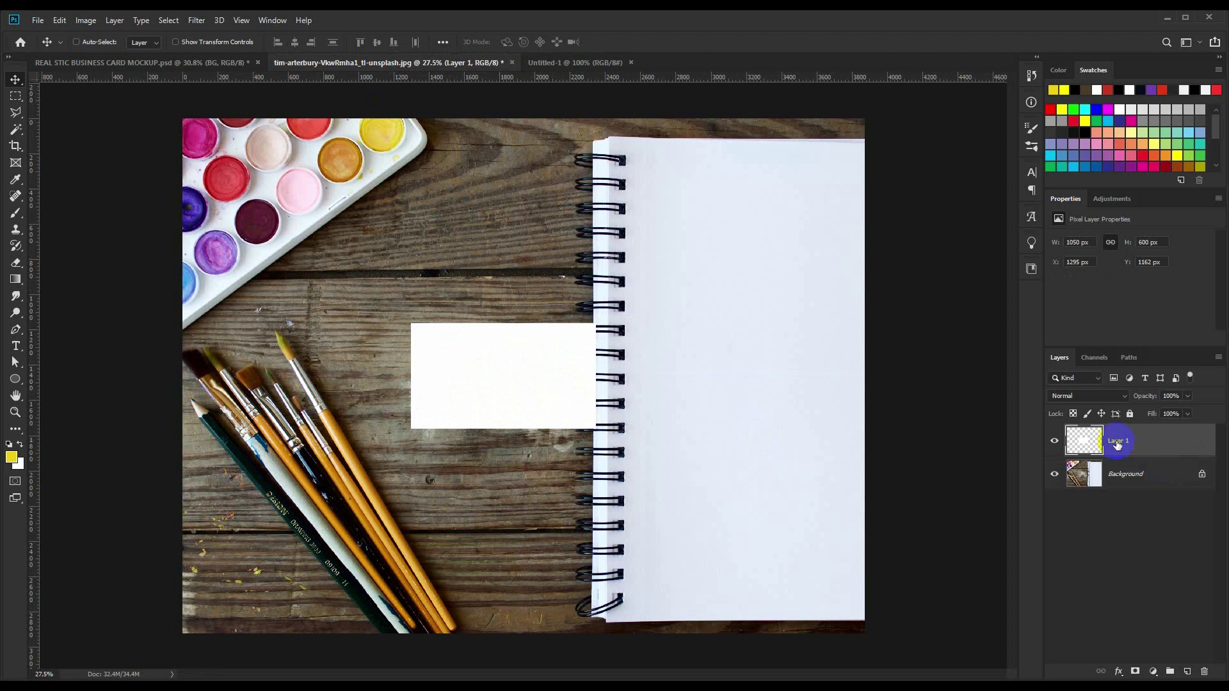
pyautogui.rightClick(1151, 442)
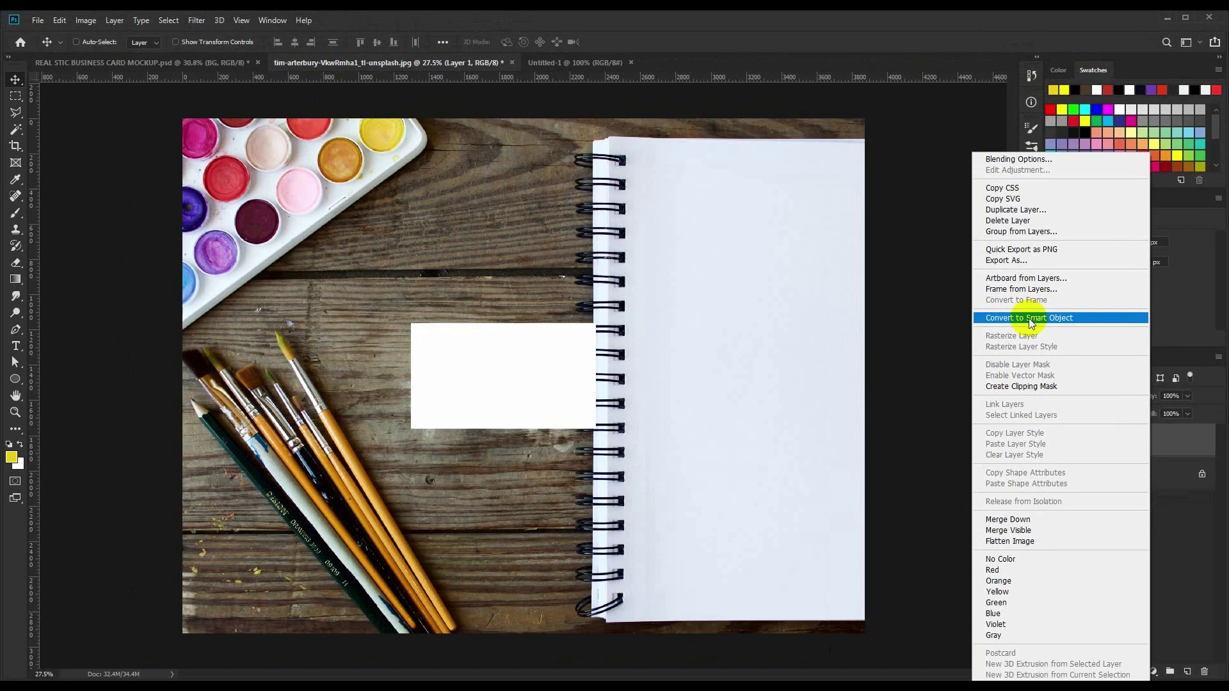
pyautogui.click(1028, 318)
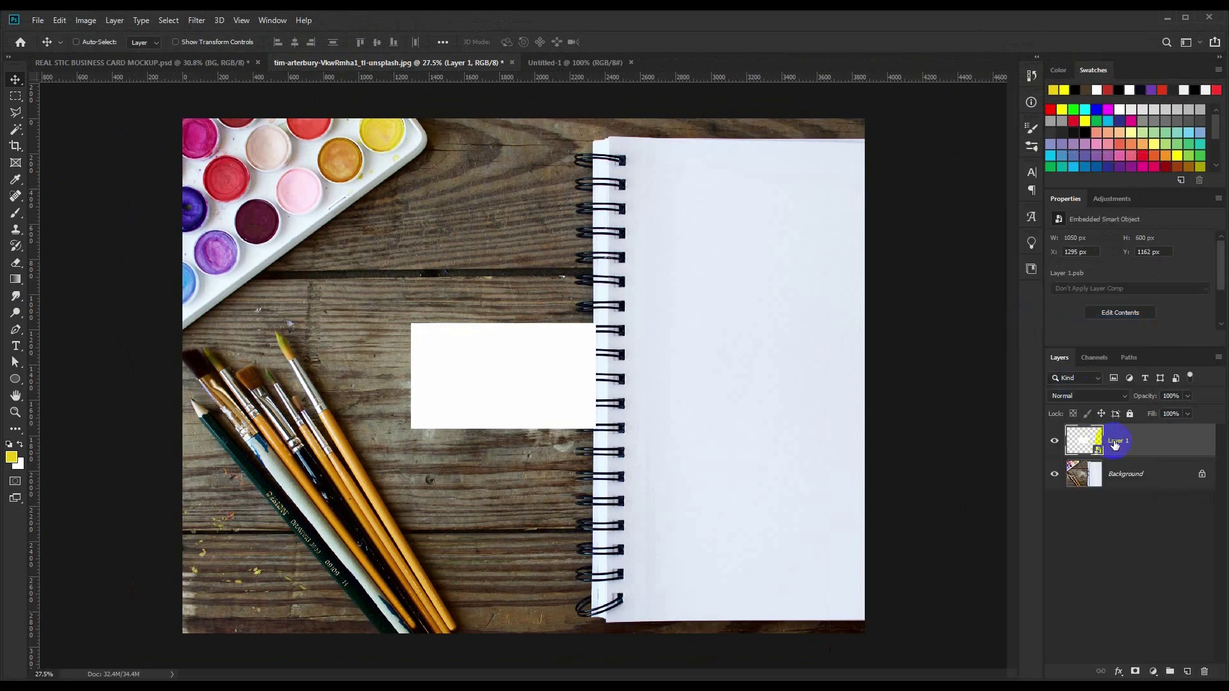
# - Scale the card to about 156% and tilt it, then nudge it right over the spine
pyautogui.press('ctrl')
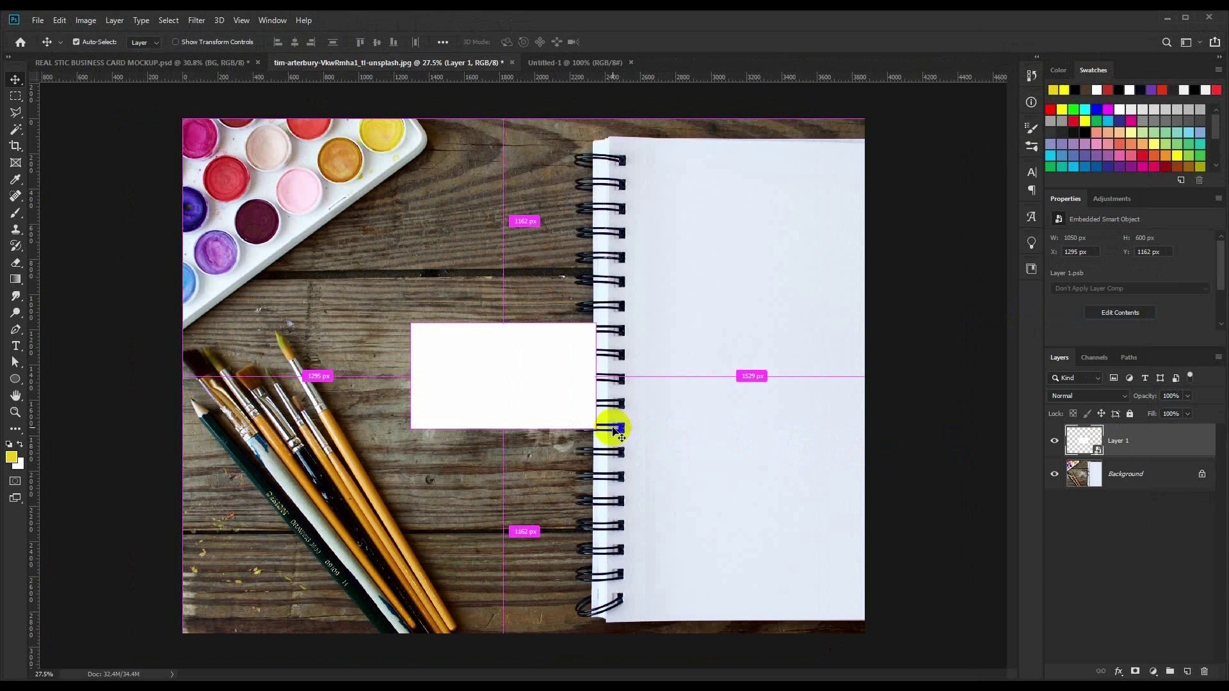
pyautogui.hotkey('ctrl', 't')
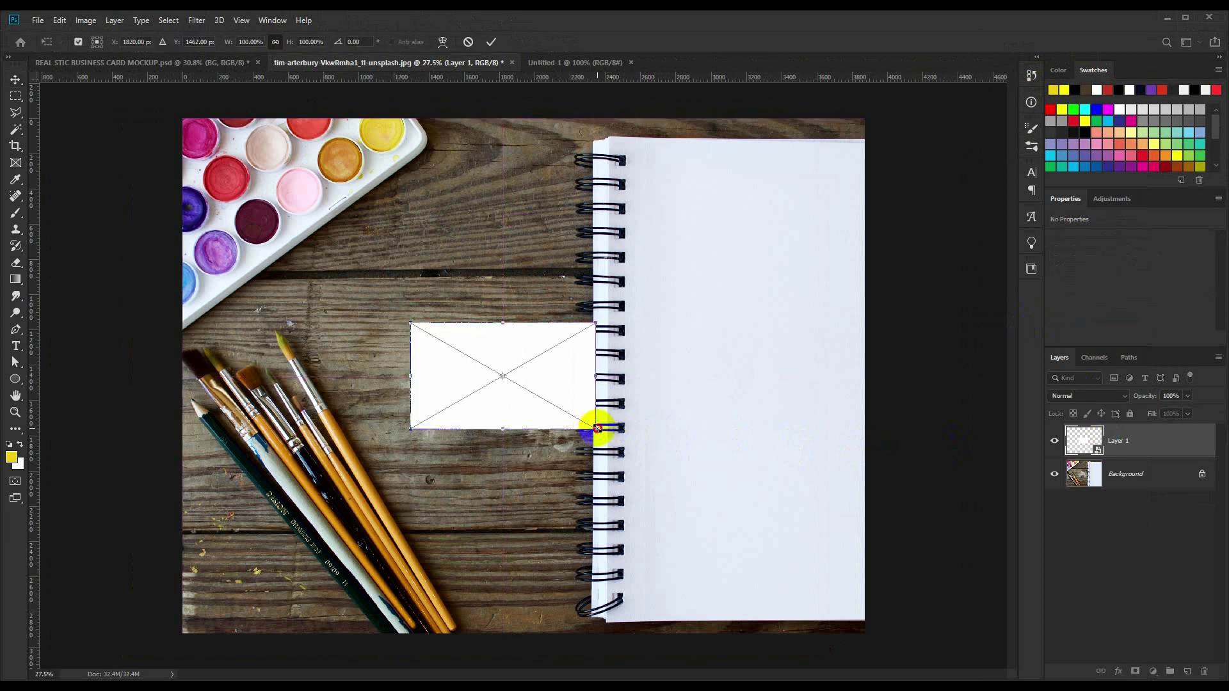
pyautogui.moveTo(597, 428)
pyautogui.mouseDown()
pyautogui.moveTo(645, 465)
pyautogui.moveTo(662, 435)
pyautogui.moveTo(648, 420)
pyautogui.moveTo(662, 405)
pyautogui.moveTo(625, 398)
pyautogui.mouseUp()
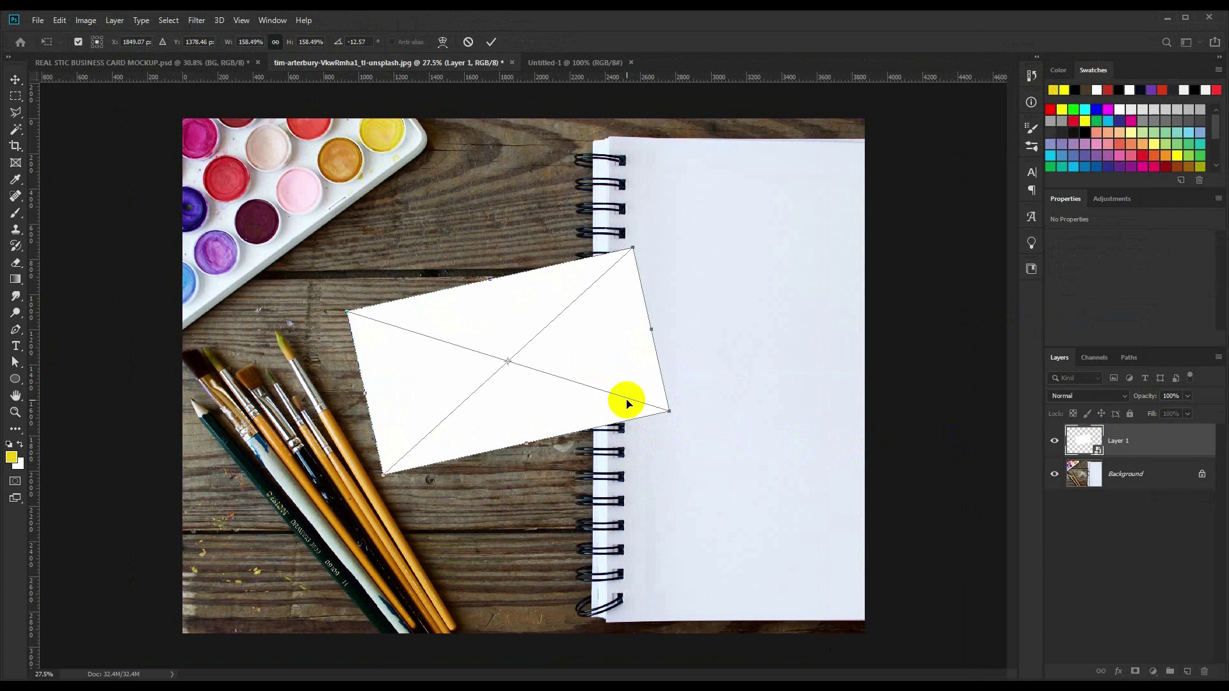
pyautogui.click(492, 42)
pyautogui.scroll(1, 522, 435)
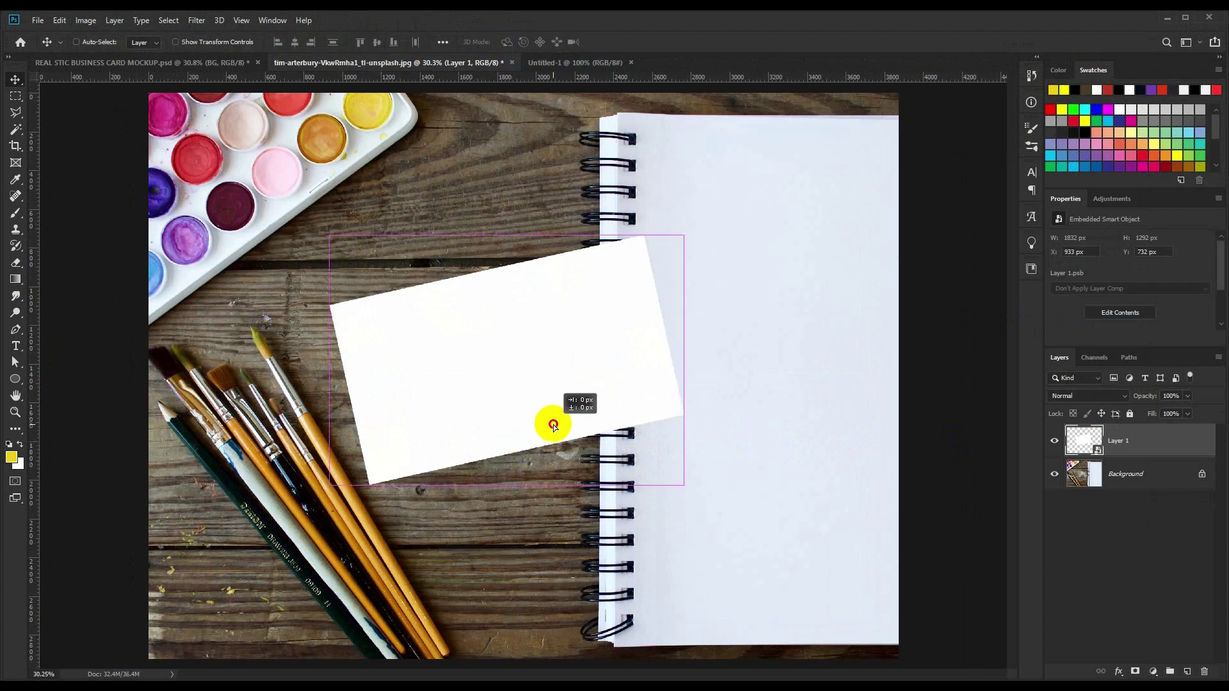
pyautogui.moveTo(553, 428); pyautogui.dragTo(561, 427)
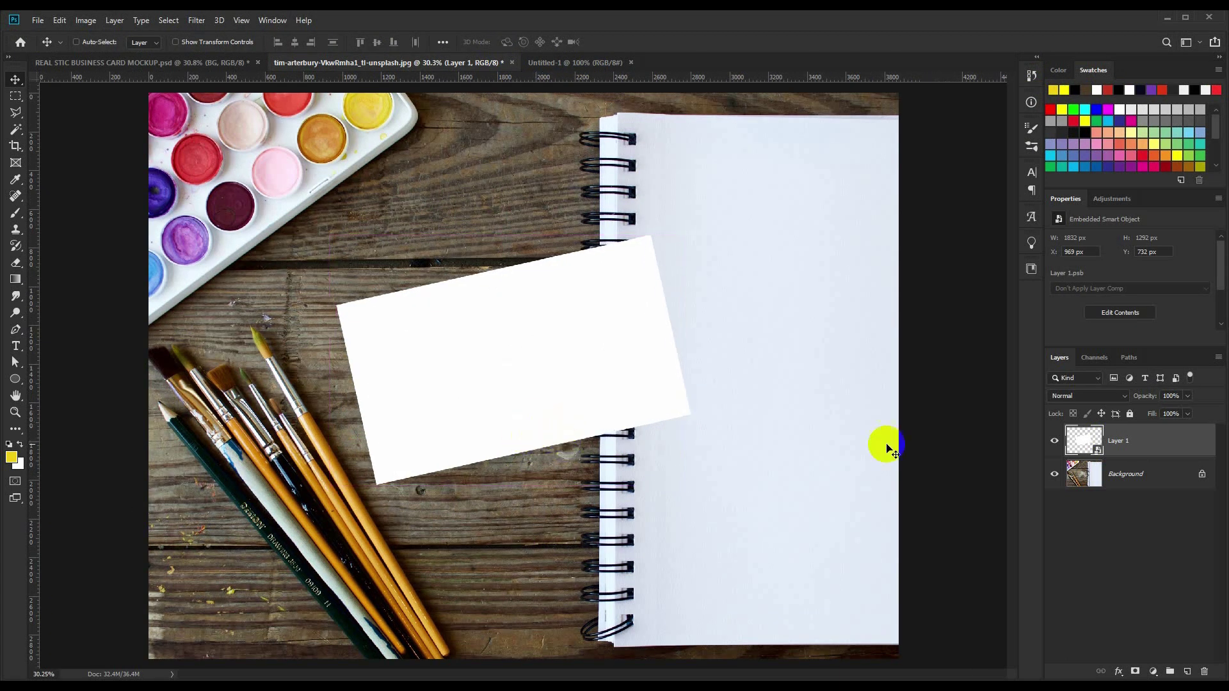
# - Add a default drop shadow to the card layer
pyautogui.doubleClick(1170, 444)
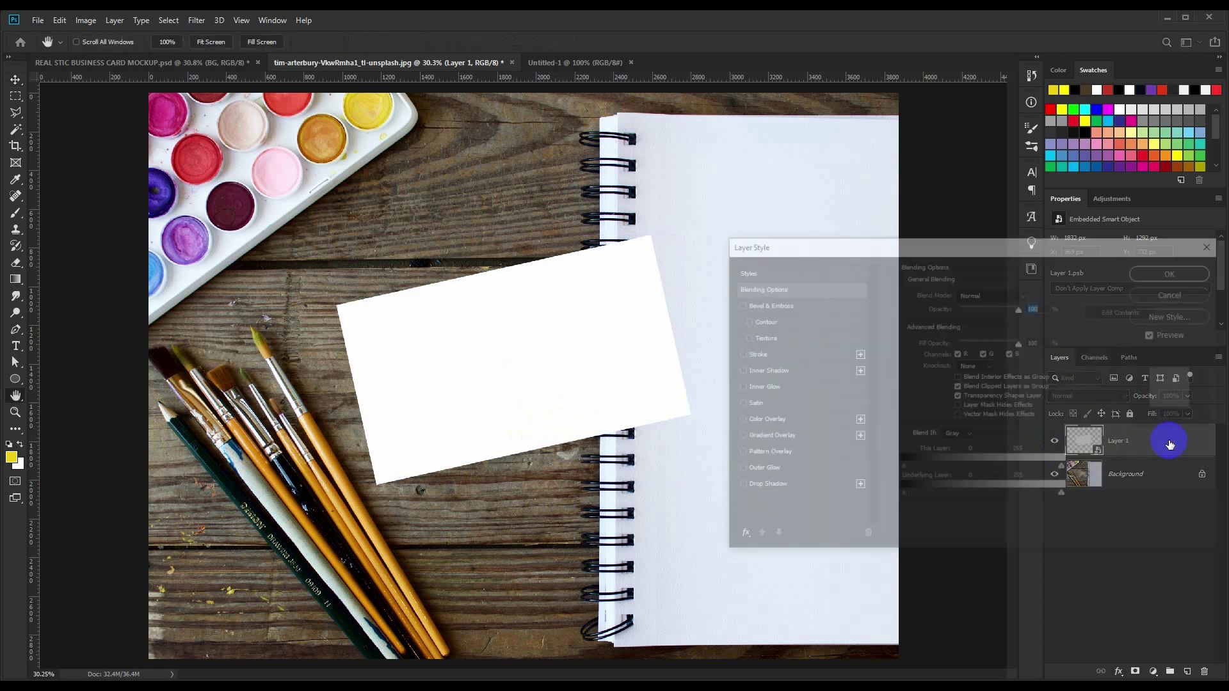
pyautogui.click(752, 488)
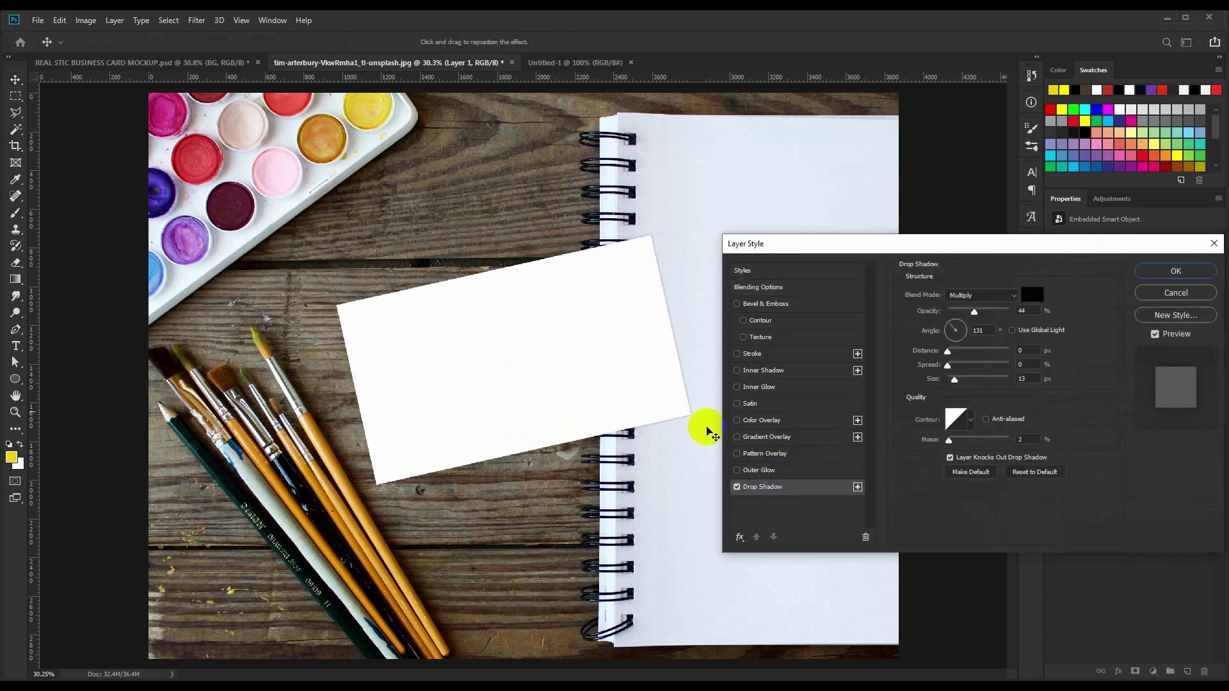
pyautogui.scroll(1, 649, 405)
pyautogui.scroll(2, 648, 406)
pyautogui.scroll(2, 649, 405)
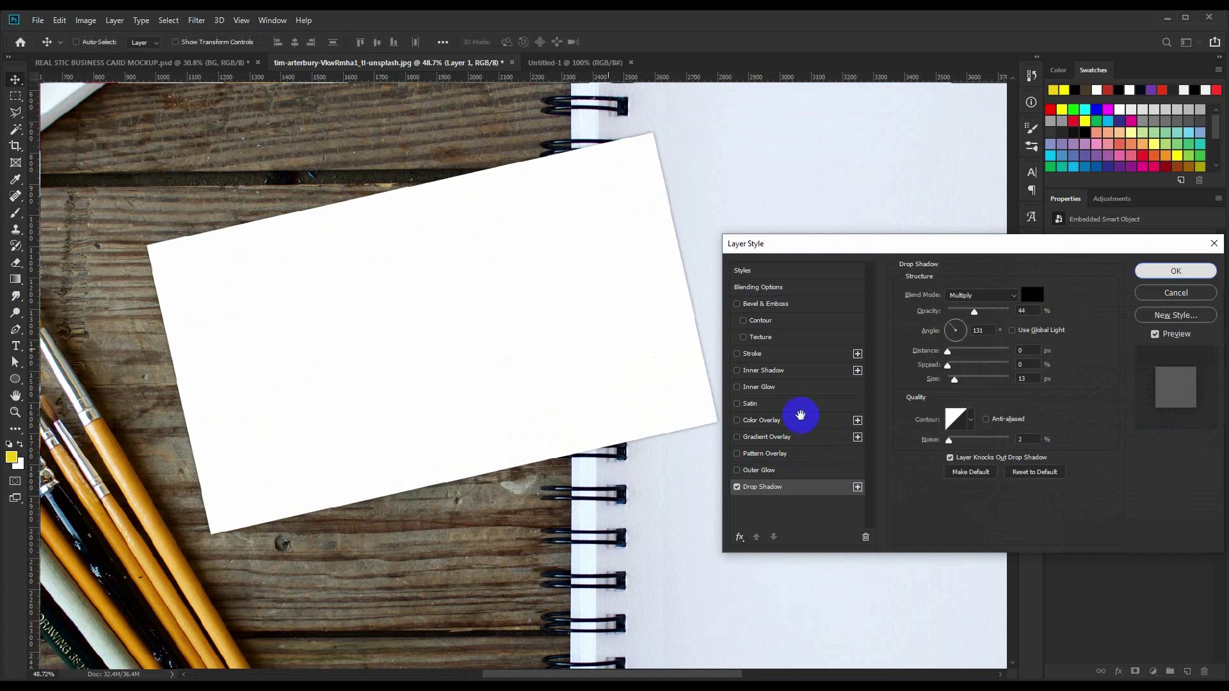
pyautogui.press('Return')
pyautogui.moveTo(841, 443); pyautogui.dragTo(823, 420)
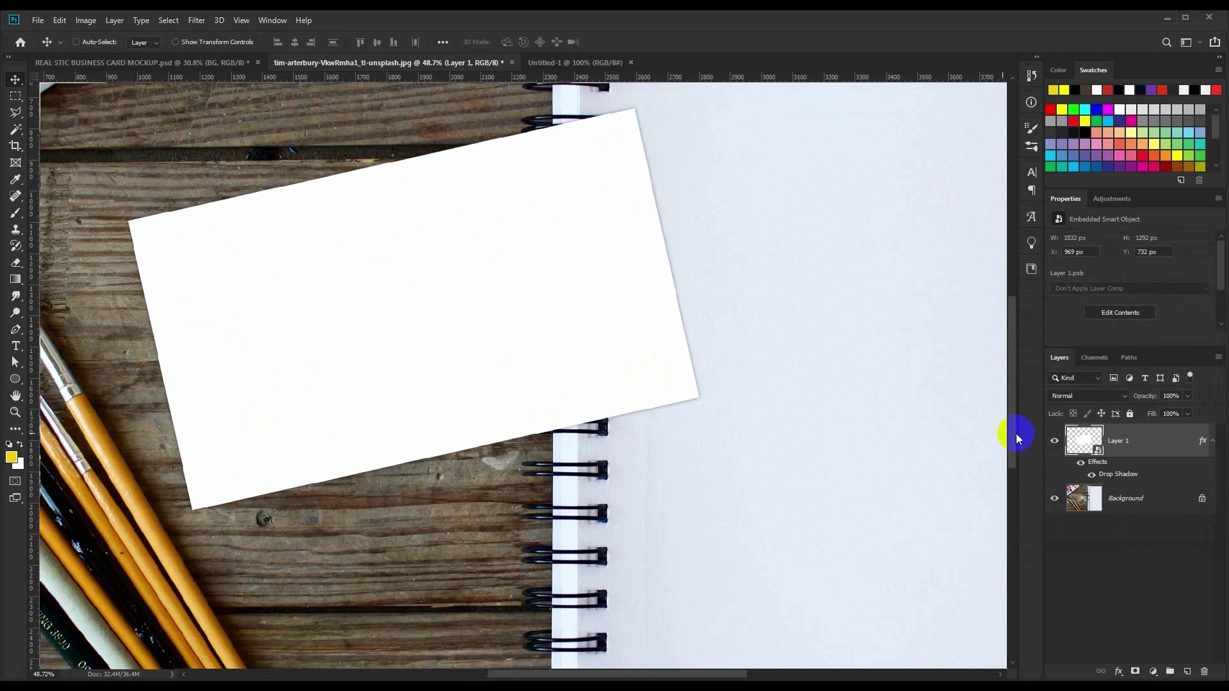
# - Refine the drop shadow to about 30% opacity, positioned close beneath the card
pyautogui.doubleClick(1146, 442)
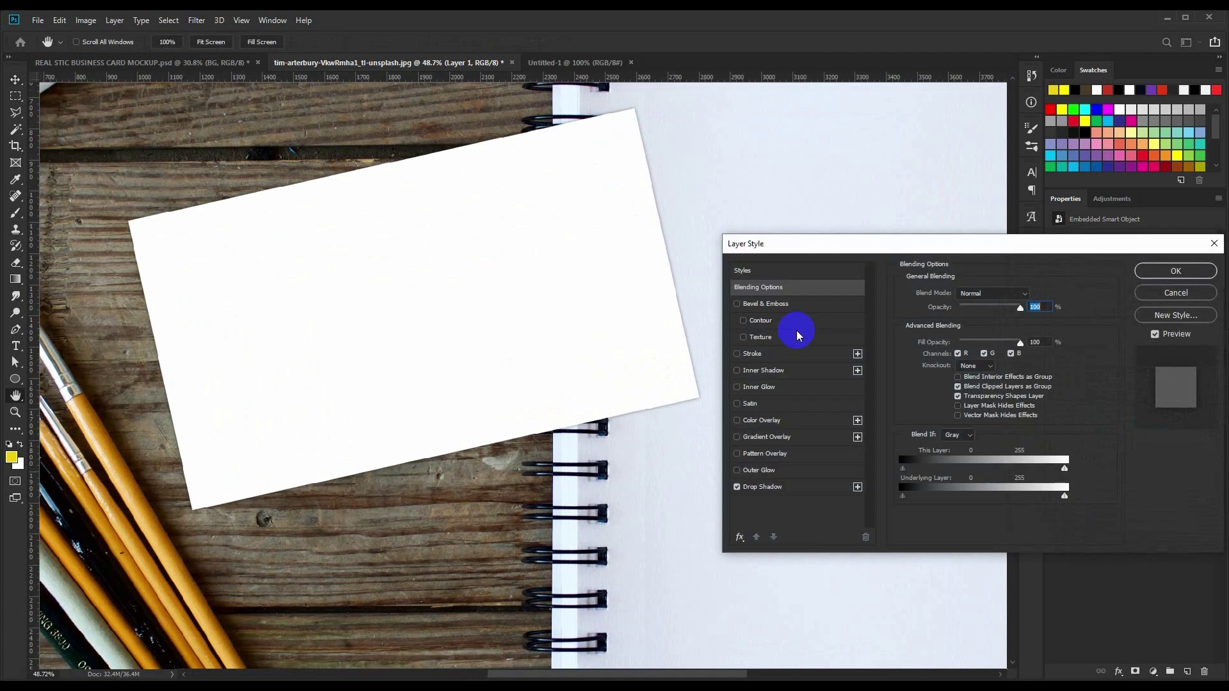
pyautogui.click(764, 487)
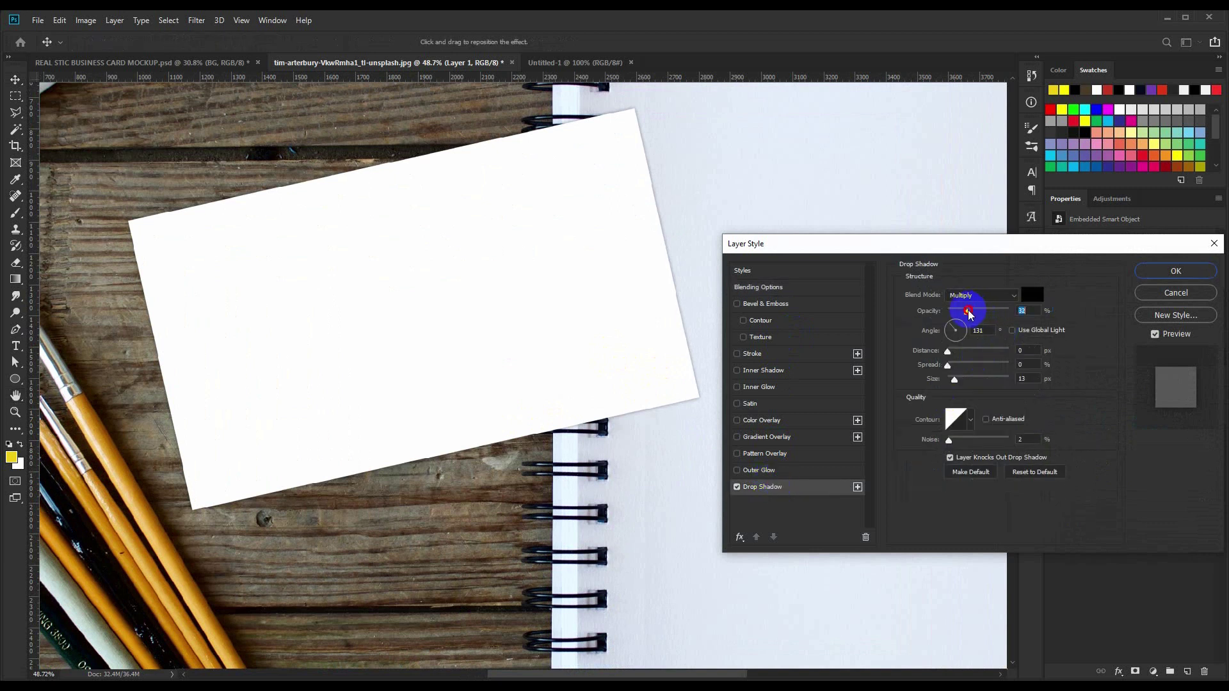
pyautogui.click(1027, 312)
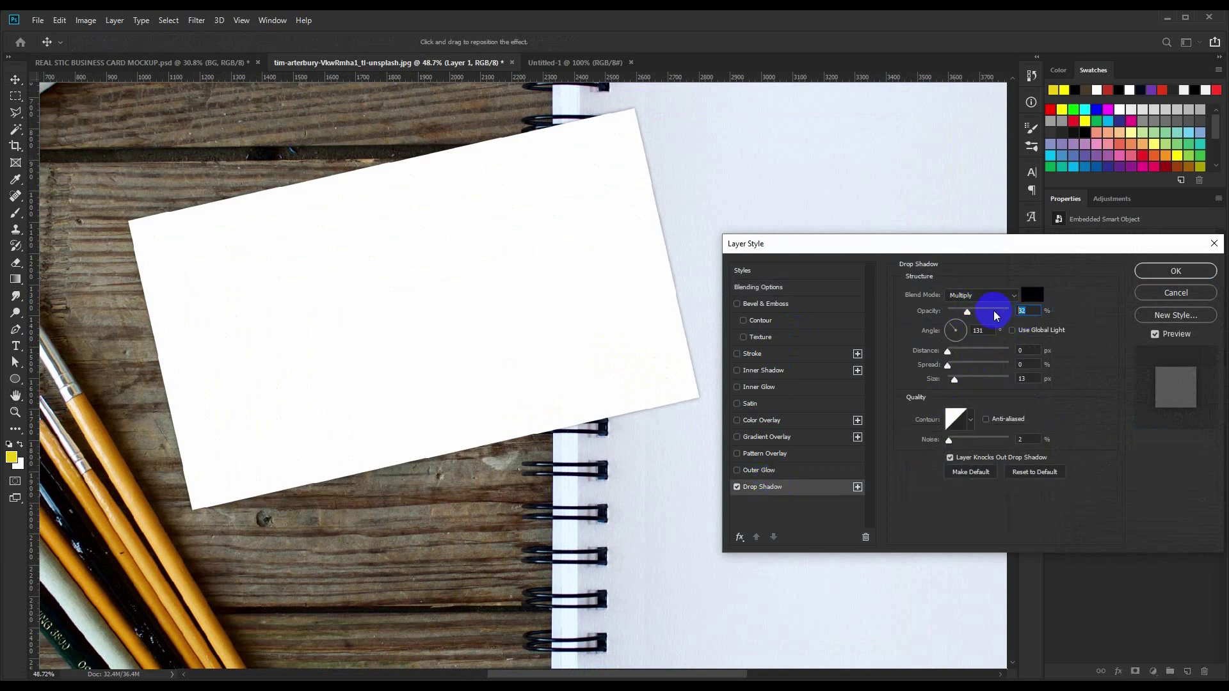
pyautogui.write('3')
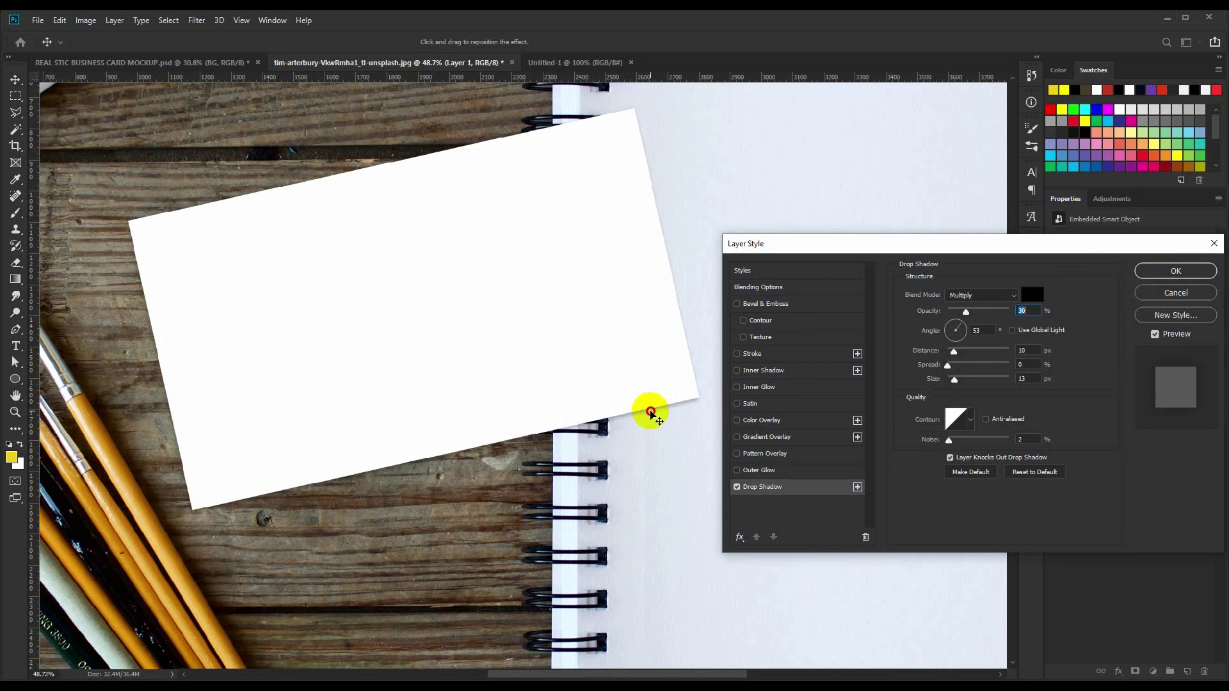
pyautogui.moveTo(648, 415); pyautogui.dragTo(650, 417)
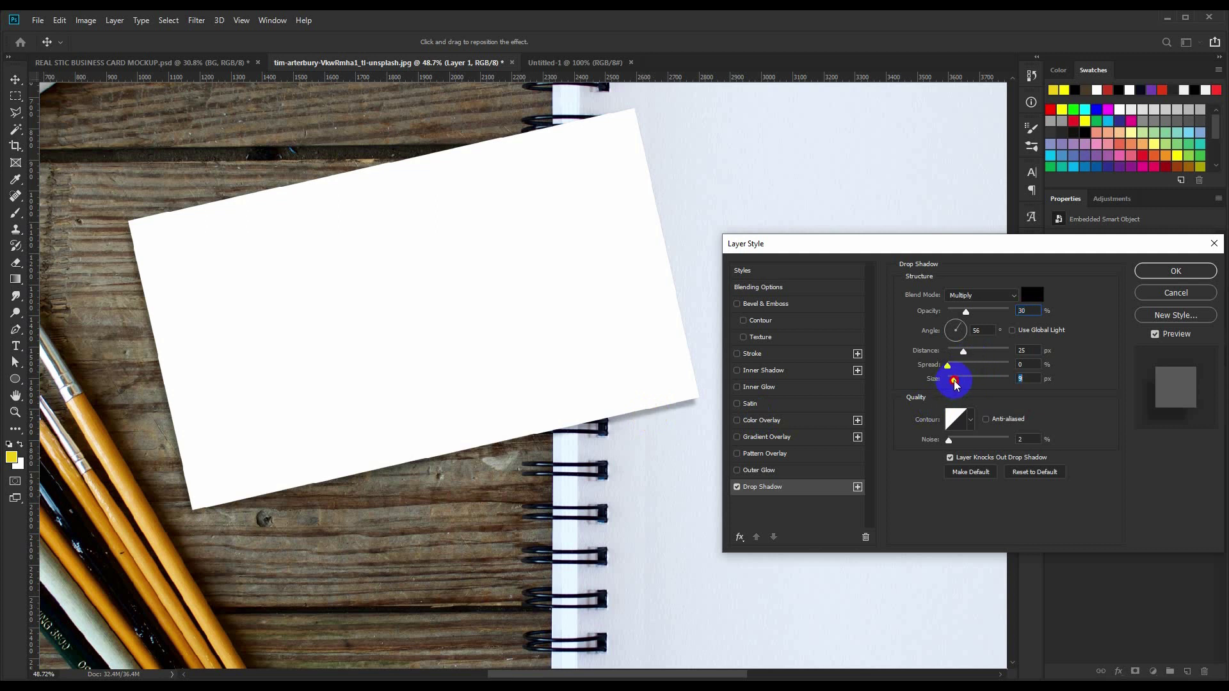
pyautogui.moveTo(697, 420); pyautogui.dragTo(694, 417)
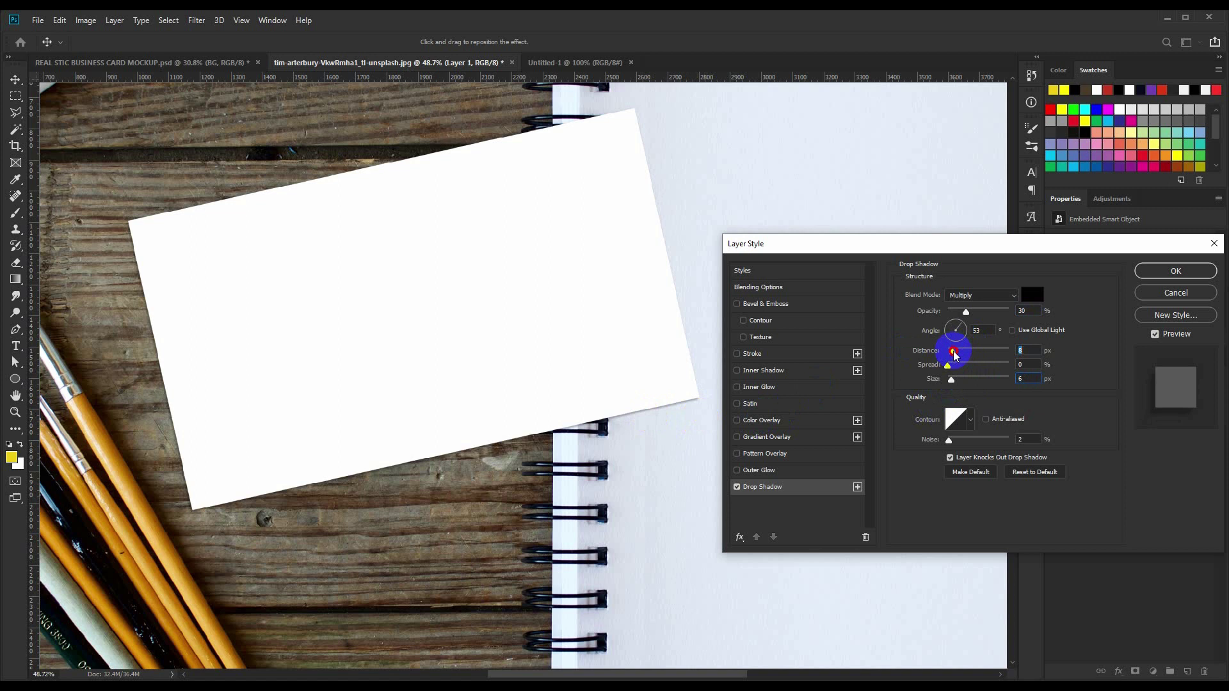
pyautogui.click(1171, 280)
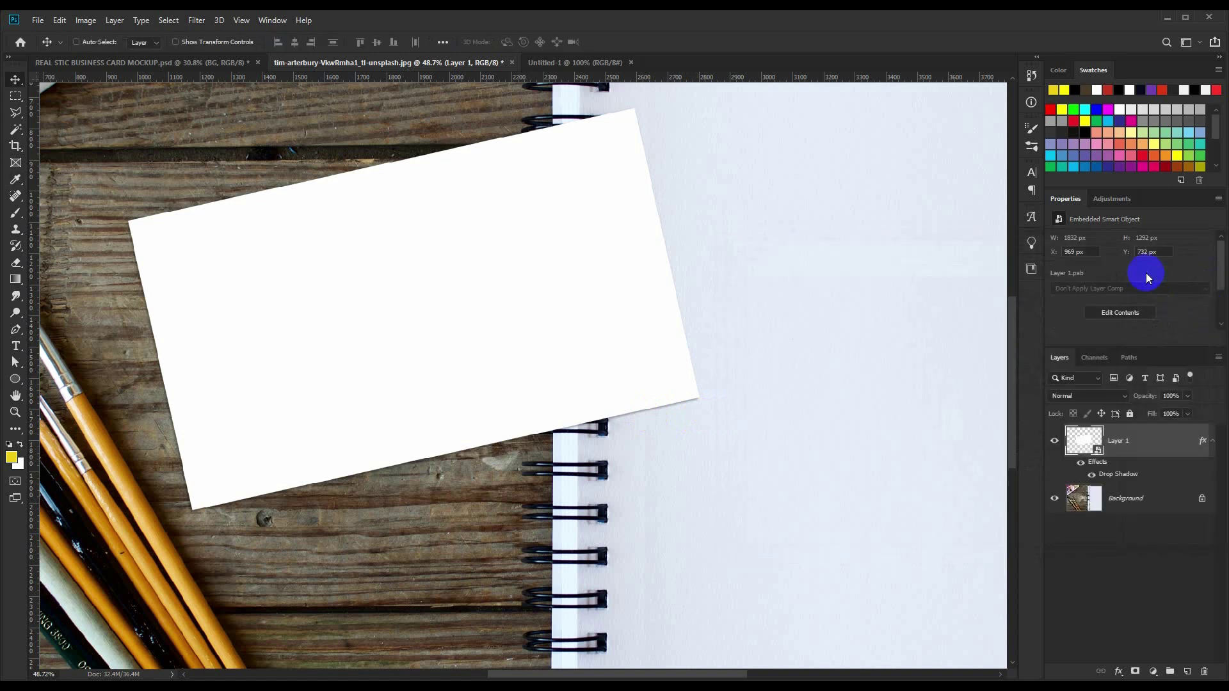
# - Pan and zoom around the canvas to inspect the card's shadow on the table
pyautogui.scroll(-3, 548, 145)
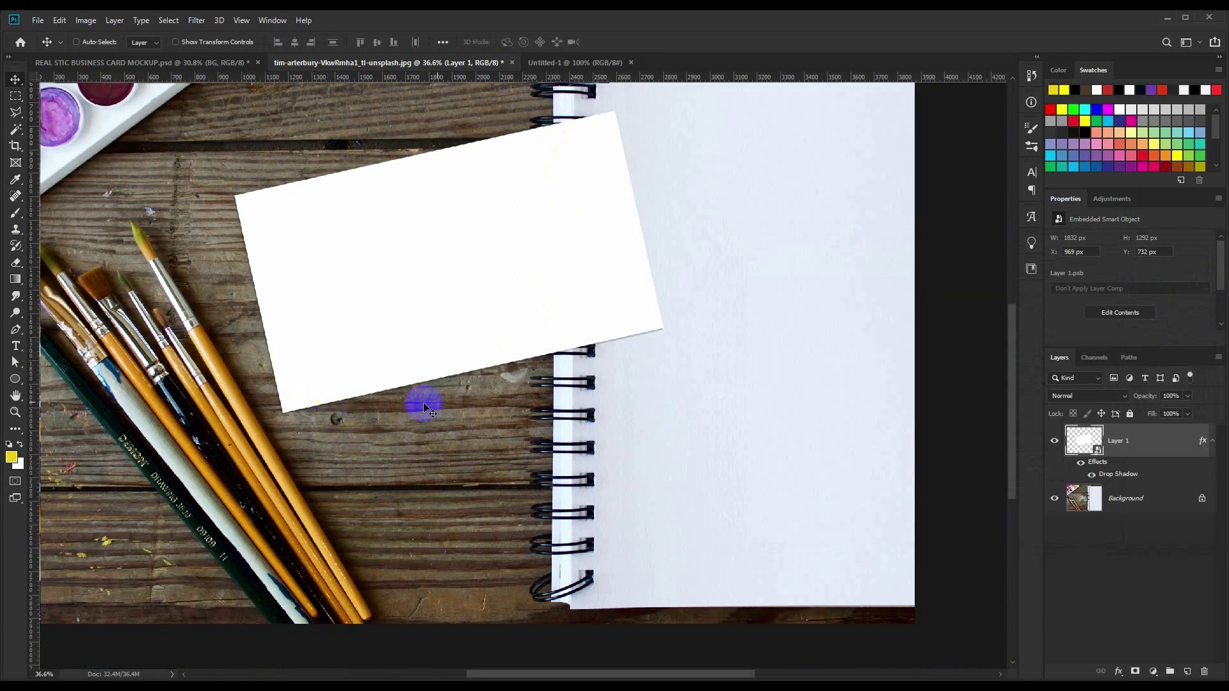
pyautogui.scroll(2, 385, 400)
pyautogui.moveTo(351, 392); pyautogui.dragTo(508, 442)
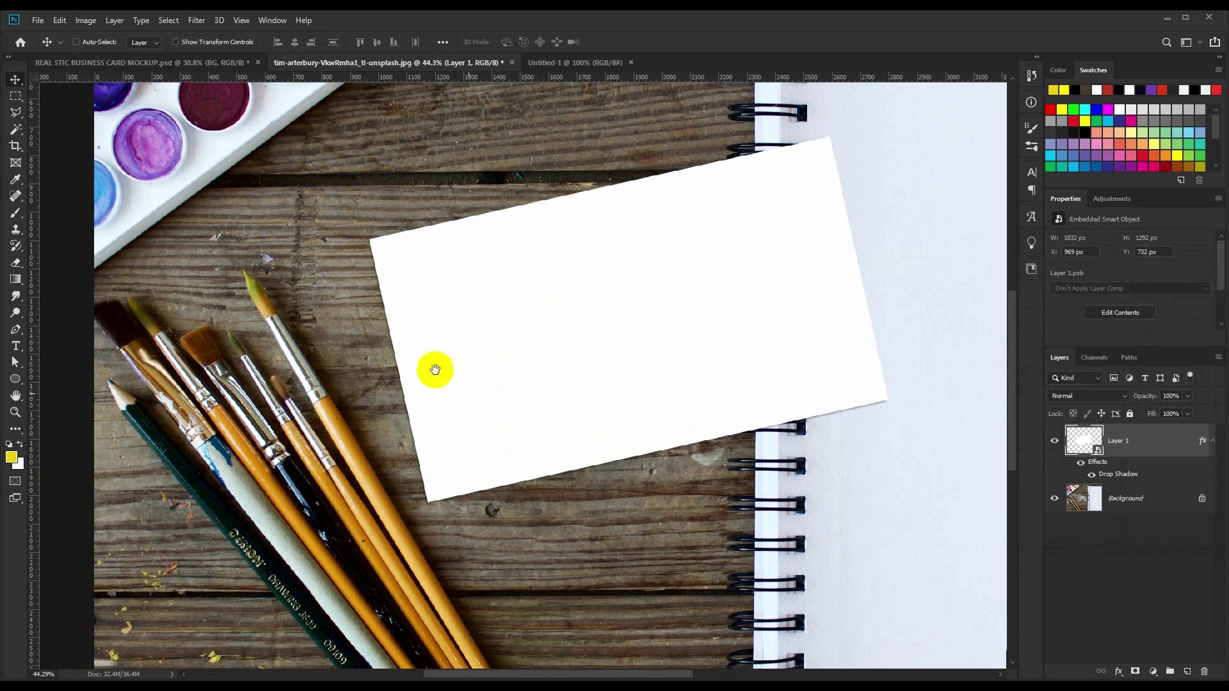
pyautogui.moveTo(434, 370); pyautogui.dragTo(359, 281)
pyautogui.click(342, 301)
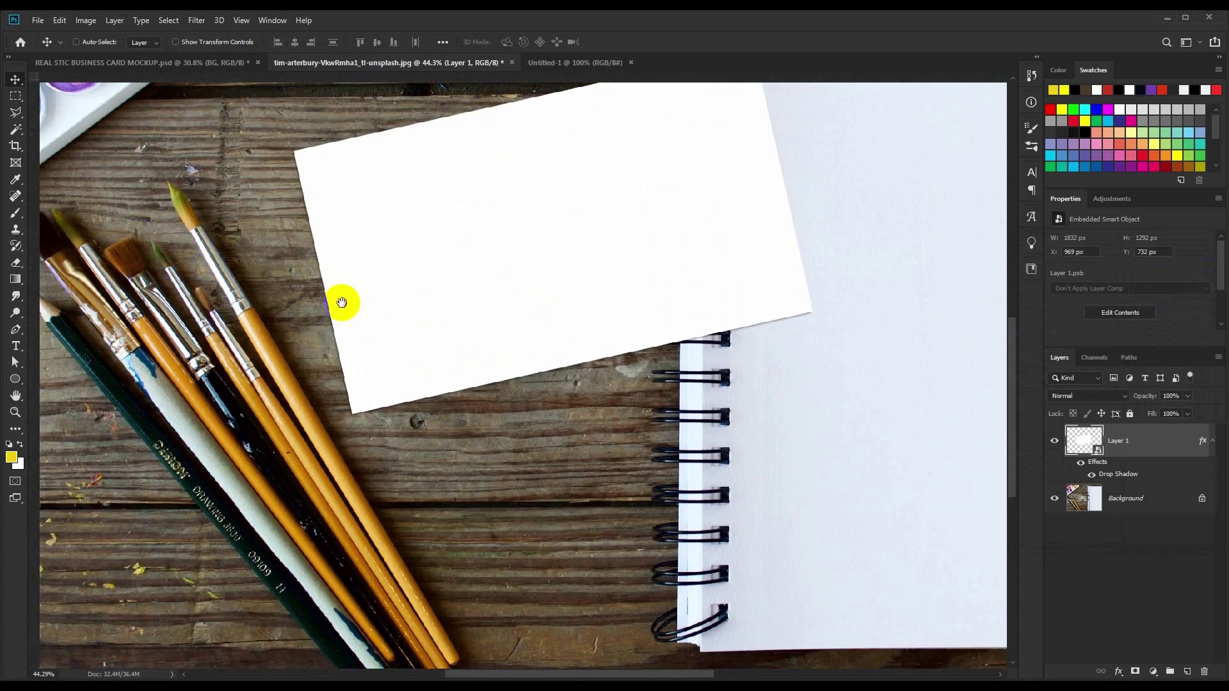
pyautogui.click(57, 348)
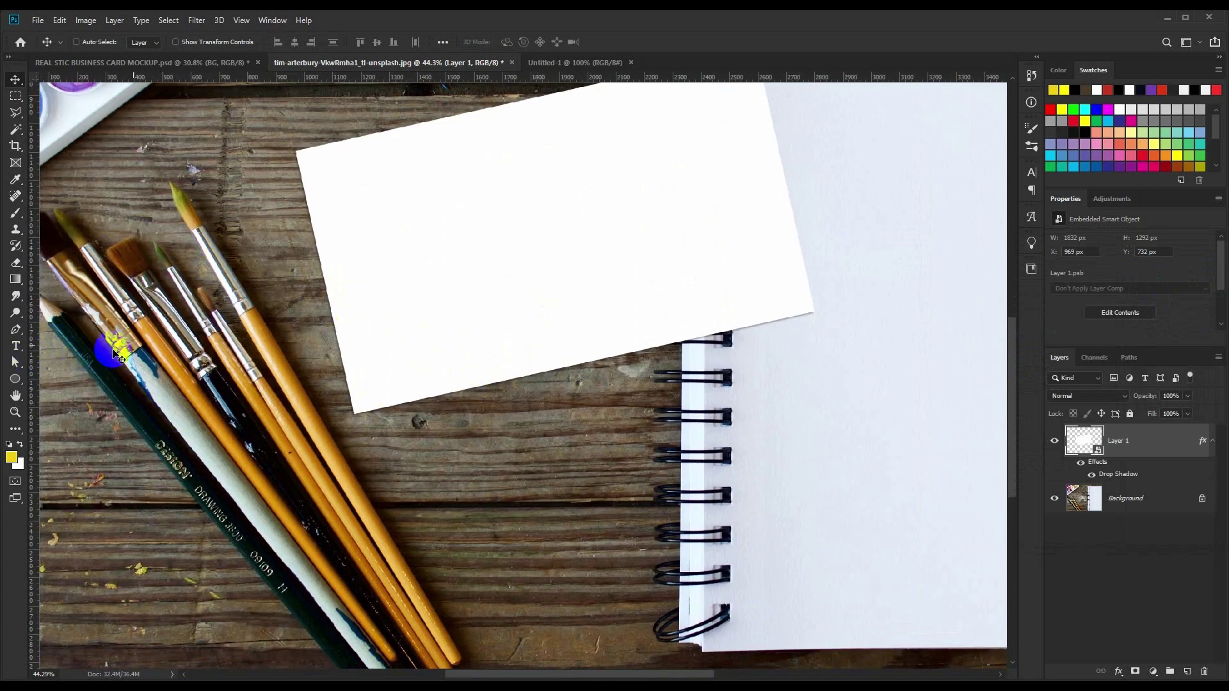
pyautogui.scroll(-1, 348, 343)
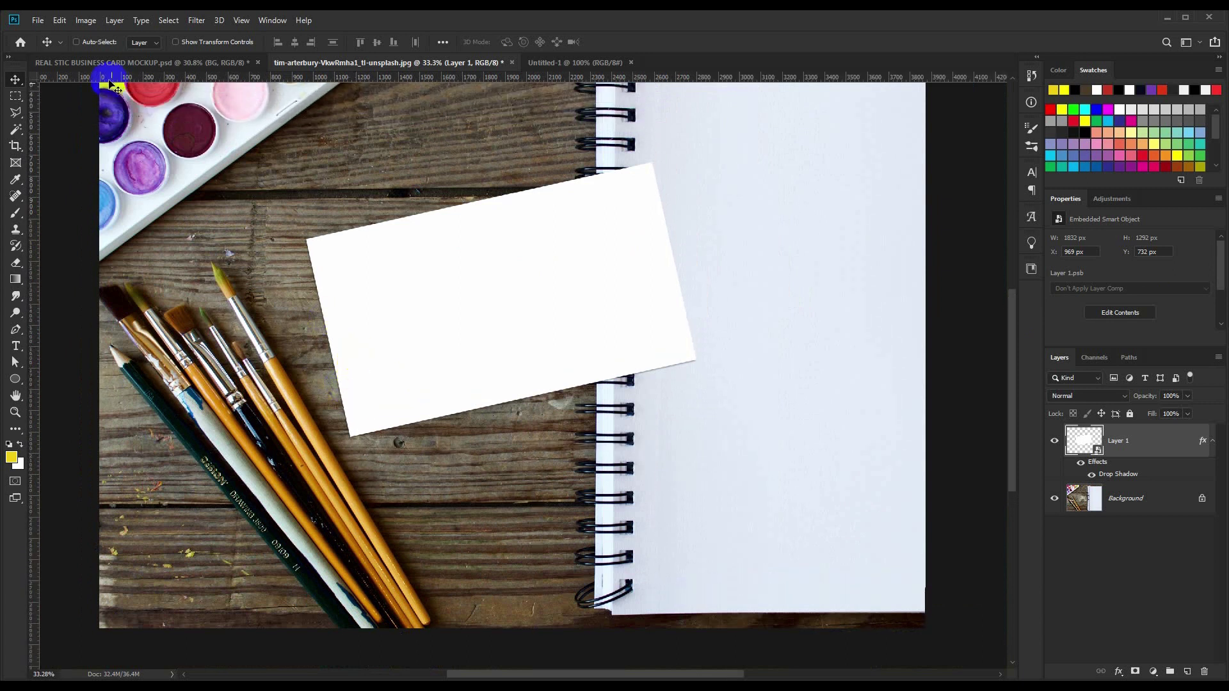
pyautogui.scroll(1, 447, 474)
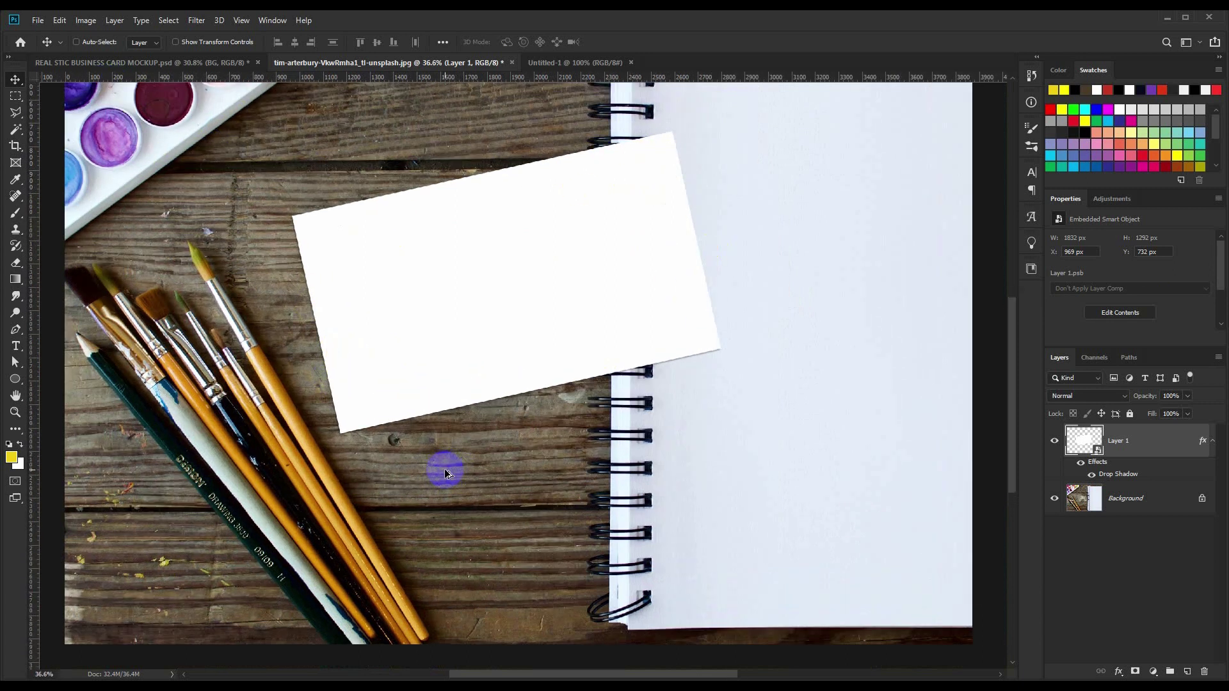
pyautogui.scroll(1, 446, 474)
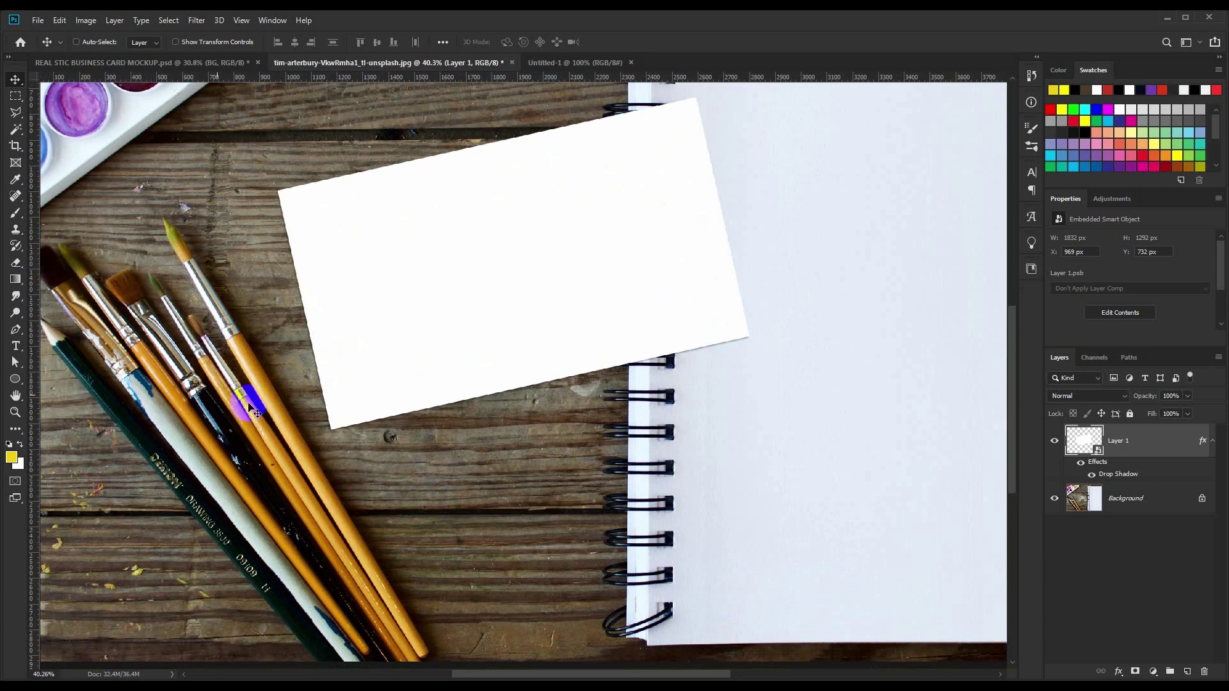
# - Choose the Polygonal Lasso and add a new empty layer above the Background
pyautogui.click(15, 115)
pyautogui.click(64, 125)
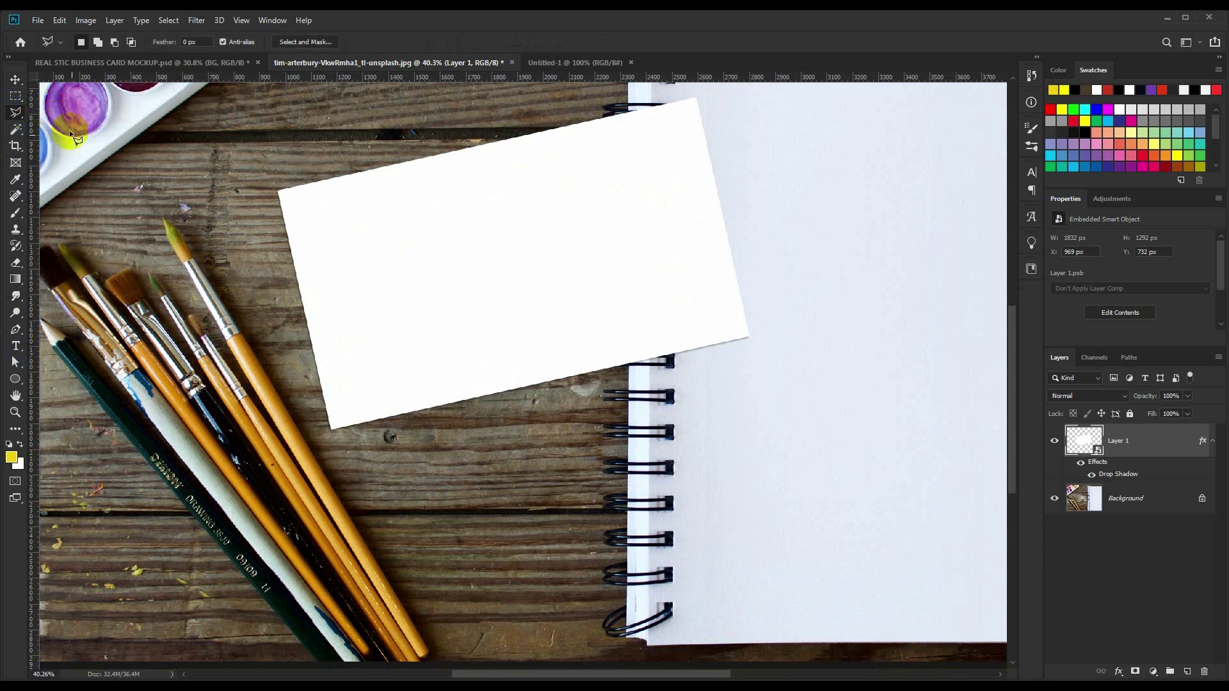
pyautogui.click(1149, 499)
pyautogui.click(1211, 443)
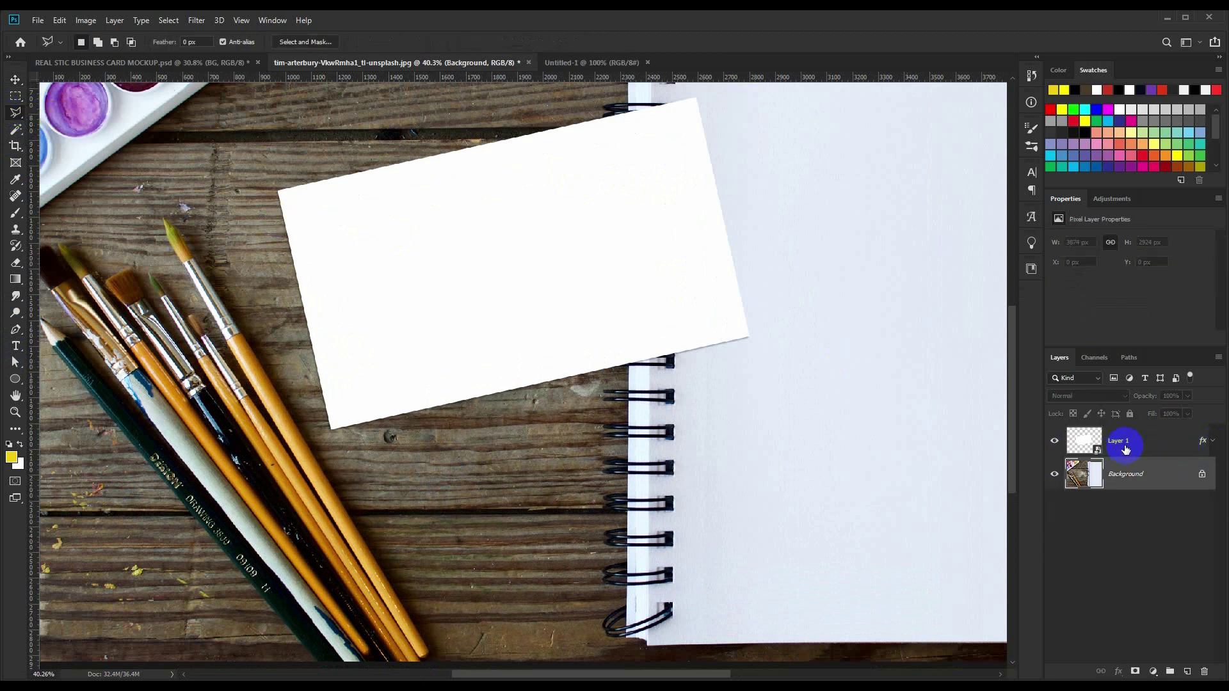
pyautogui.click(1186, 672)
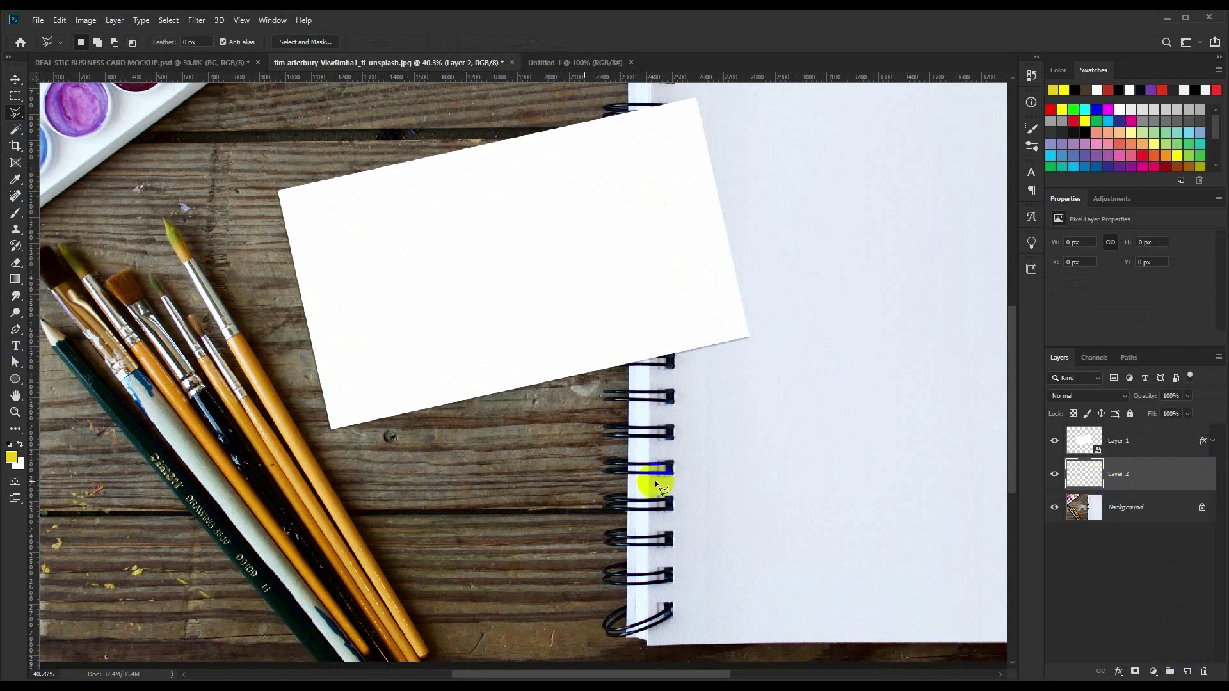
pyautogui.scroll(3, 344, 439)
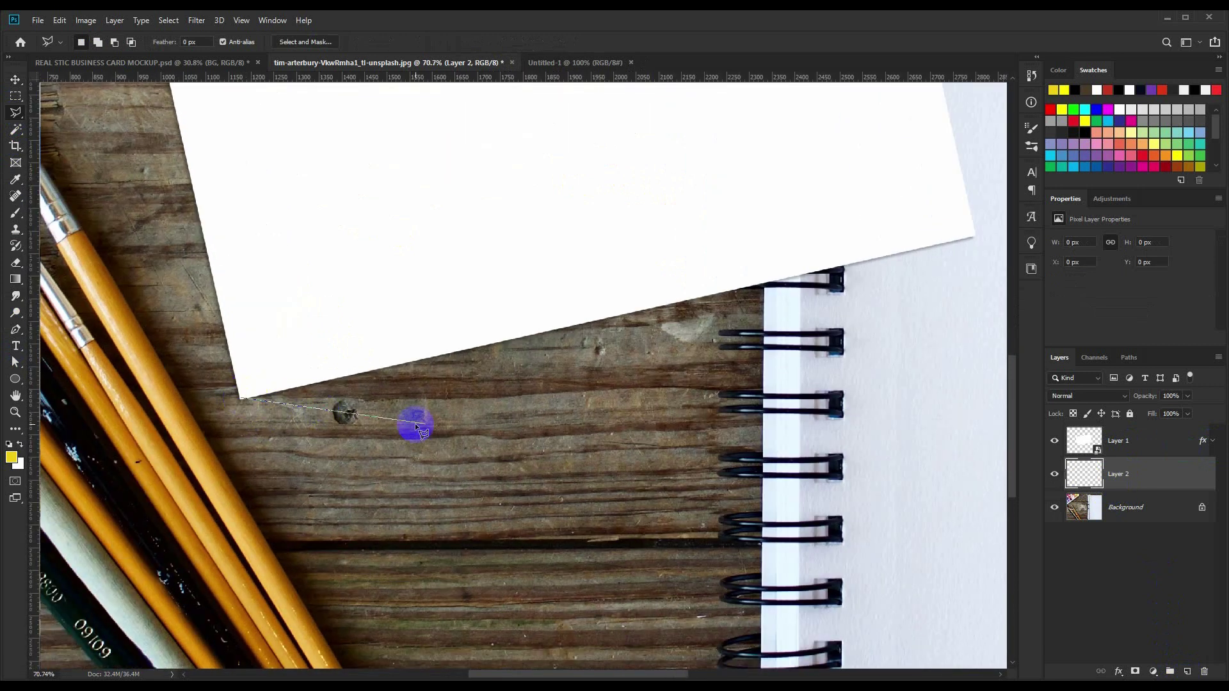
# - Fill a wedge selection under the card's lower edge with solid black
pyautogui.click(761, 356)
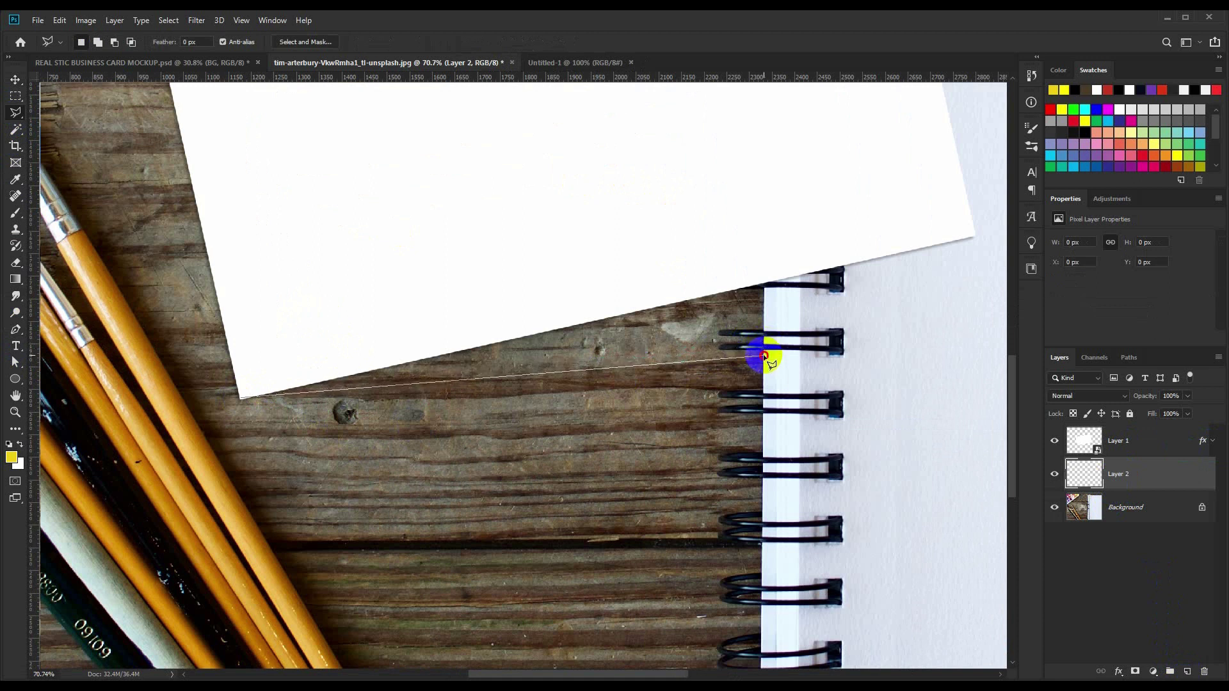
pyautogui.click(764, 296)
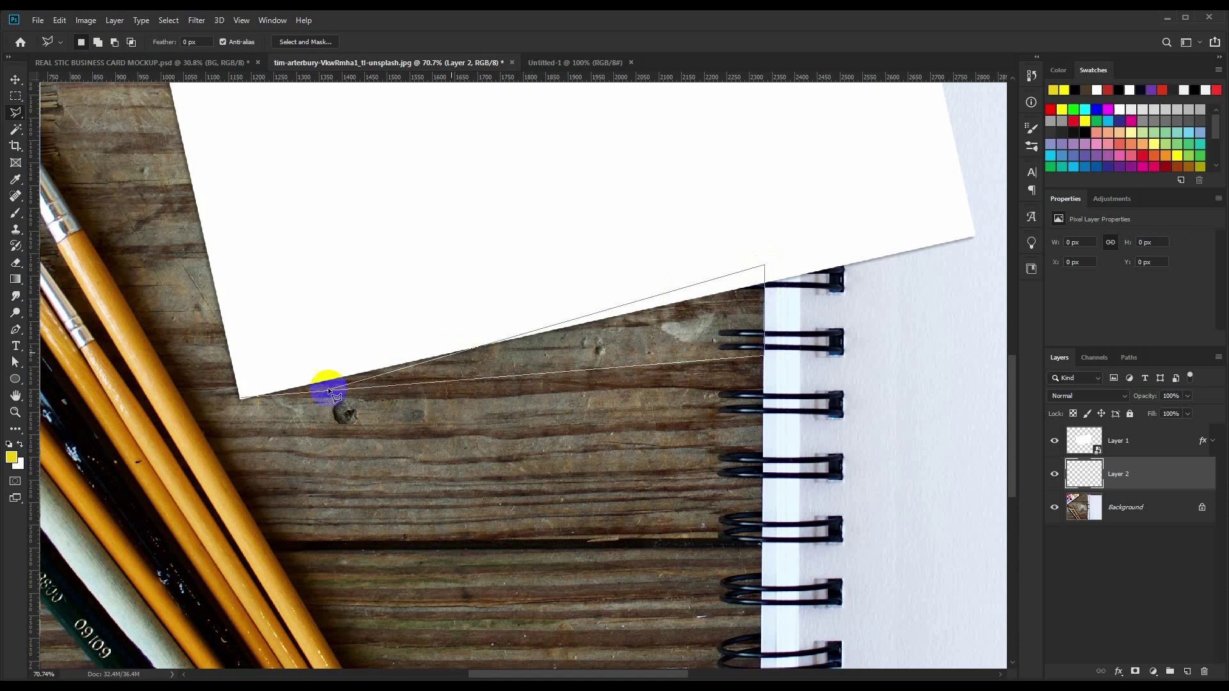
pyautogui.click(242, 397)
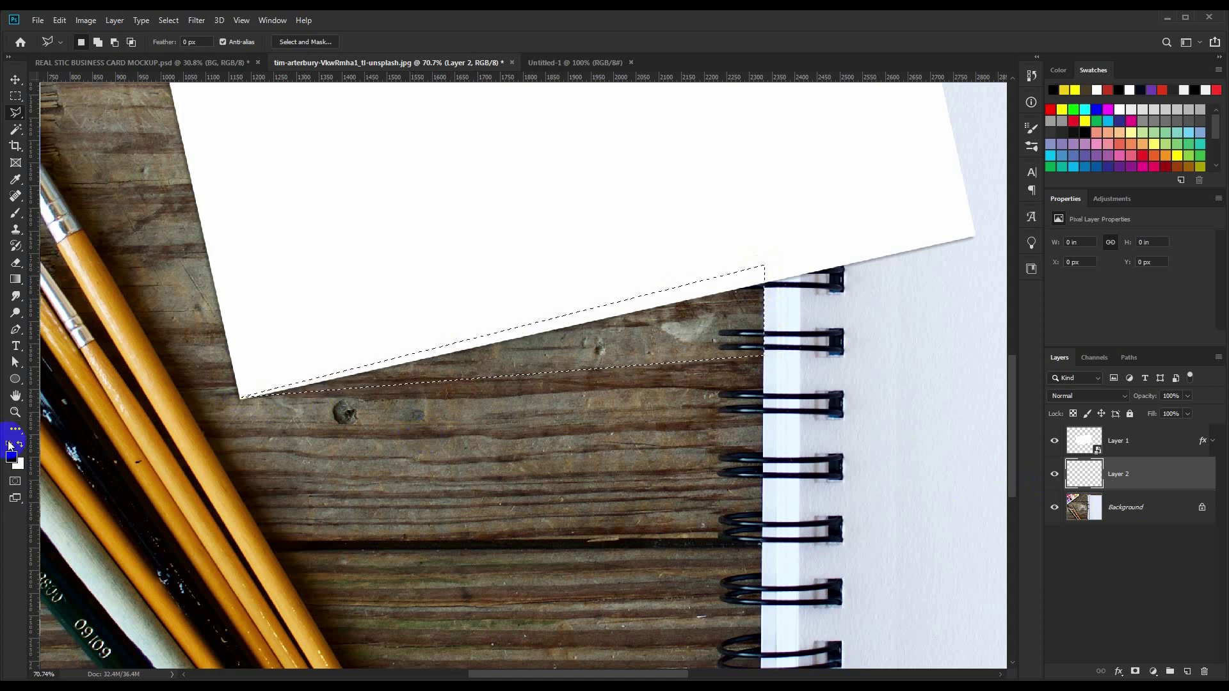
pyautogui.hotkey('alt', 'BackSpace')
pyautogui.hotkey('ctrl', 'd')
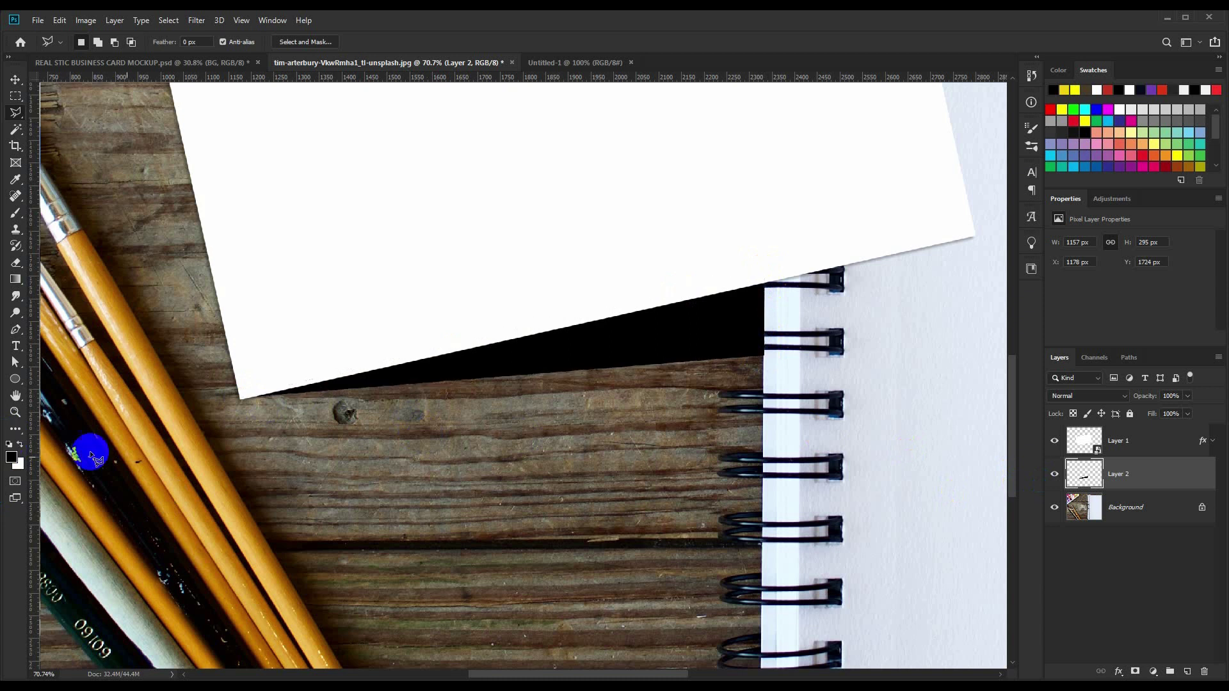
pyautogui.click(15, 79)
pyautogui.scroll(-2, 484, 286)
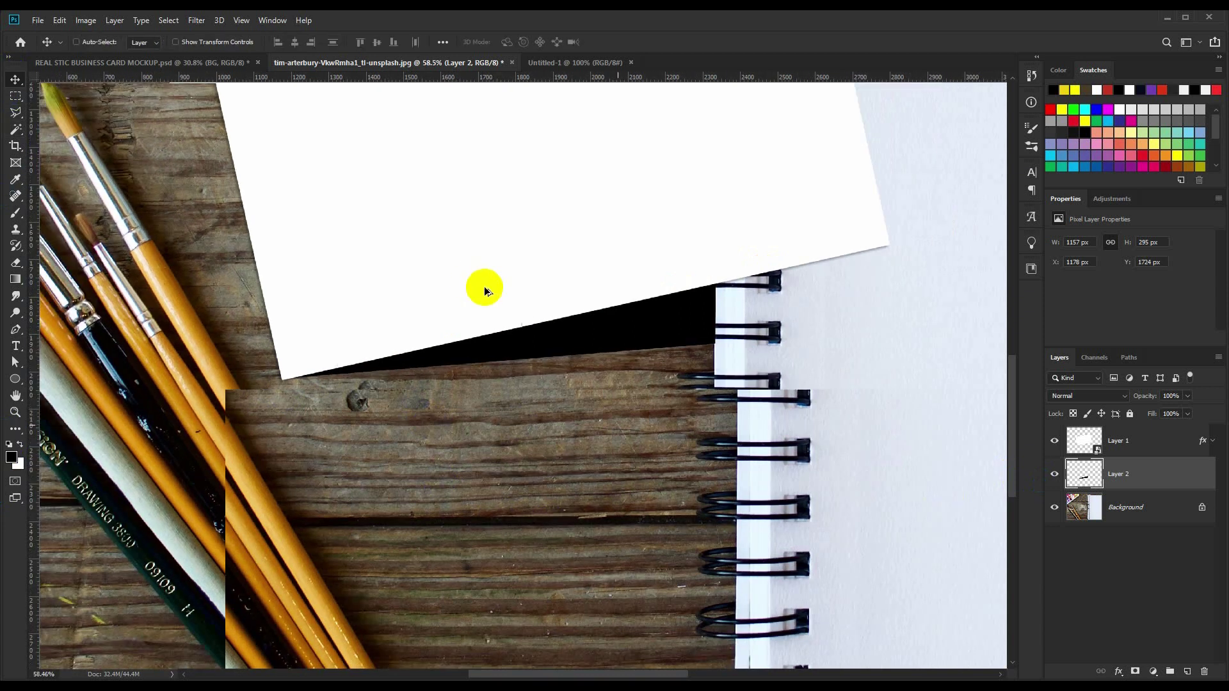
# - Apply a 12-pixel Gaussian Blur to the black shadow wedge
pyautogui.click(197, 21)
pyautogui.moveTo(355, 222)
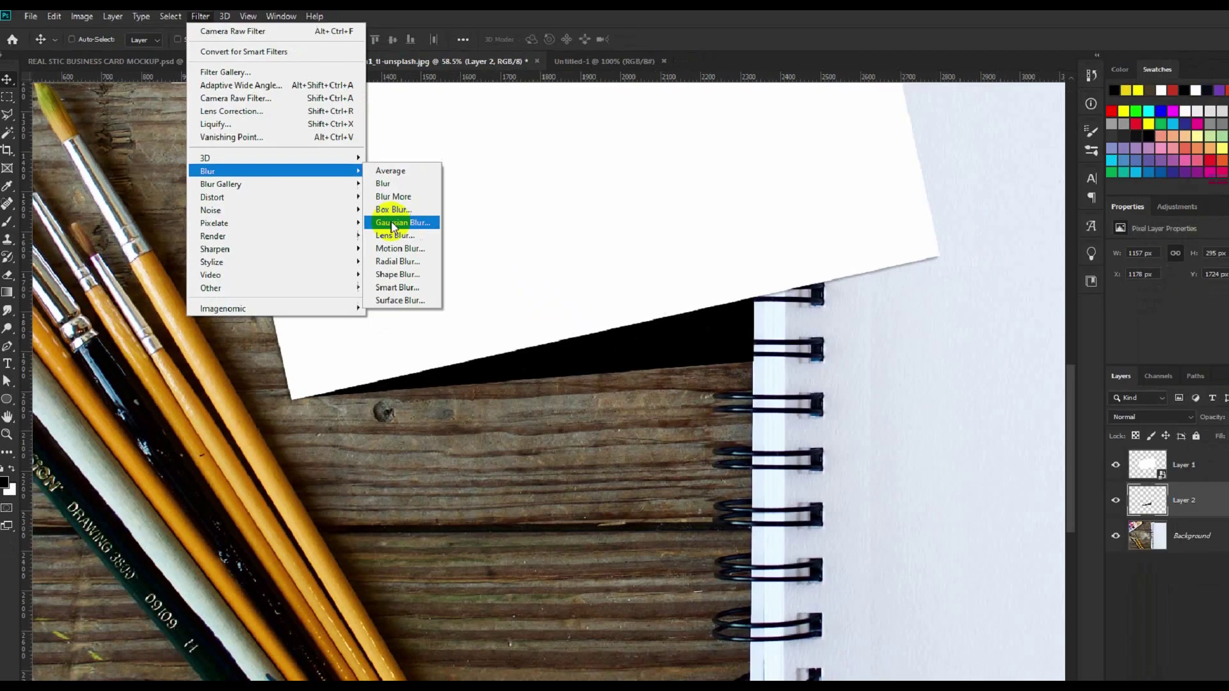
pyautogui.click(367, 214)
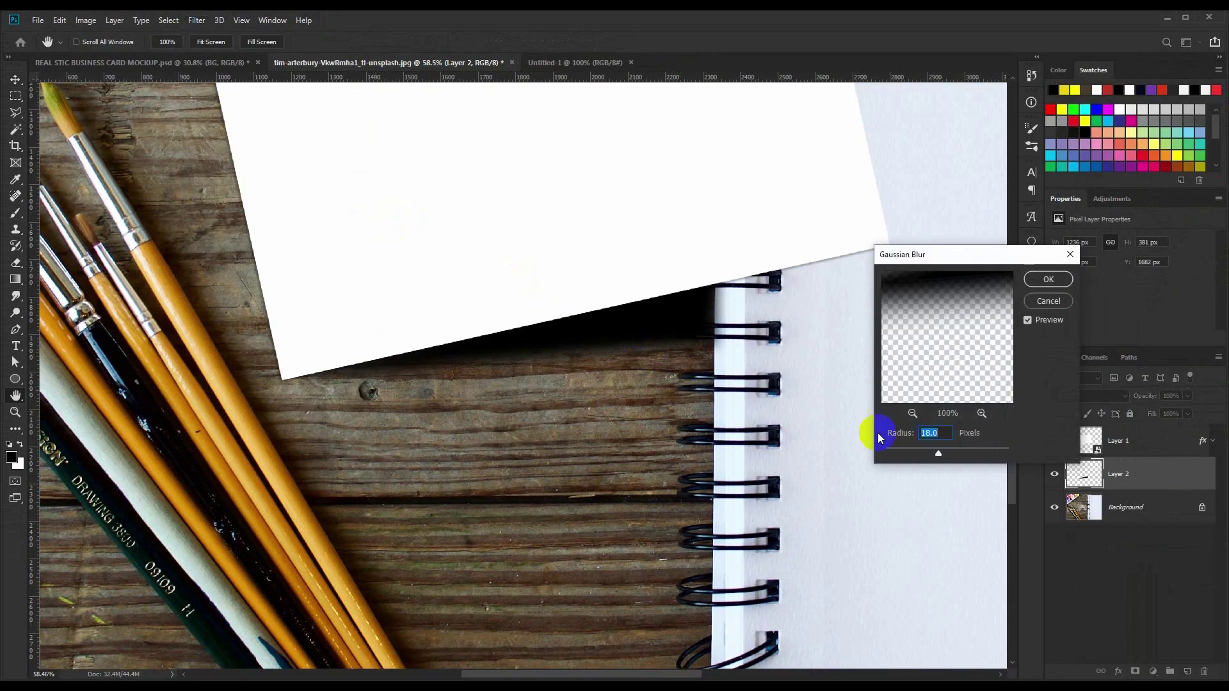
pyautogui.moveTo(945, 254); pyautogui.dragTo(557, 430)
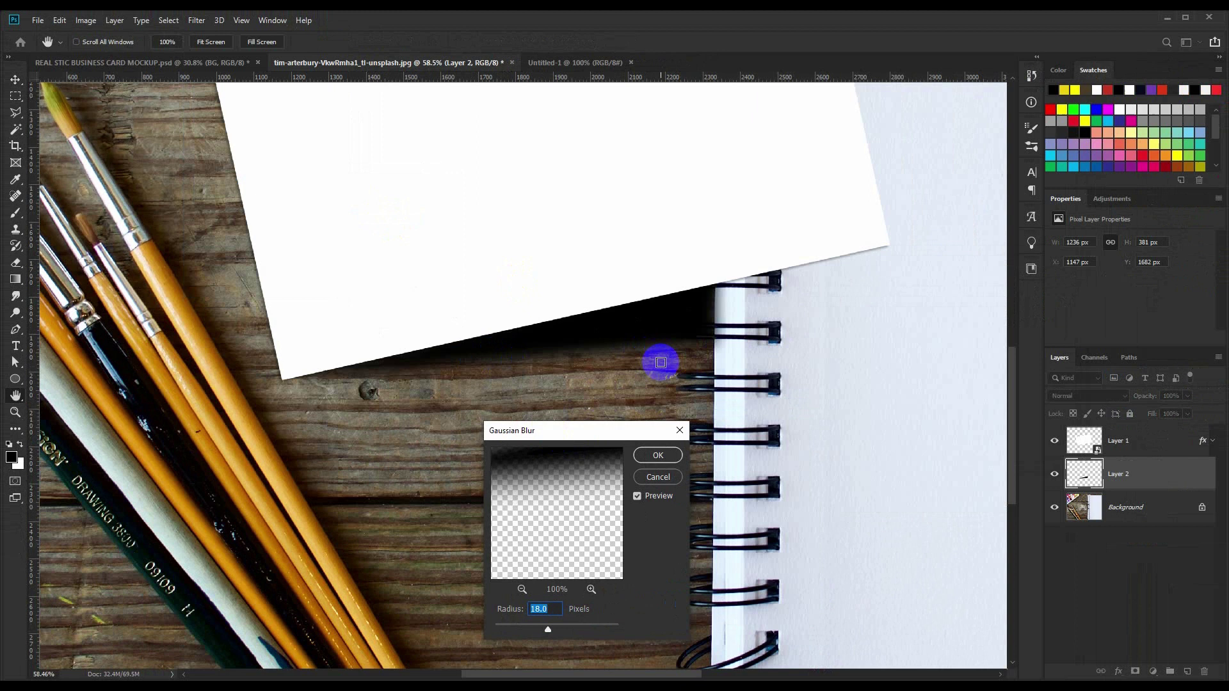
pyautogui.moveTo(548, 629)
pyautogui.mouseDown()
pyautogui.moveTo(529, 632)
pyautogui.moveTo(545, 628)
pyautogui.mouseUp()
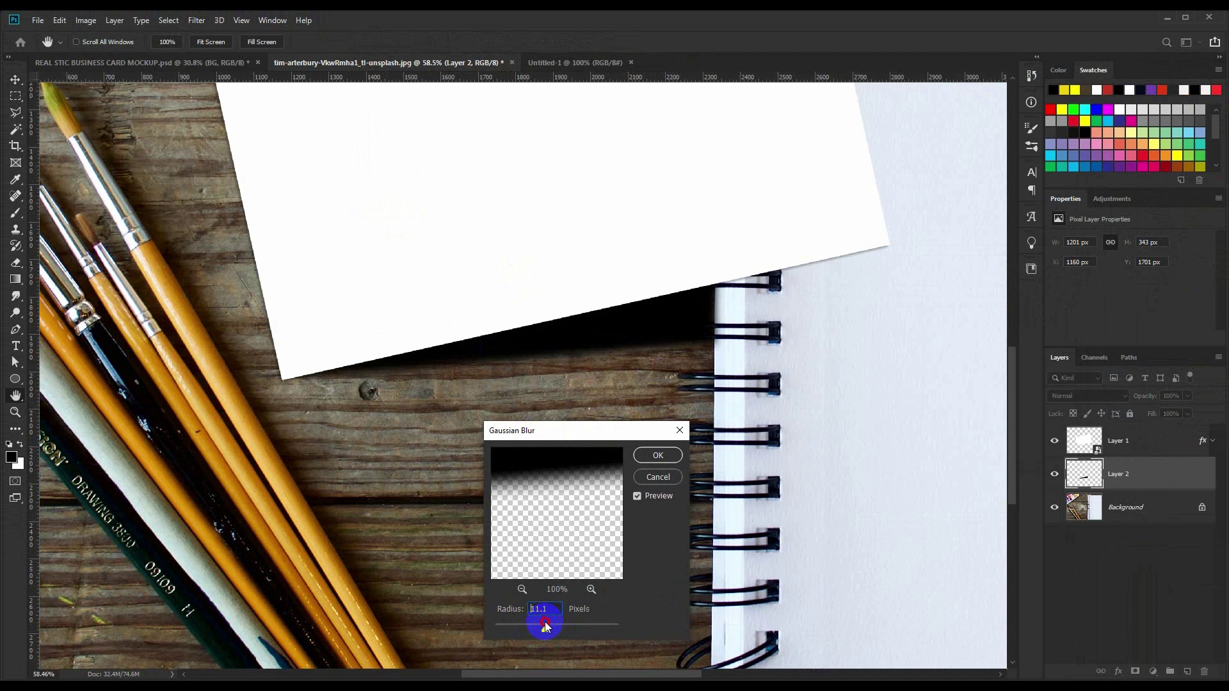
pyautogui.click(645, 462)
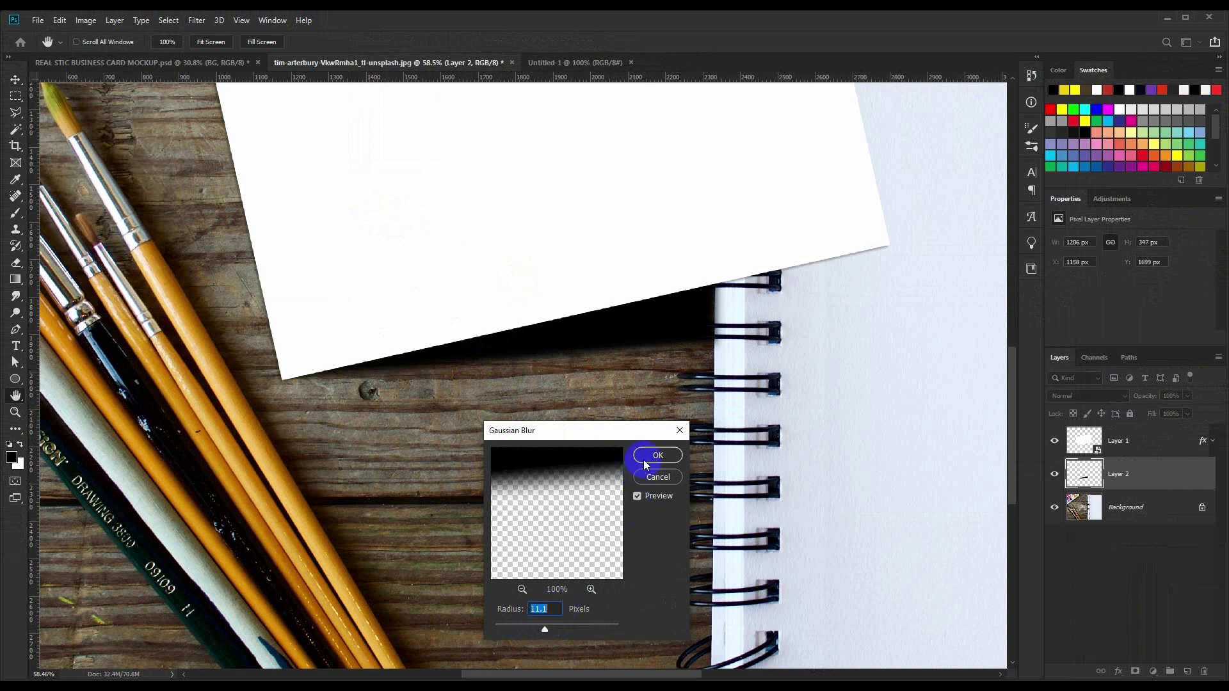
pyautogui.write('12')
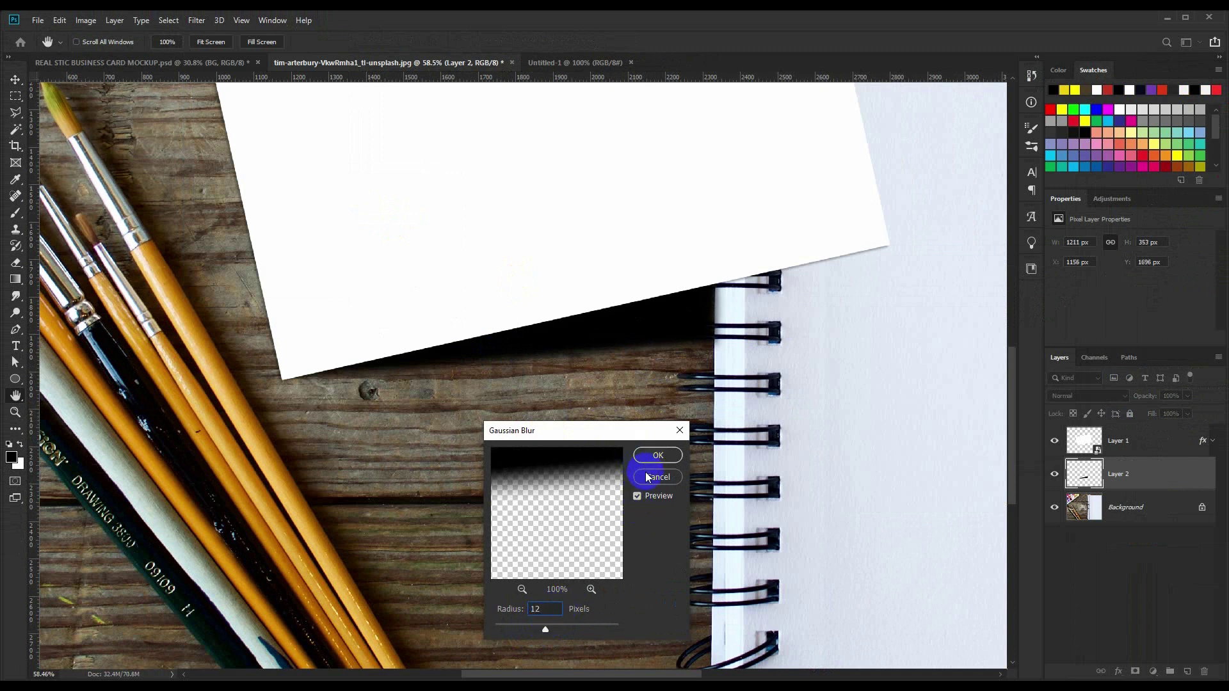
pyautogui.click(654, 456)
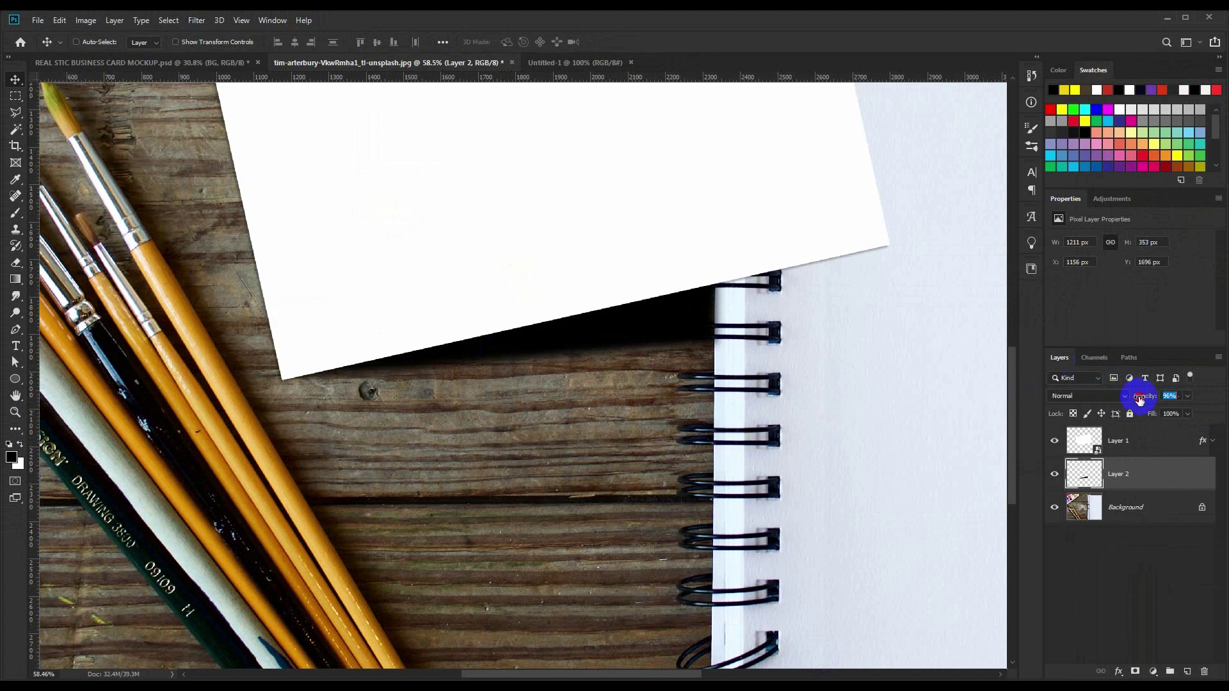
# - Lower Layer 2's opacity to about 74% and zoom out to view the whole image
pyautogui.moveTo(1140, 400); pyautogui.dragTo(1131, 398)
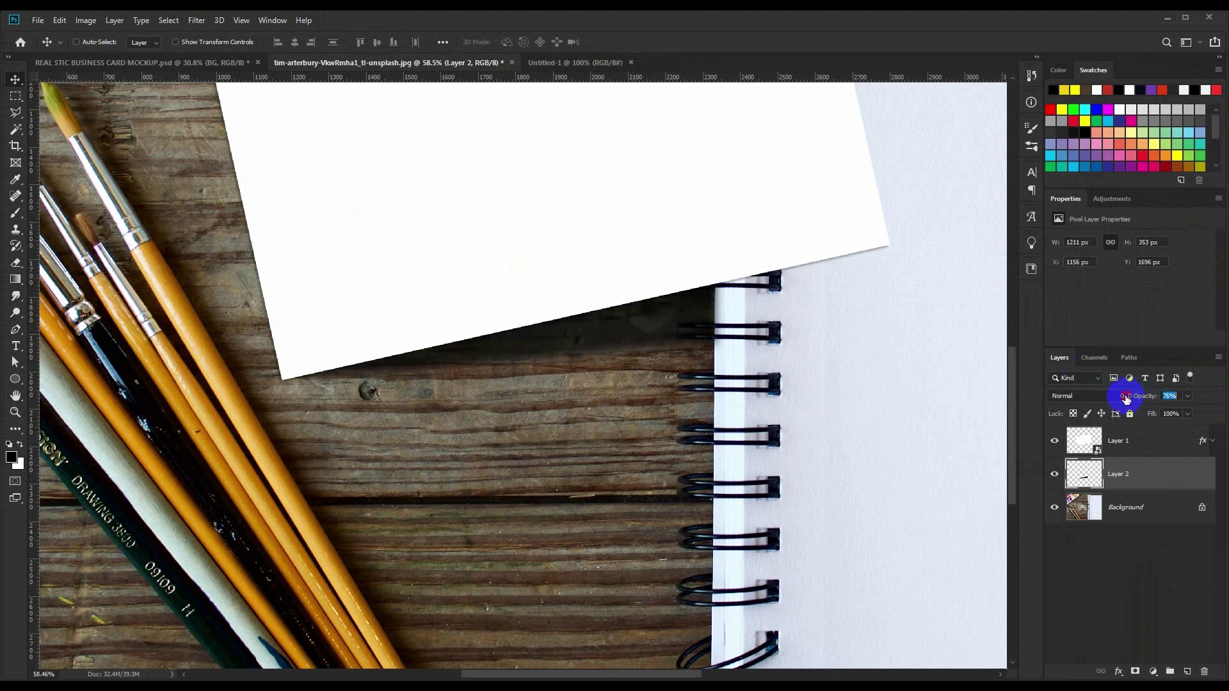
pyautogui.keyDown('alt'); pyautogui.click(613, 333); pyautogui.keyUp('alt')
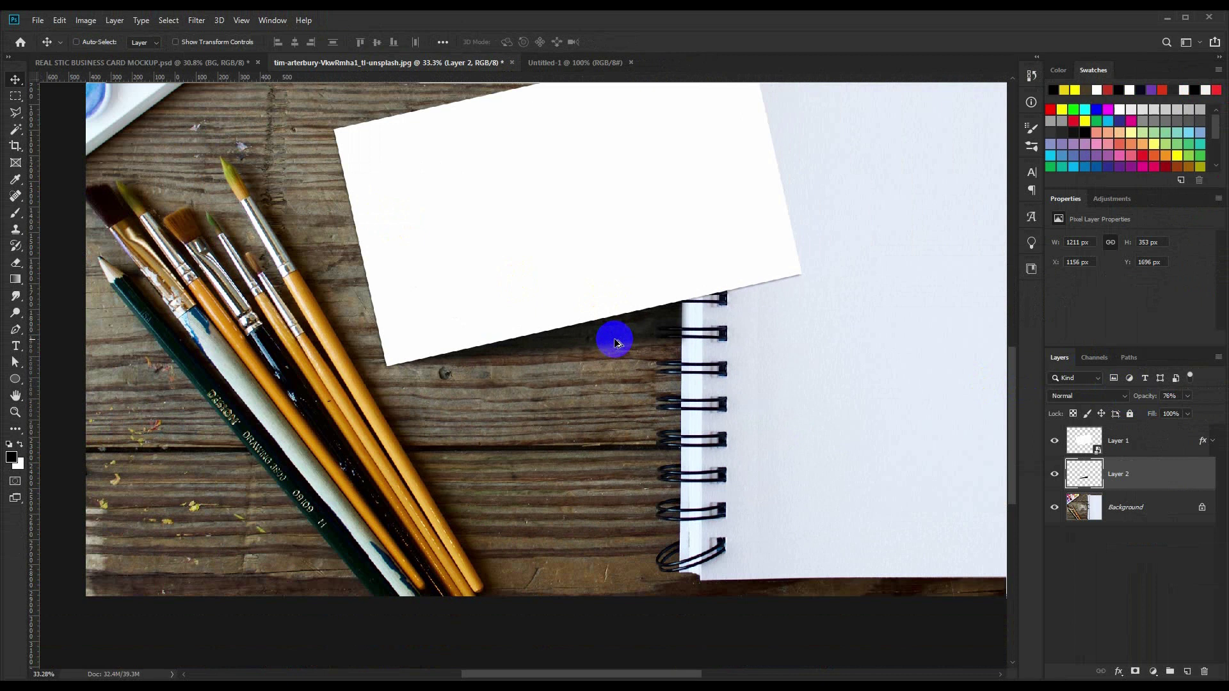
pyautogui.scroll(3, 603, 439)
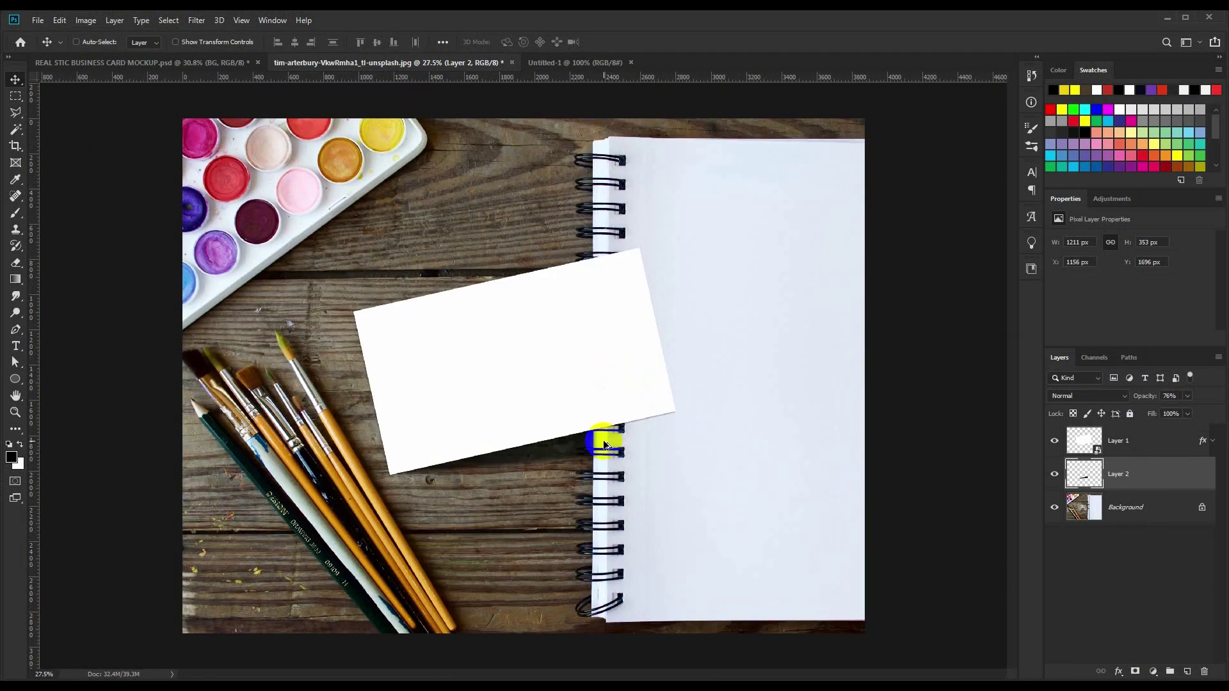
pyautogui.scroll(1, 570, 420)
pyautogui.scroll(-1, 571, 415)
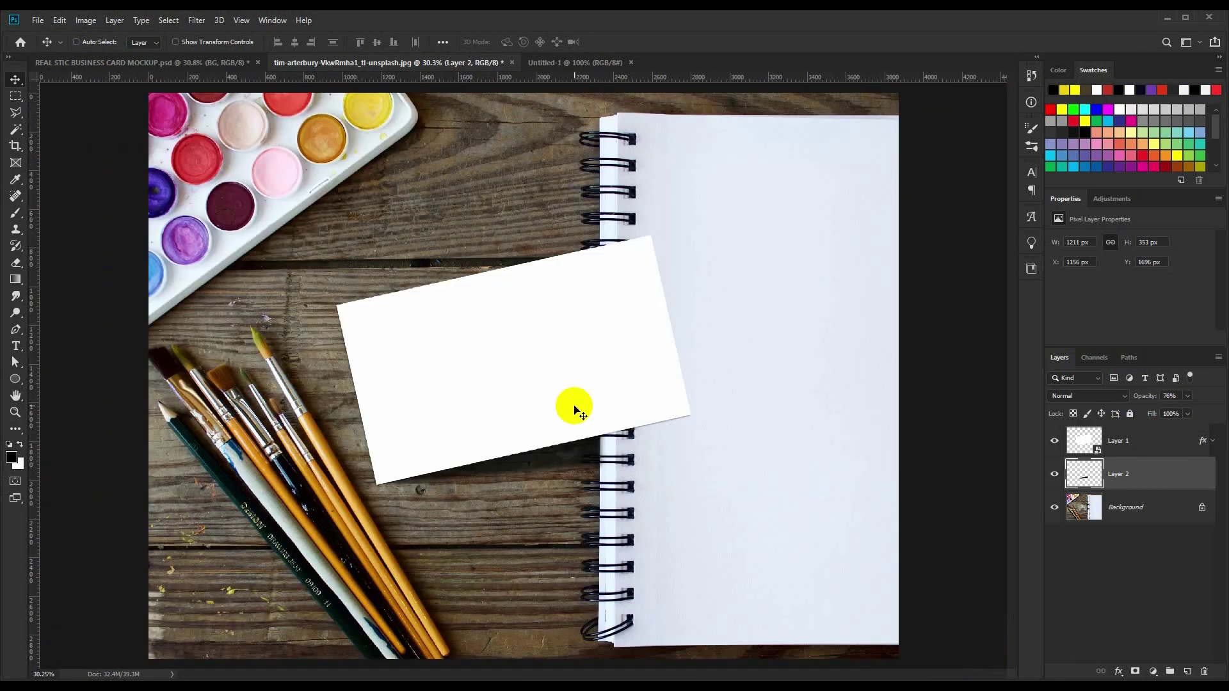
pyautogui.scroll(1, 574, 412)
pyautogui.scroll(-1, 574, 412)
pyautogui.scroll(1, 578, 410)
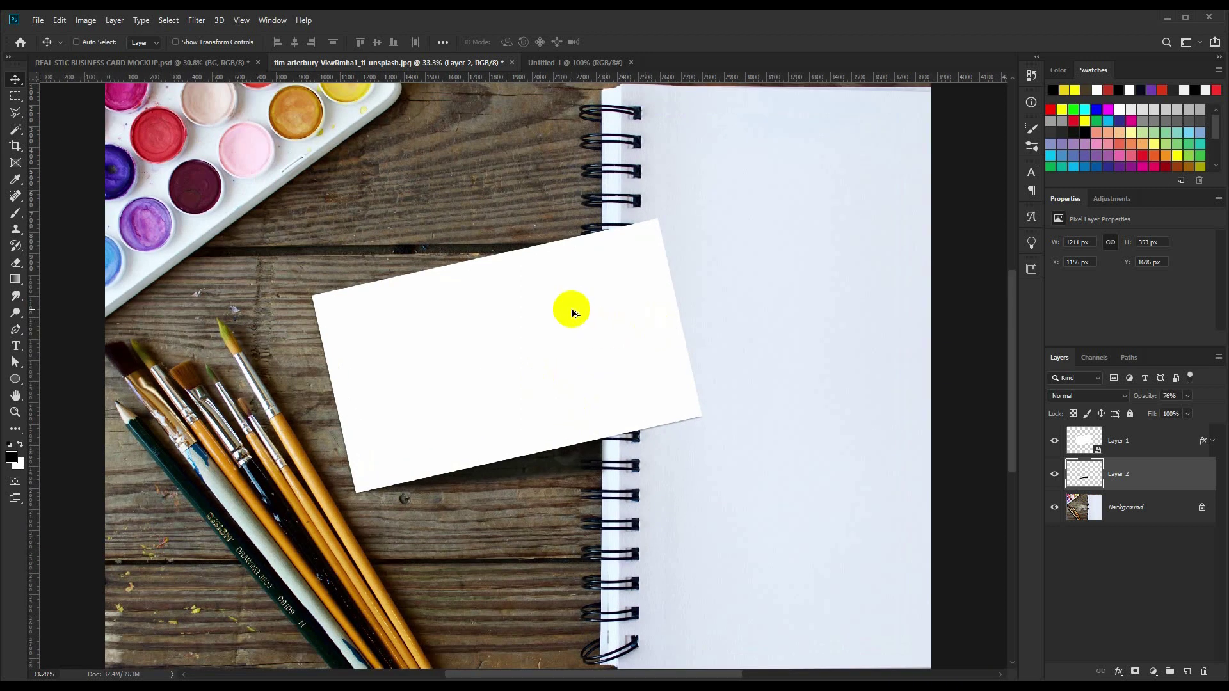
pyautogui.scroll(1, 572, 312)
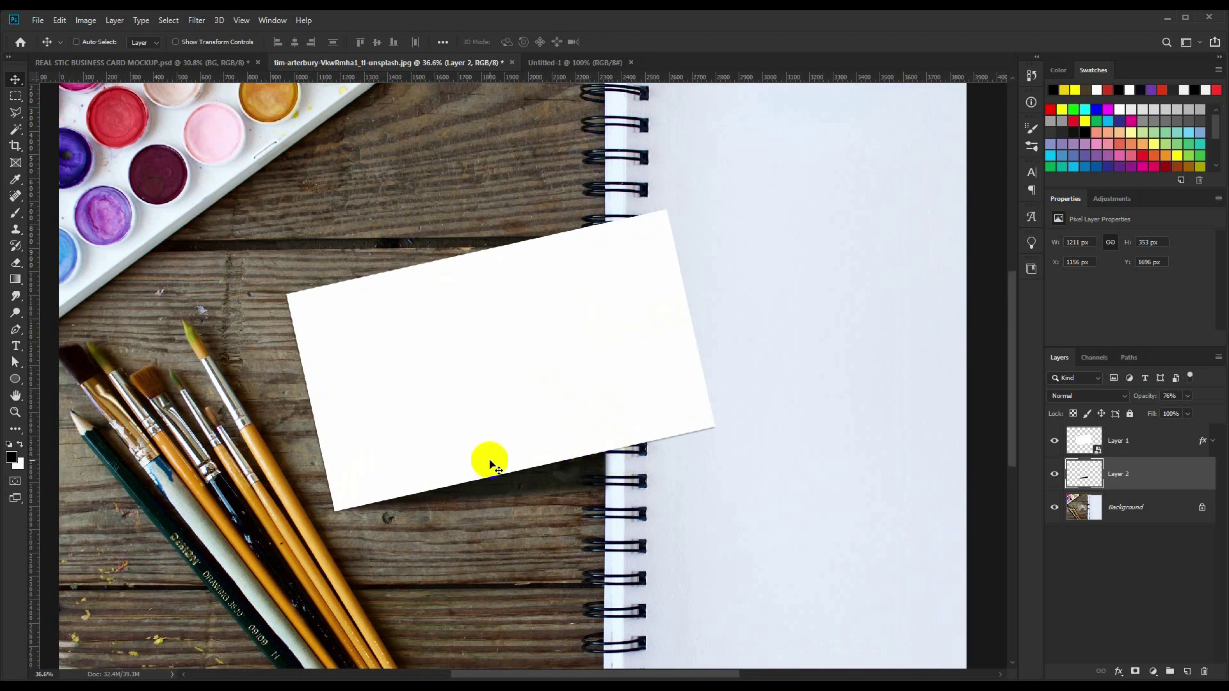
pyautogui.moveTo(490, 465); pyautogui.dragTo(613, 487)
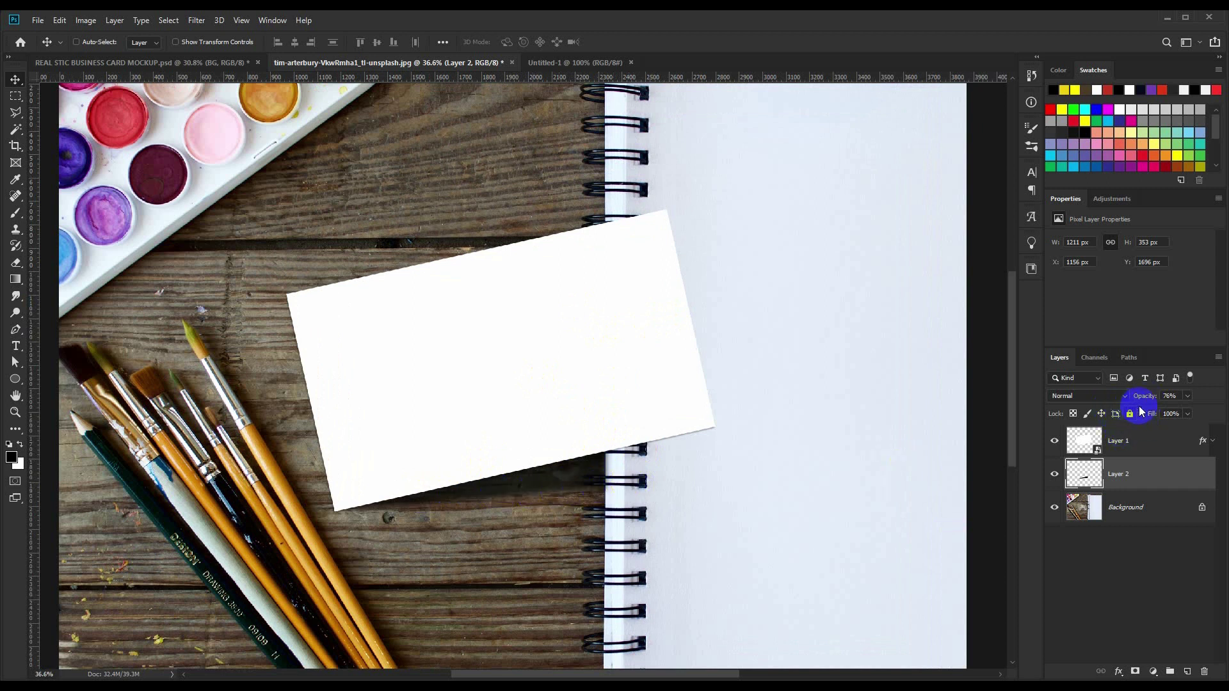
# - Compare with the reference mockup, then select the Background layer
pyautogui.click(141, 62)
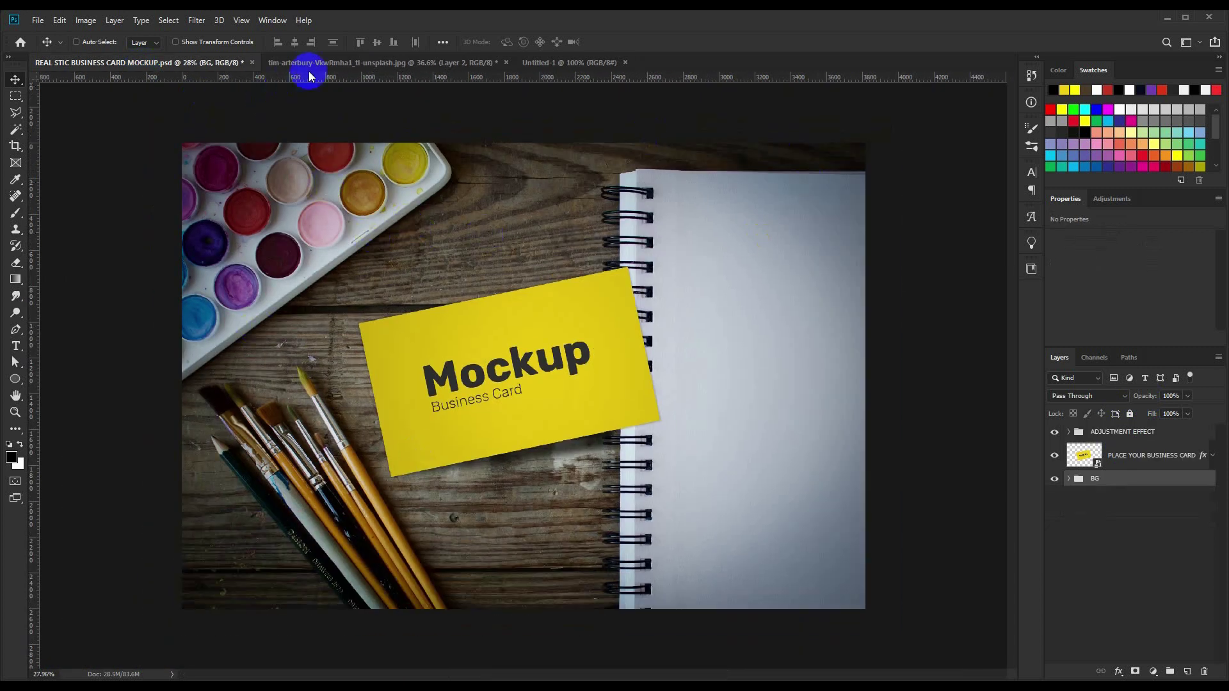
pyautogui.click(313, 63)
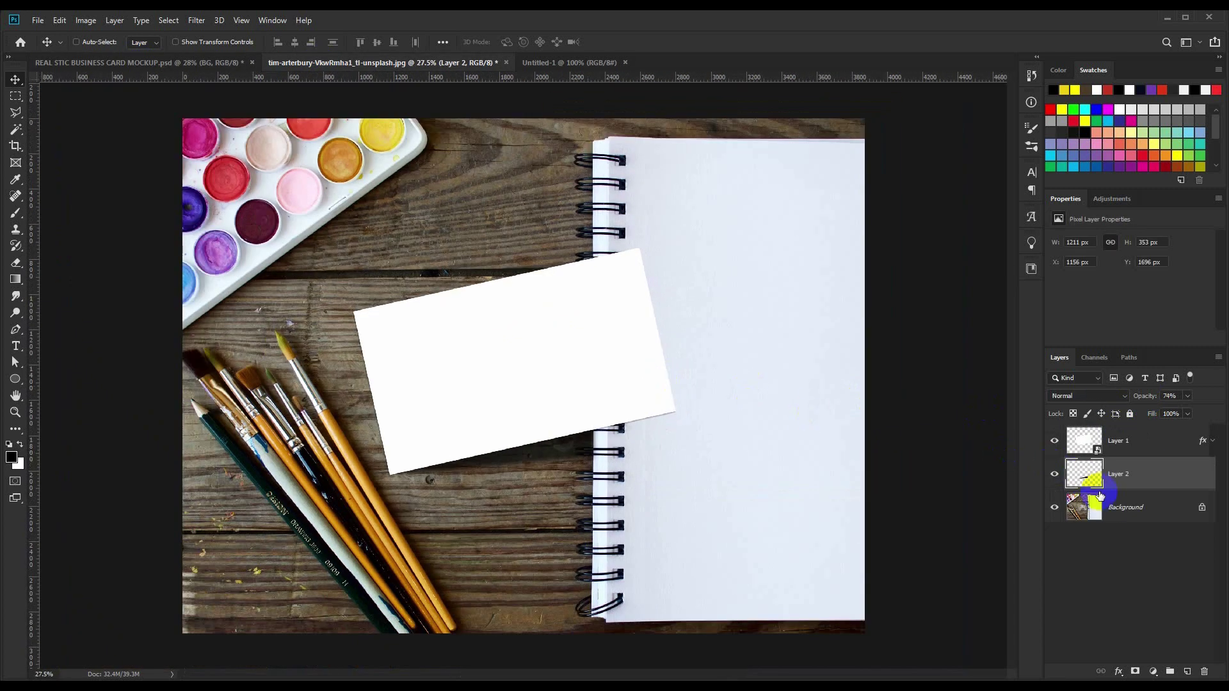
pyautogui.click(1112, 509)
# - Darken the background photo's edges with Camera Raw Post Crop Vignetting at about −51
pyautogui.click(196, 20)
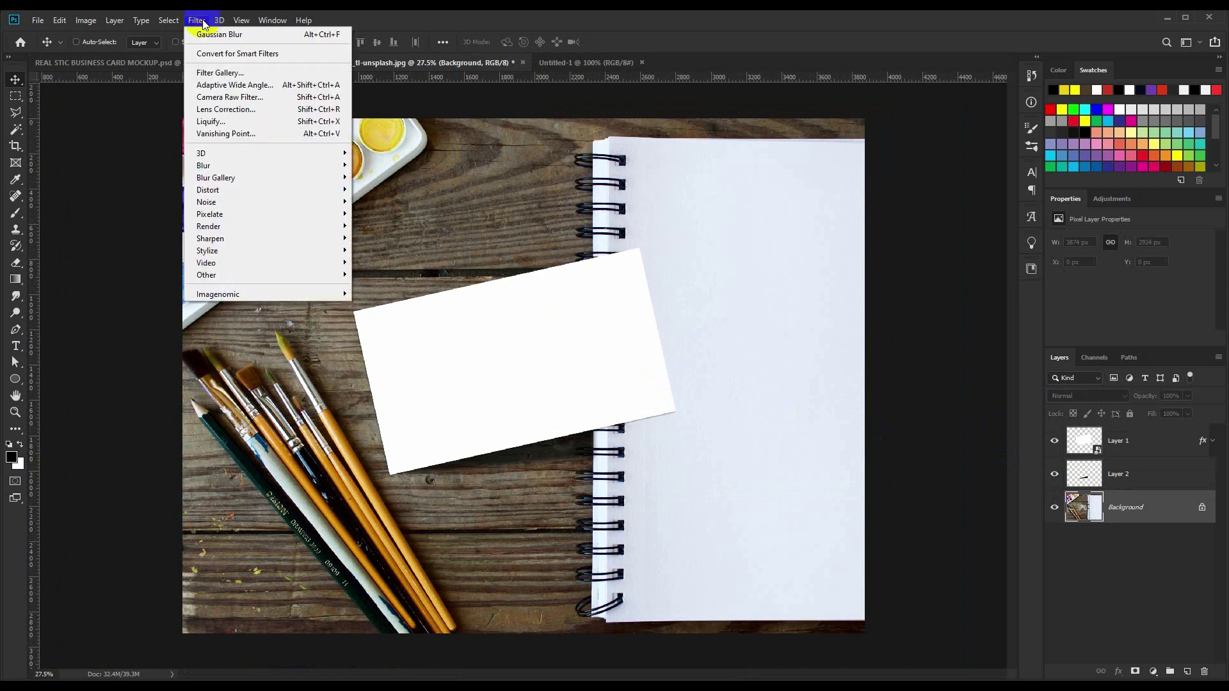
pyautogui.click(213, 97)
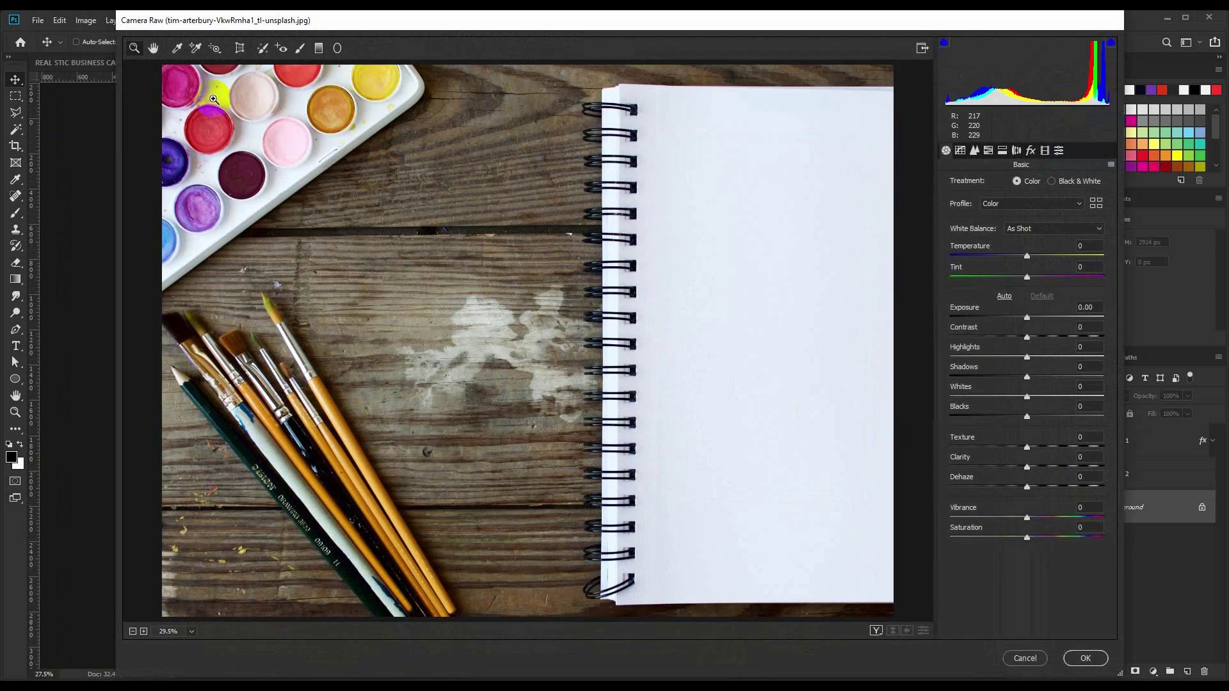
pyautogui.click(1031, 150)
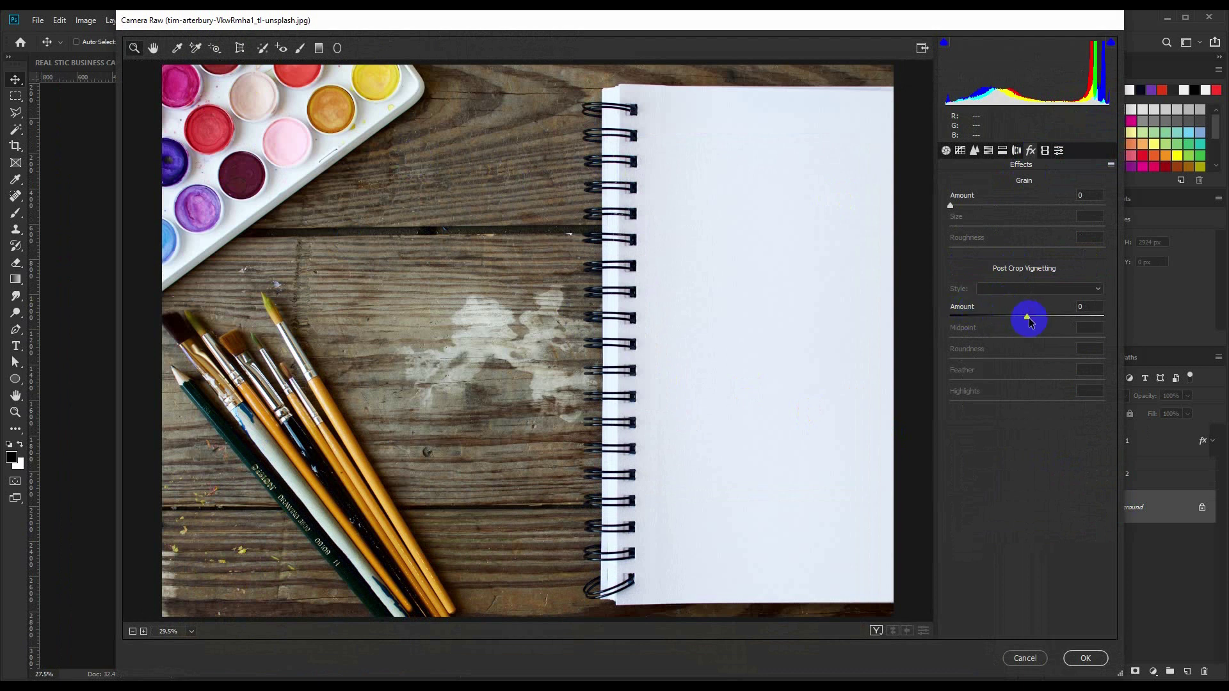
pyautogui.moveTo(1028, 318); pyautogui.dragTo(960, 320)
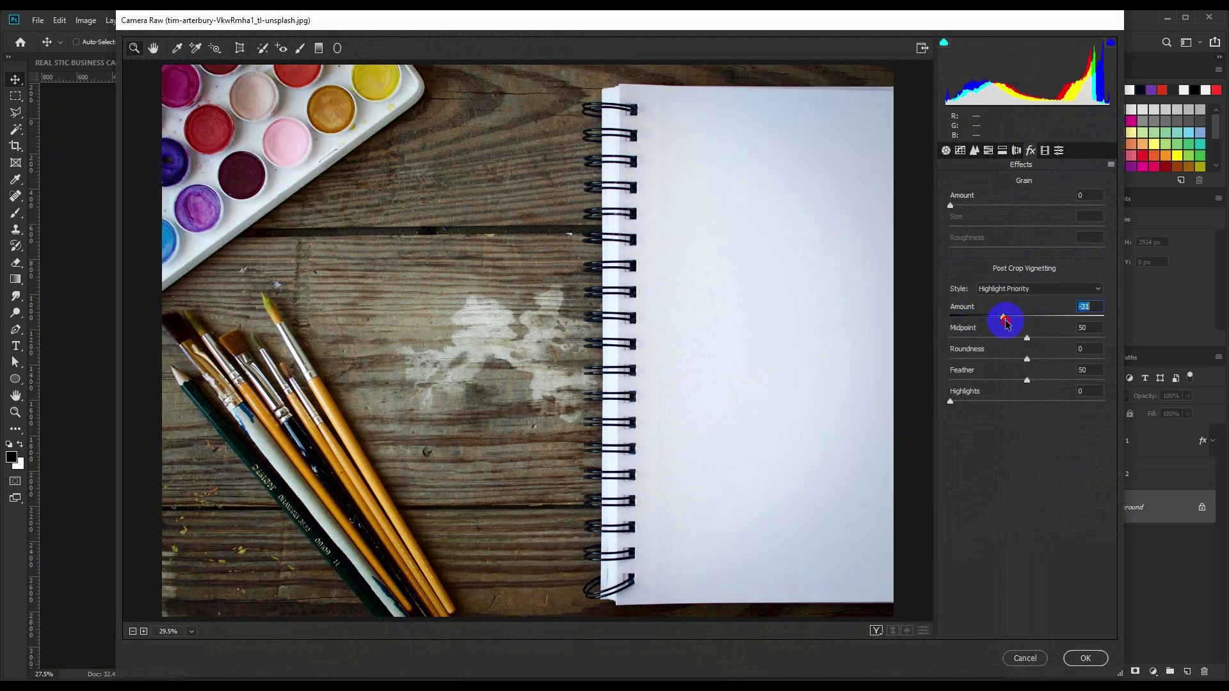
pyautogui.moveTo(959, 320); pyautogui.dragTo(994, 314)
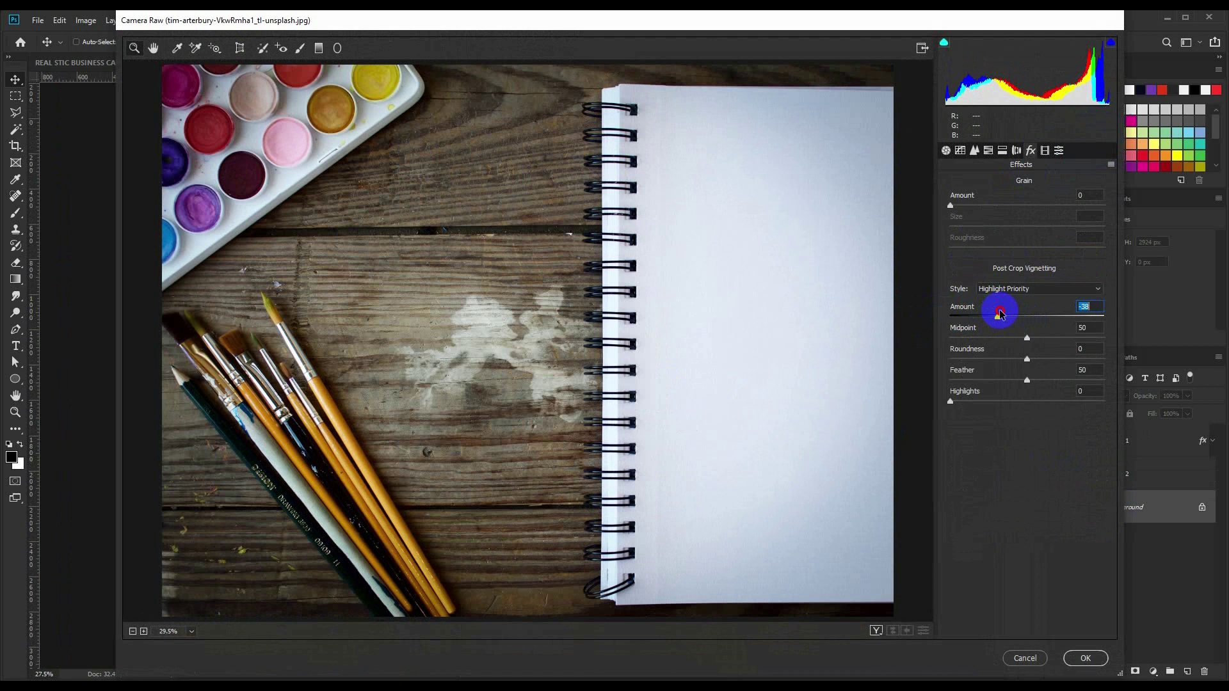
pyautogui.click(1087, 659)
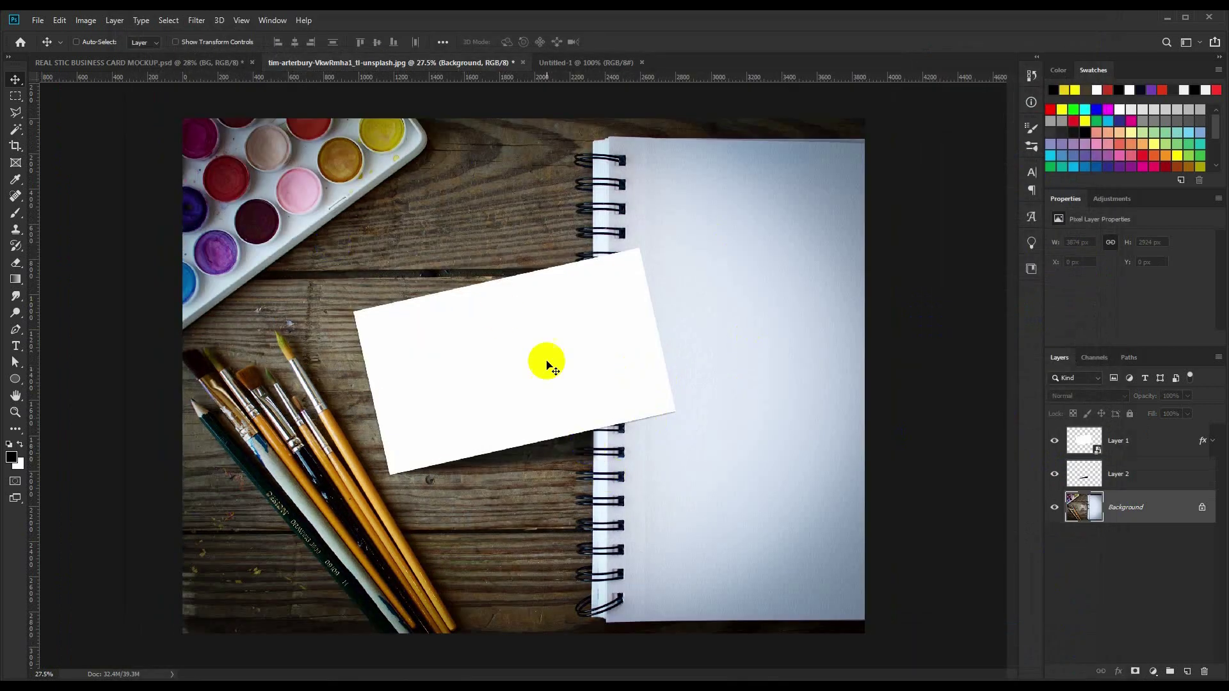
pyautogui.click(1117, 438)
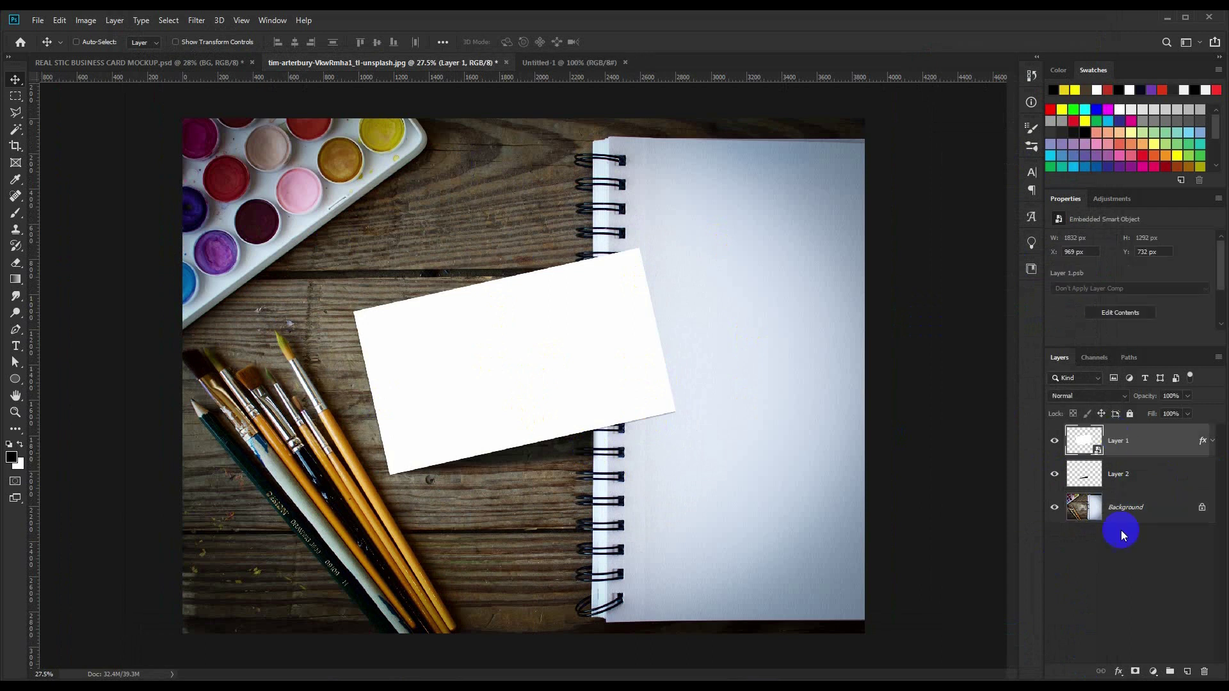
# - Add a gradient fill layer above the card using the lighter gradient preset
pyautogui.click(1153, 667)
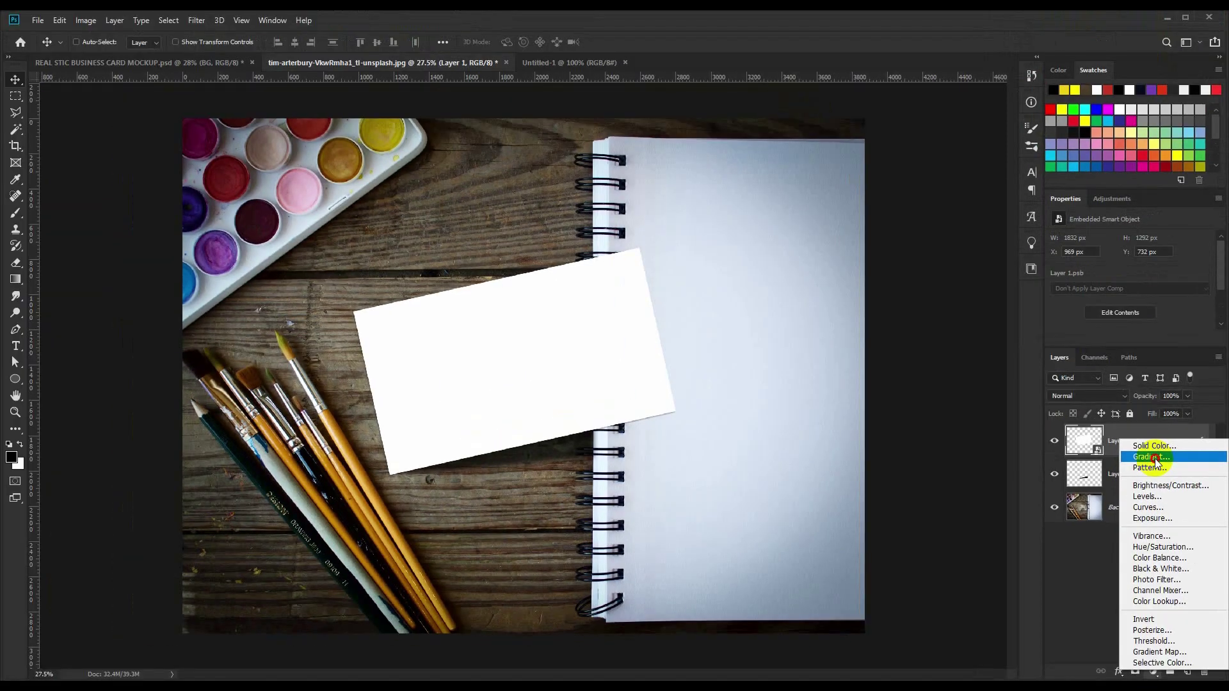
pyautogui.click(1151, 457)
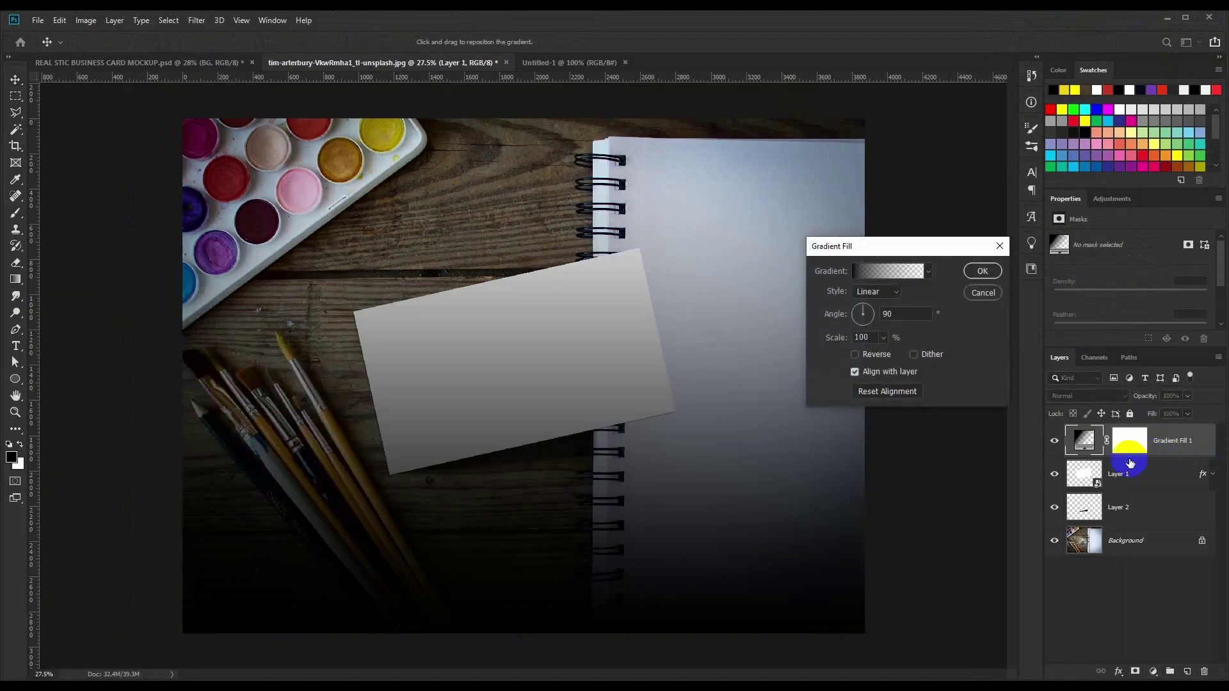
pyautogui.click(929, 273)
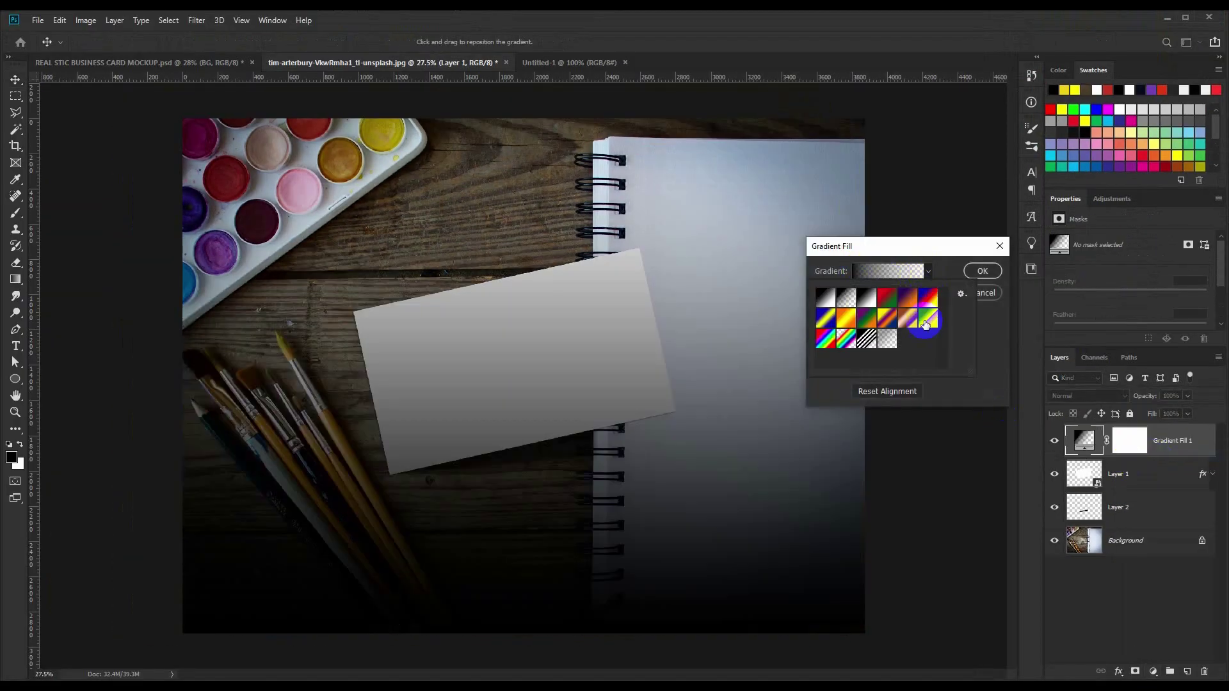
pyautogui.click(892, 343)
pyautogui.click(887, 344)
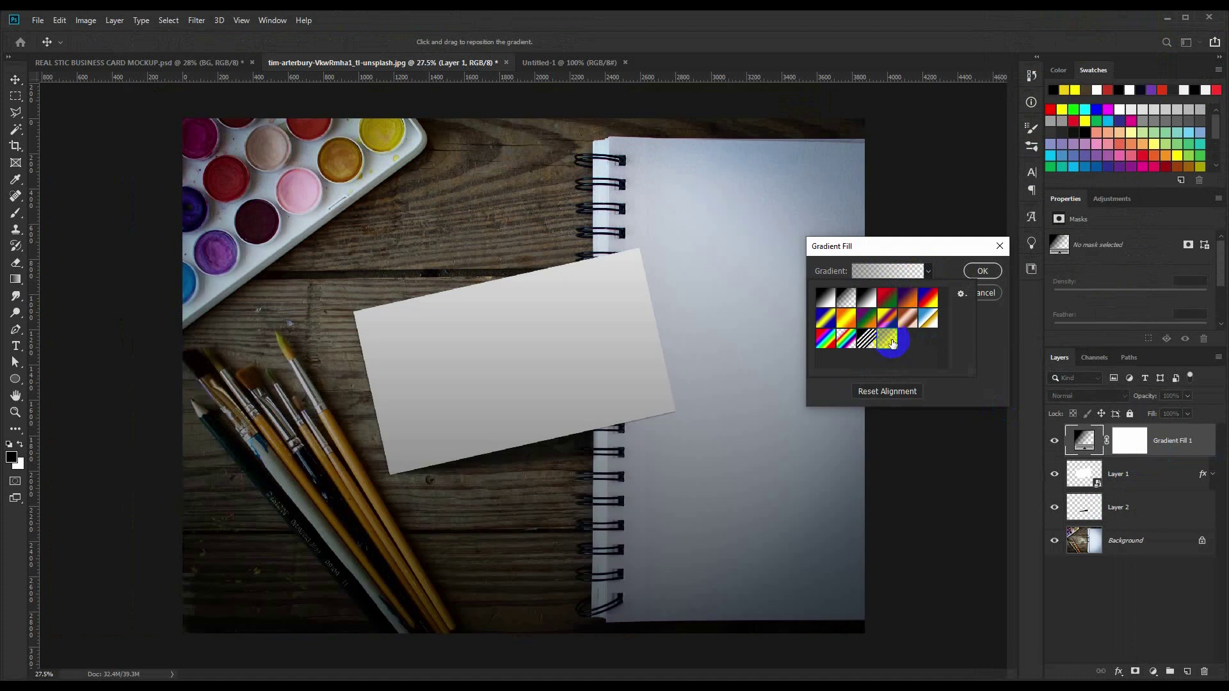
# - Make the gradient radial and reversed, centred on the card, at 0° angle and 220% scale
pyautogui.click(889, 250)
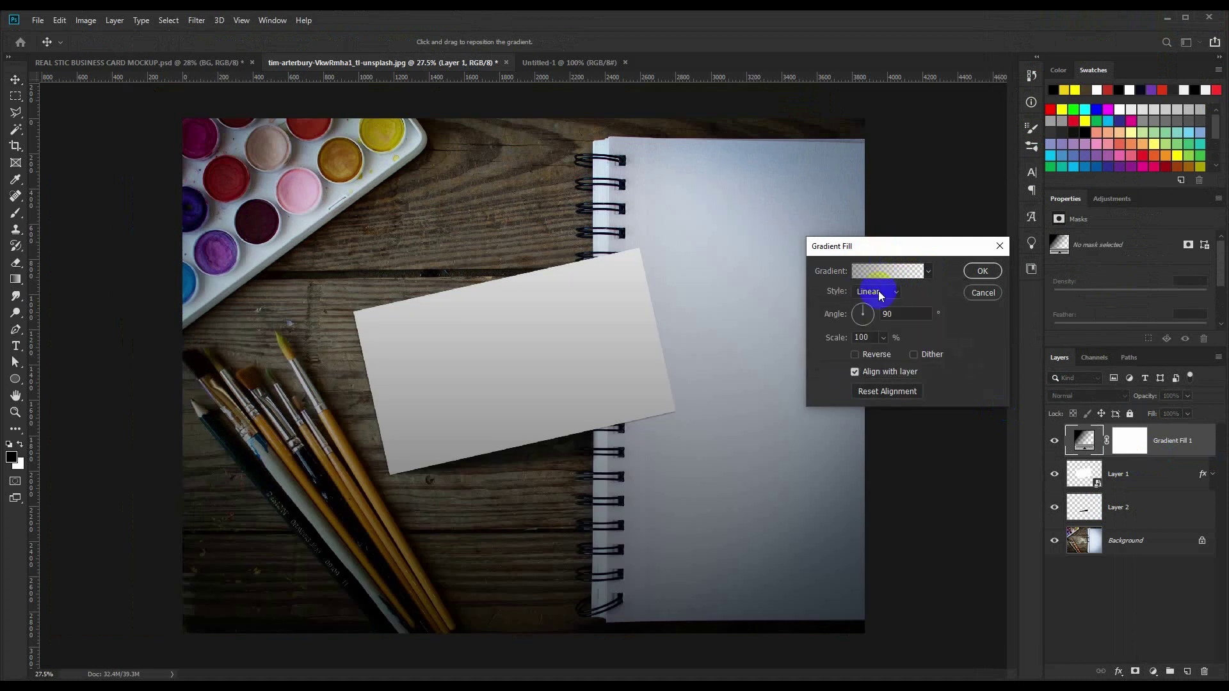
pyautogui.click(877, 292)
pyautogui.click(874, 314)
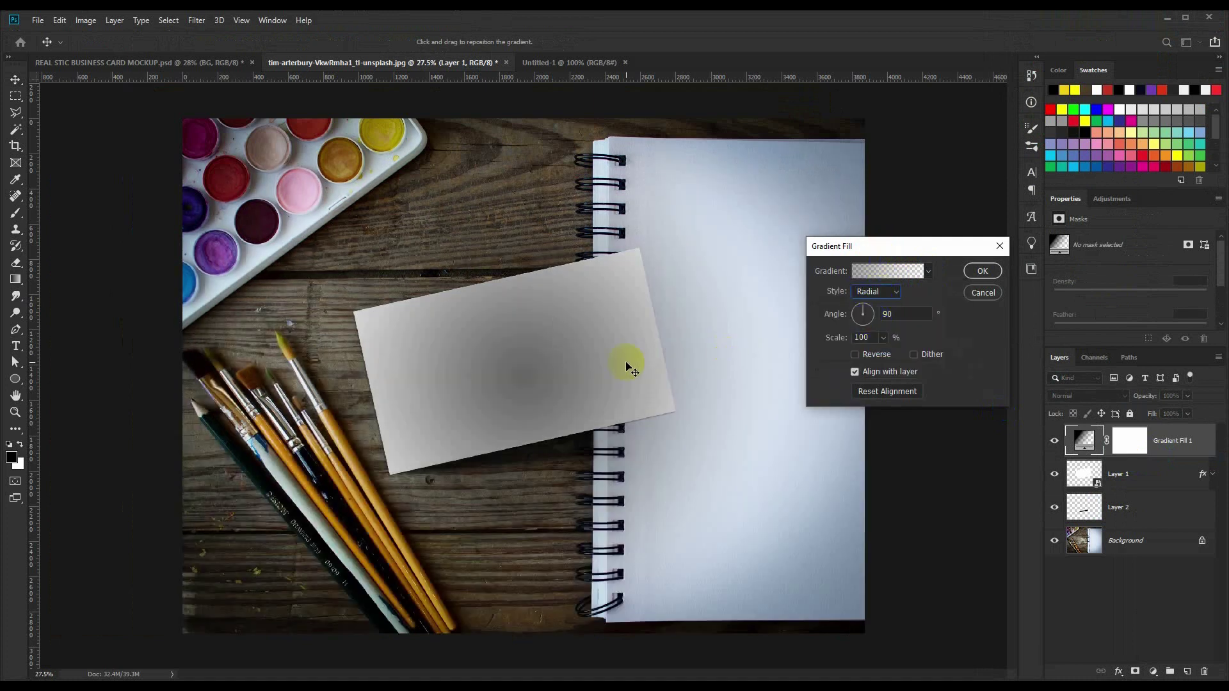
pyautogui.moveTo(578, 333); pyautogui.dragTo(535, 318)
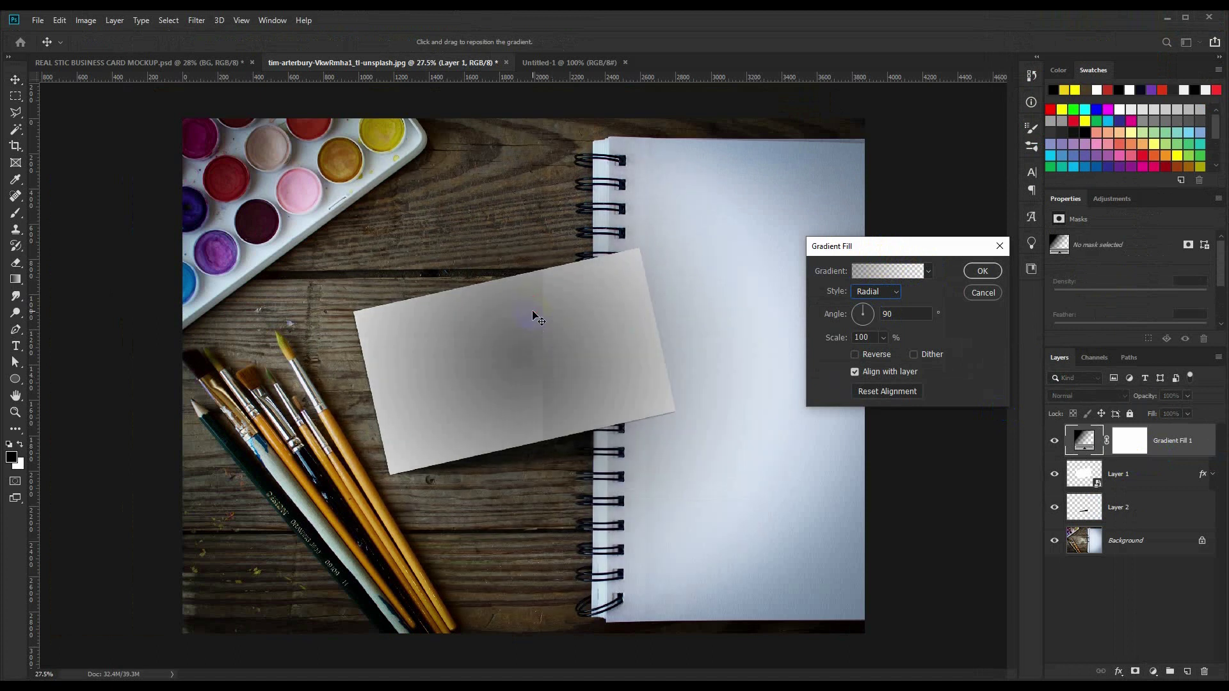
pyautogui.click(872, 356)
pyautogui.moveTo(566, 379)
pyautogui.mouseDown()
pyautogui.moveTo(592, 346)
pyautogui.moveTo(520, 346)
pyautogui.mouseUp()
pyautogui.doubleClick(896, 314)
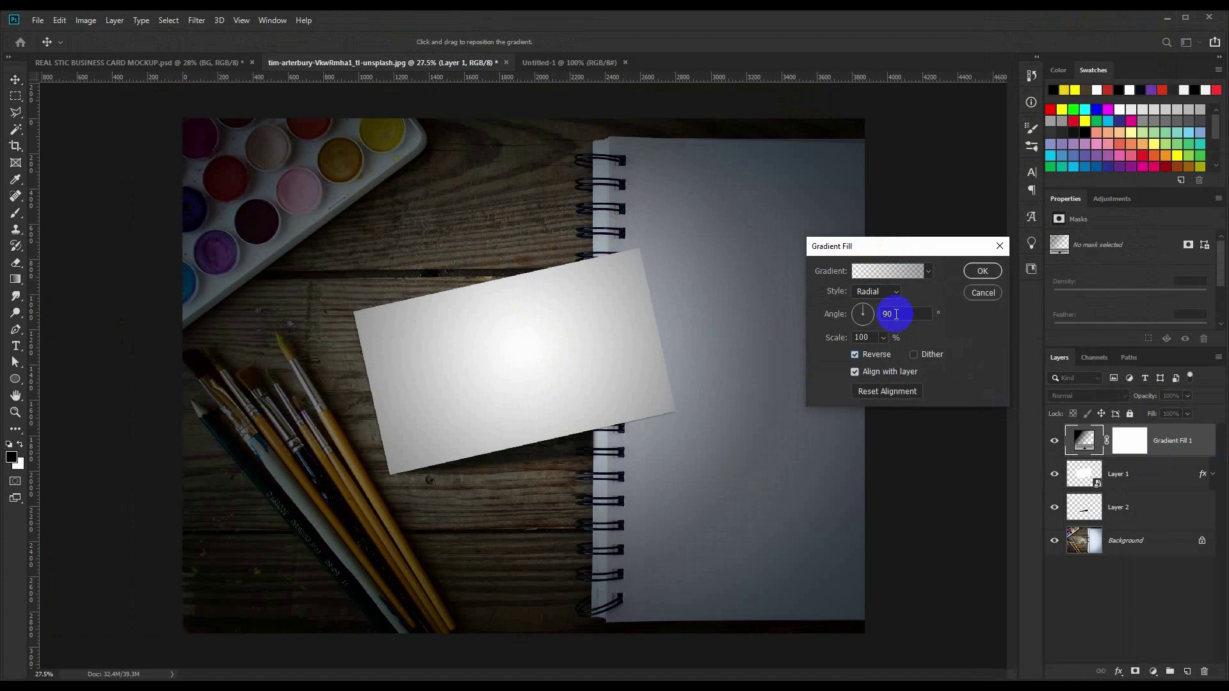
pyautogui.write('0')
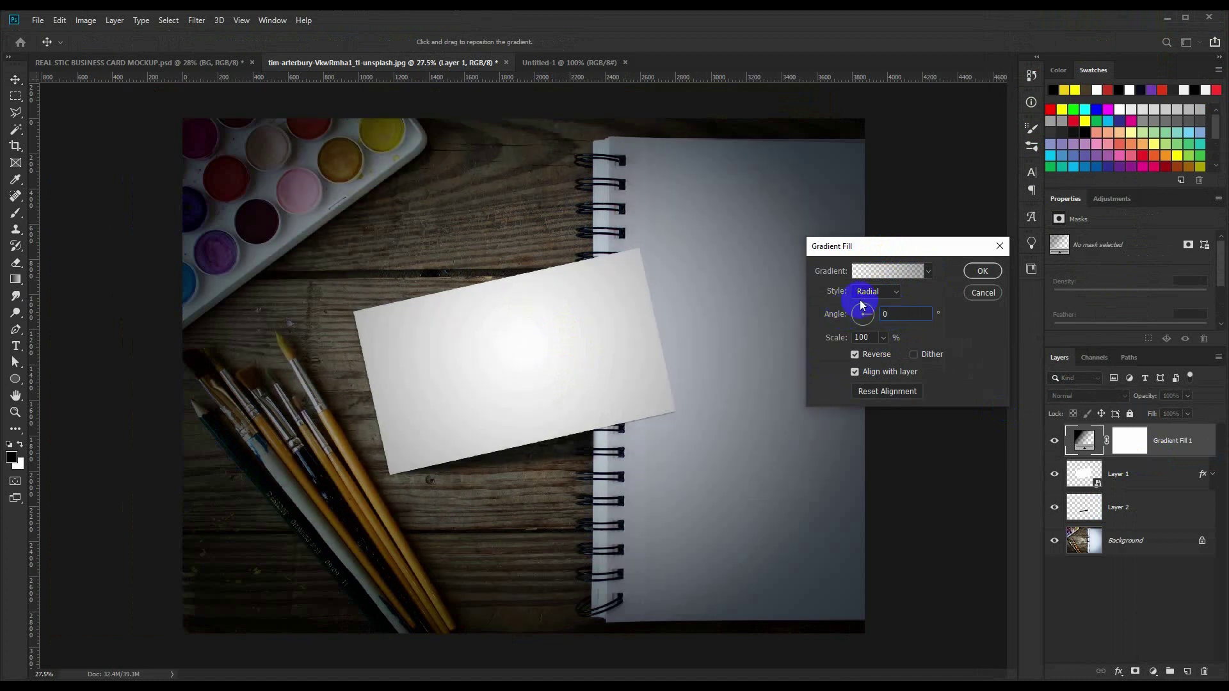
pyautogui.click(883, 339)
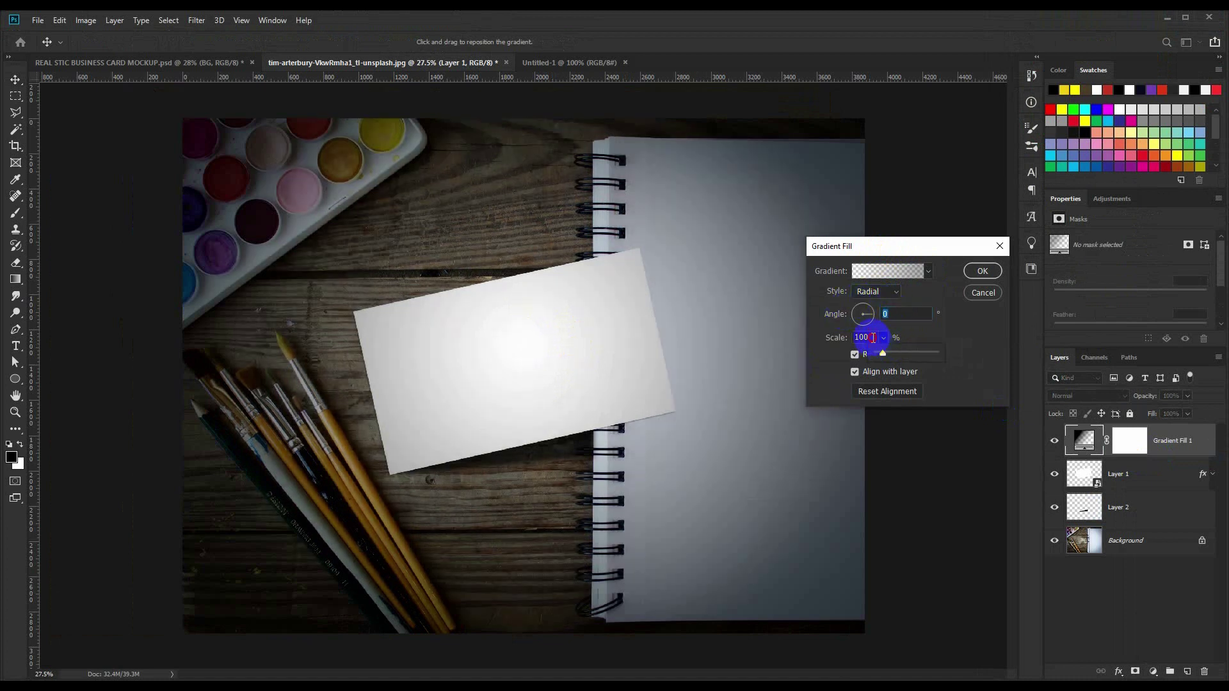
pyautogui.write('22')
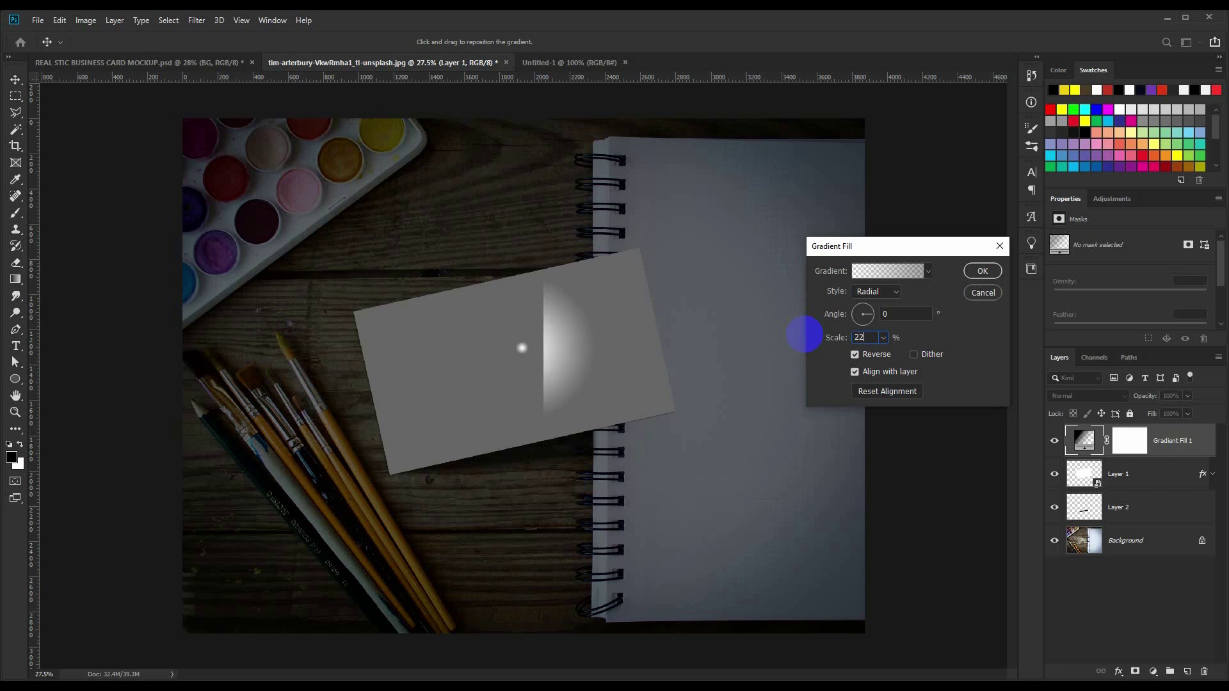
pyautogui.write('0')
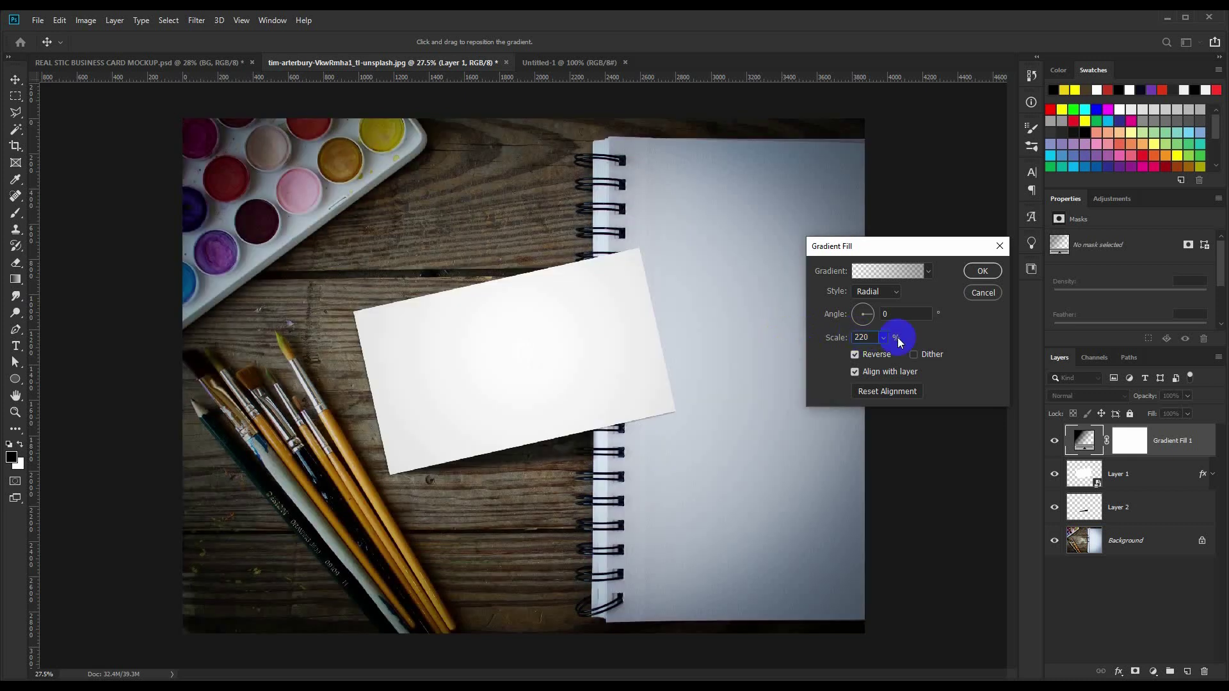
pyautogui.click(983, 278)
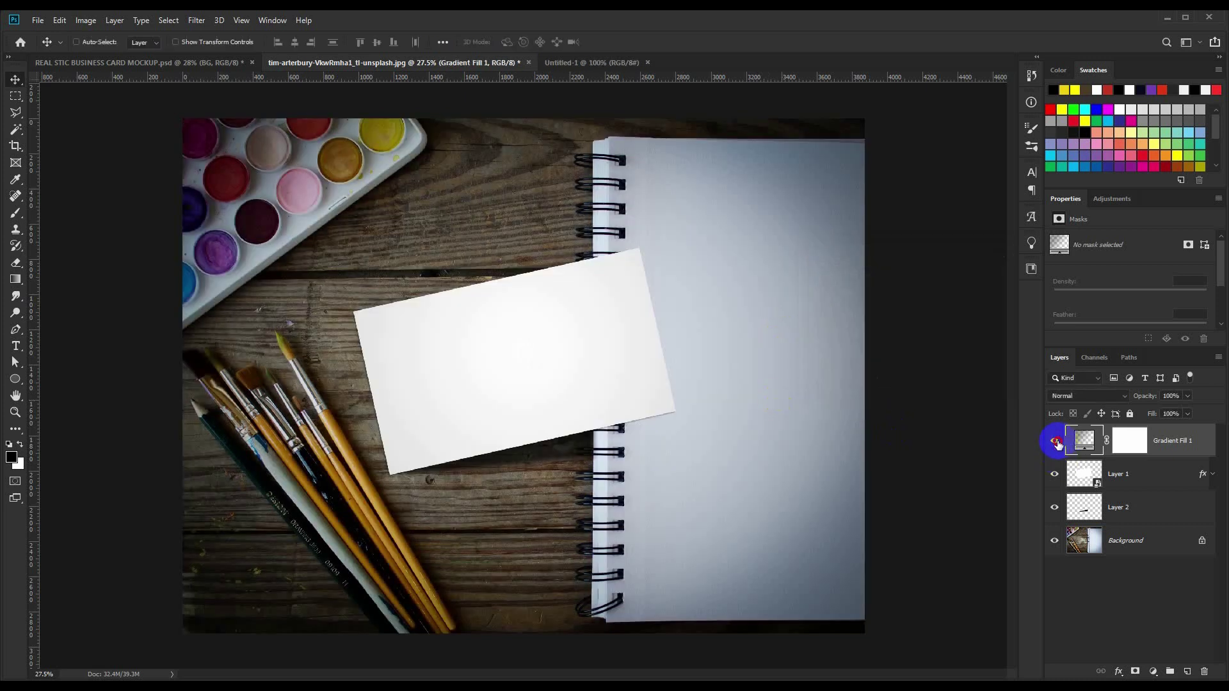
# - Compare the gradient shading on and off, then set Gradient Fill 1 to 60% opacity
pyautogui.click(1054, 441)
pyautogui.click(1176, 398)
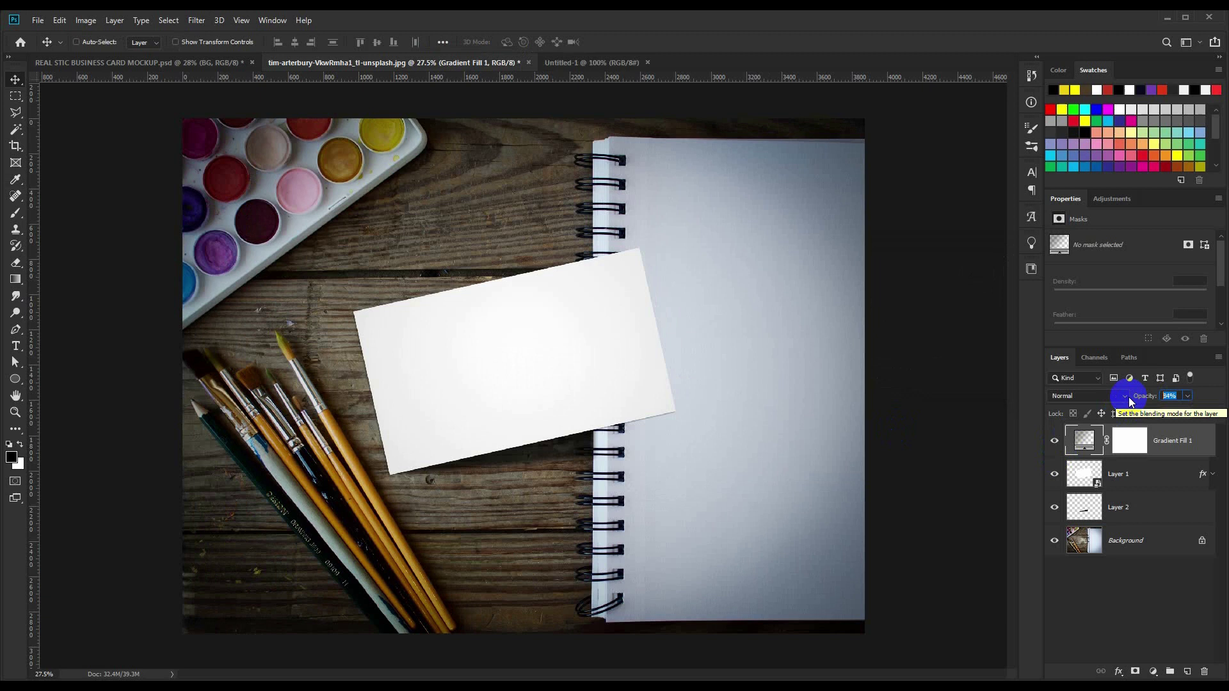
pyautogui.write('60')
pyautogui.click(945, 383)
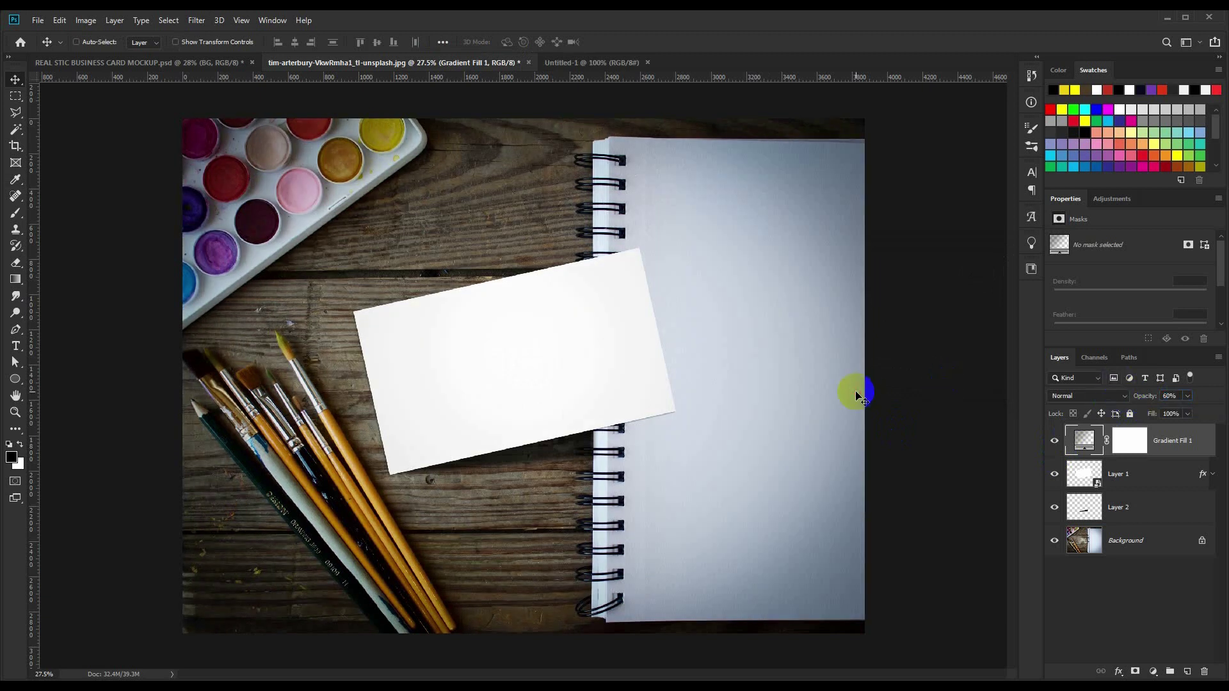
pyautogui.scroll(1, 684, 402)
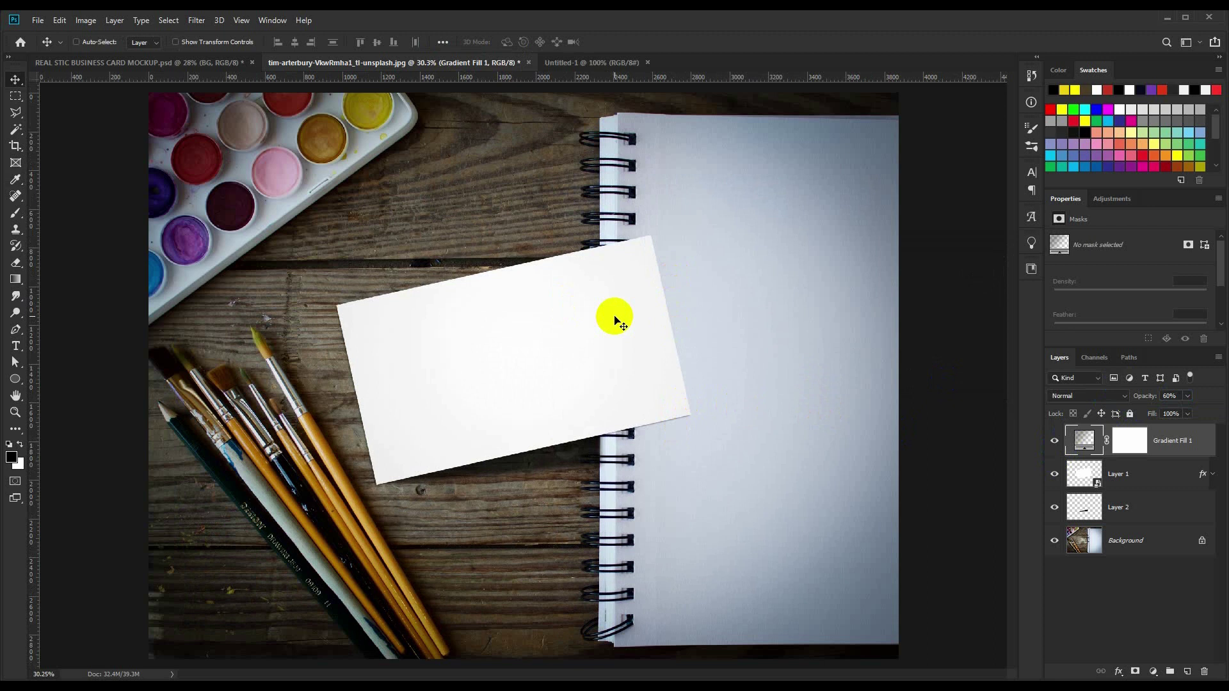
pyautogui.scroll(1, 616, 318)
pyautogui.scroll(-1, 616, 318)
pyautogui.scroll(1, 616, 318)
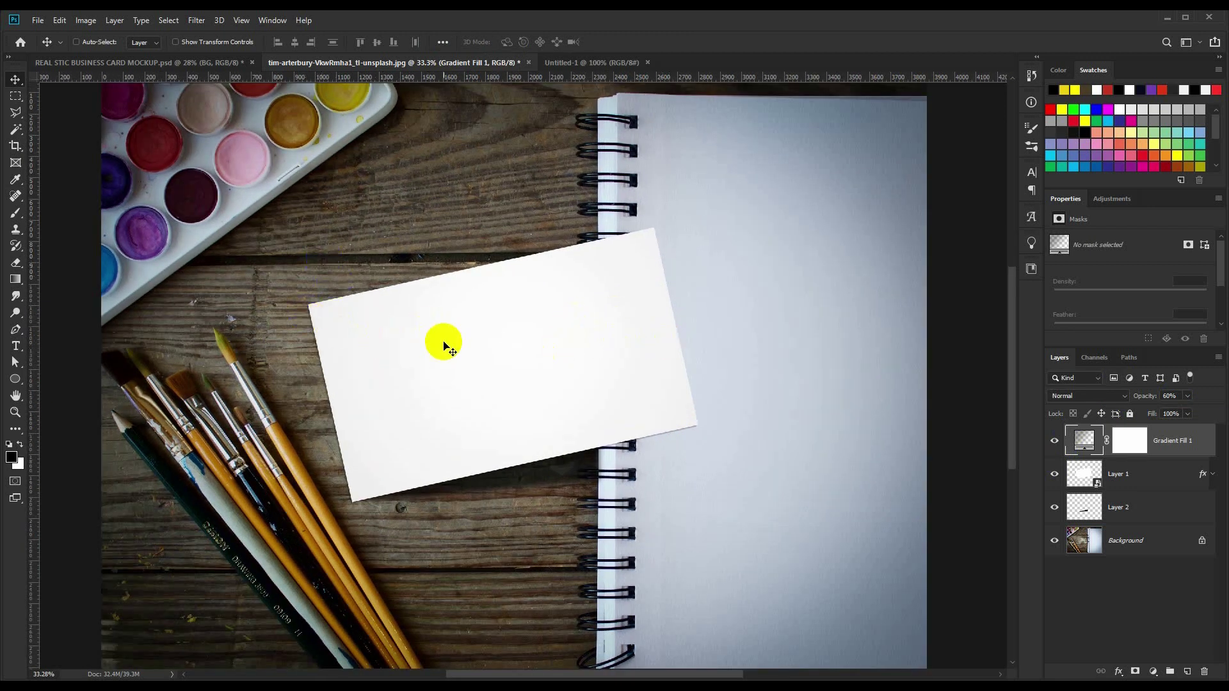
# - Add a new layer above Layer 1 and load the card's outline as a selection
pyautogui.click(1128, 483)
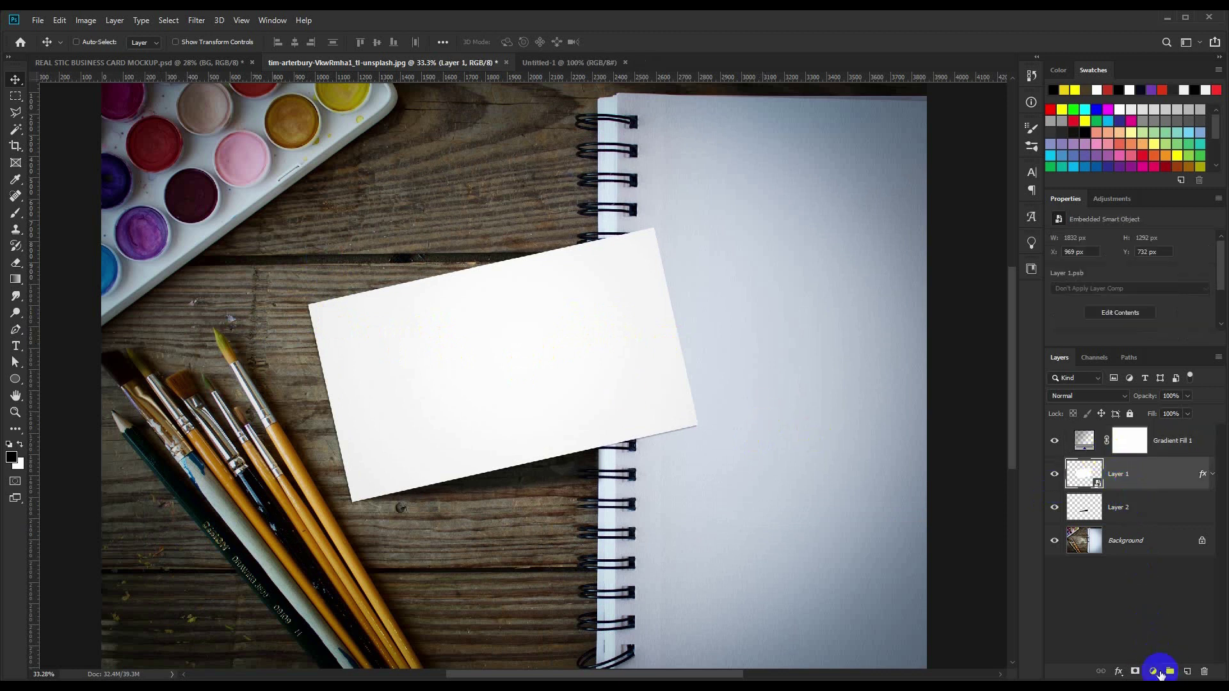
pyautogui.click(1186, 672)
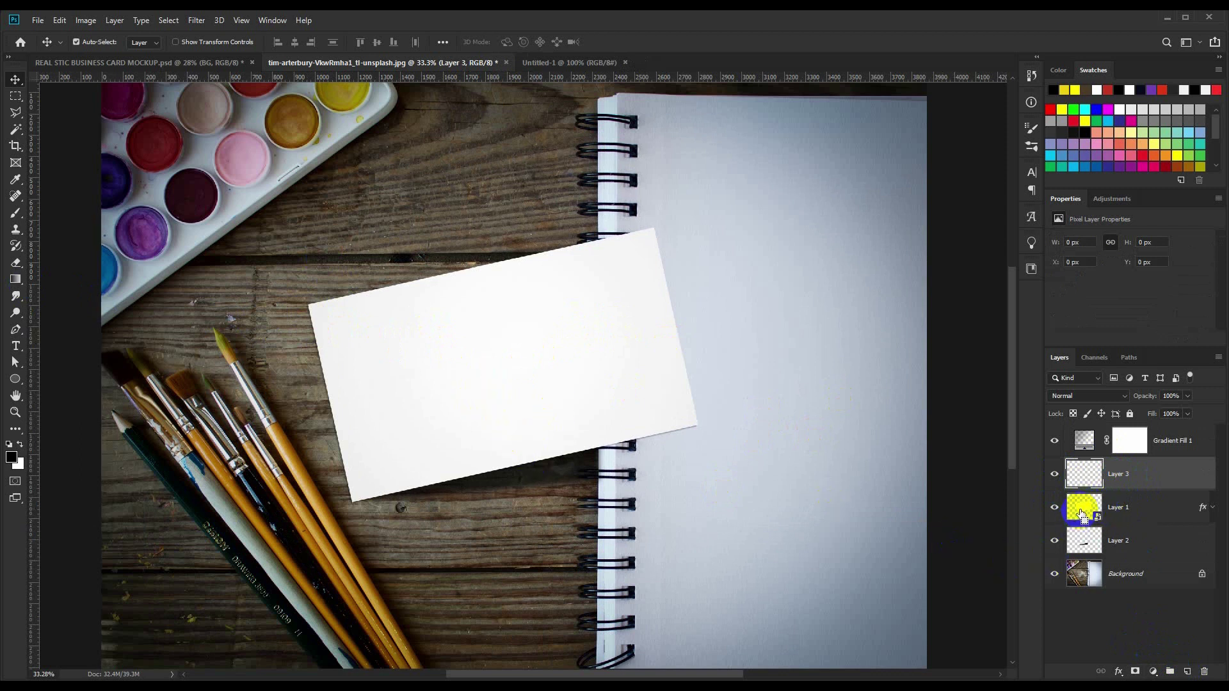
pyautogui.keyDown('ctrl'); pyautogui.click(1082, 512); pyautogui.keyUp('ctrl')
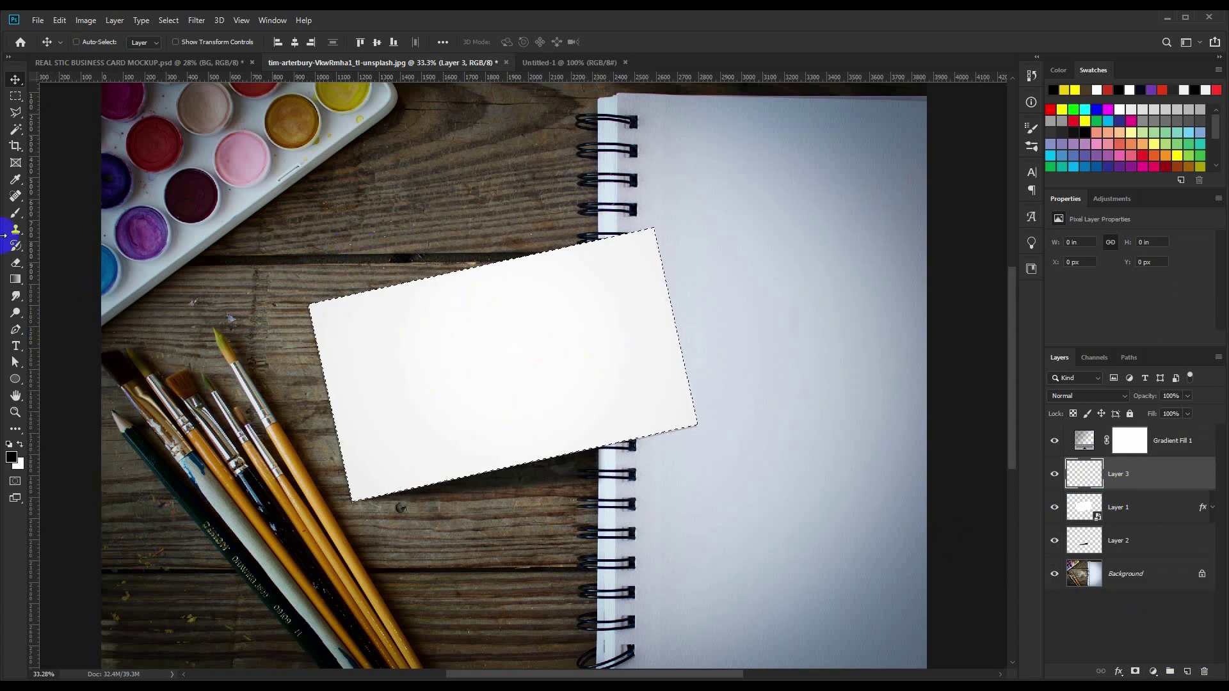
# - Paint faint dark shading on the card's left side with a large Soft Round brush
pyautogui.click(15, 213)
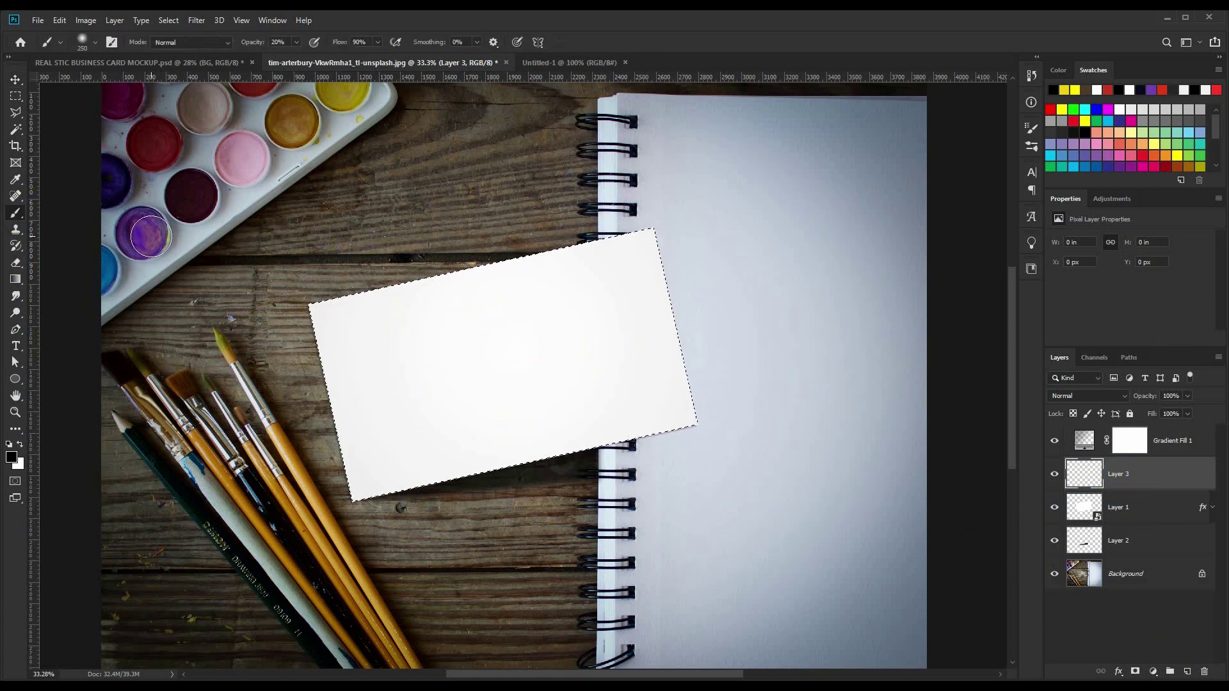
pyautogui.rightClick(370, 211)
pyautogui.moveTo(487, 241); pyautogui.dragTo(506, 248)
pyautogui.click(451, 328)
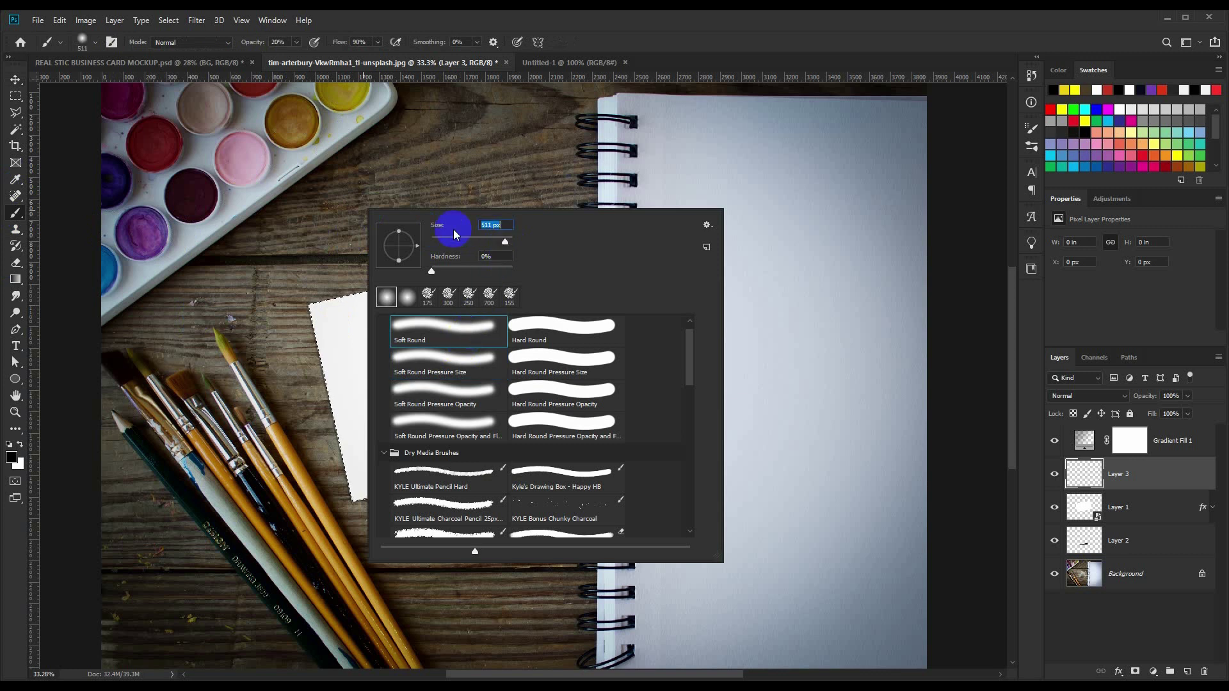
pyautogui.click(675, 36)
pyautogui.press(']')
pyautogui.press(']')
pyautogui.press(']')
pyautogui.press(']')
pyautogui.press(']')
pyautogui.press(']')
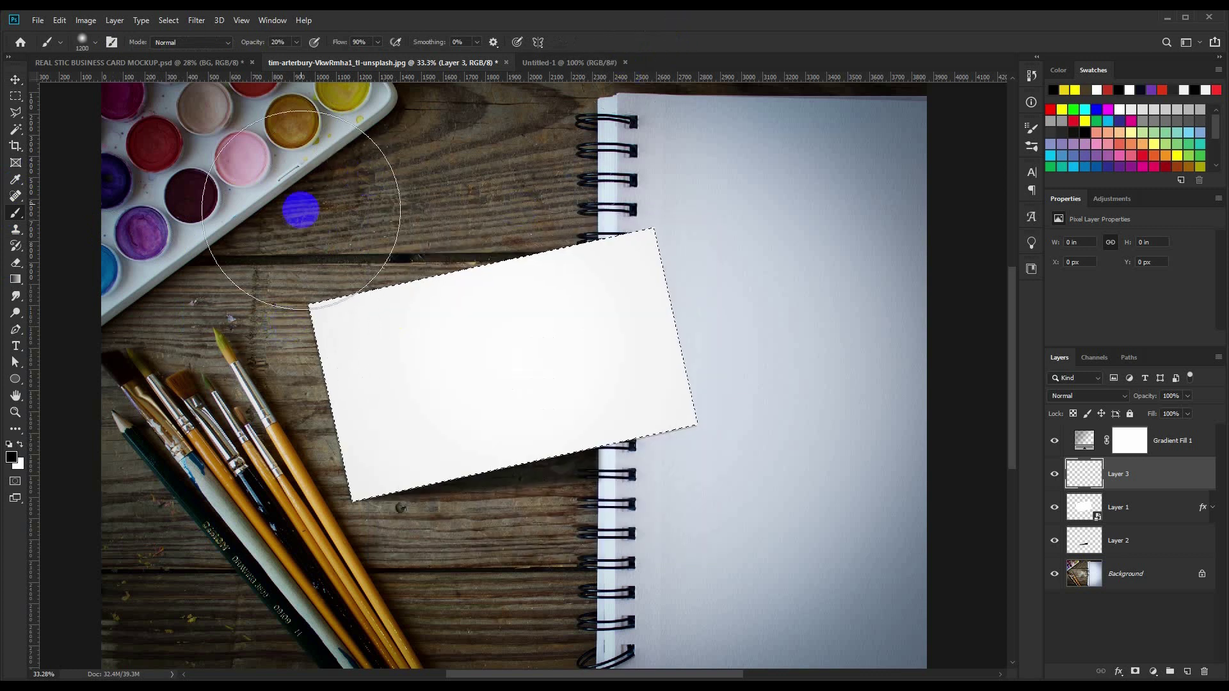
pyautogui.hotkey('ctrl', 'd')
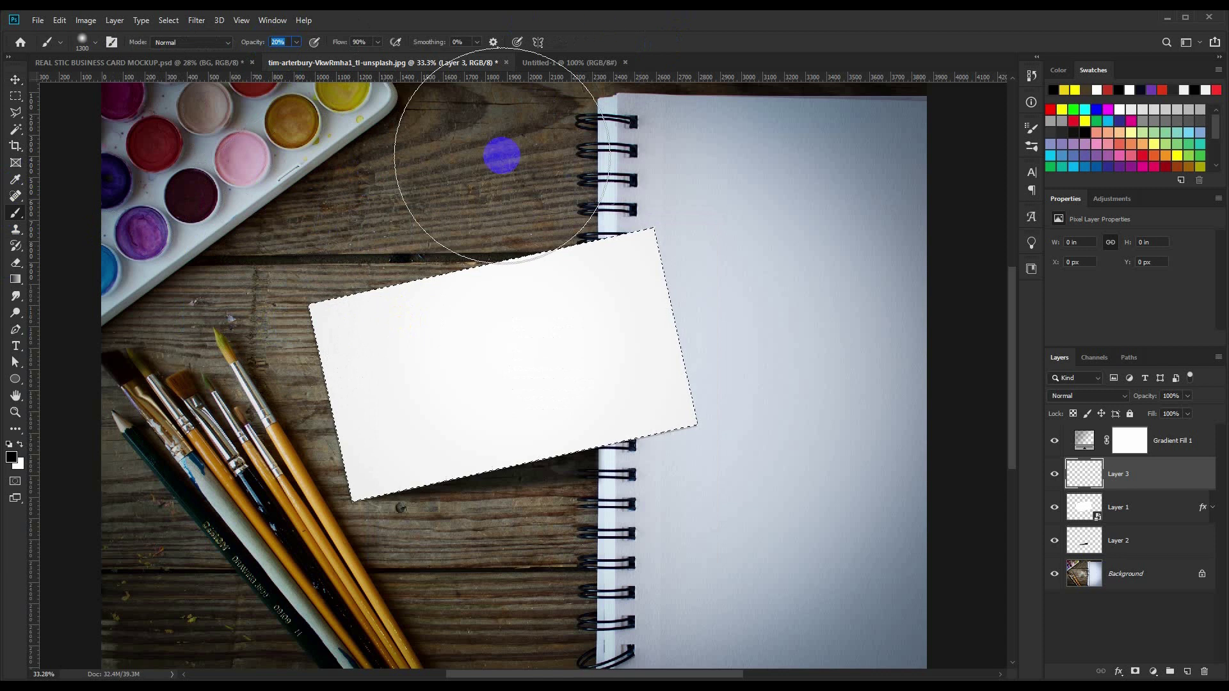
pyautogui.moveTo(331, 268)
pyautogui.mouseDown()
pyautogui.moveTo(291, 324)
pyautogui.moveTo(271, 494)
pyautogui.moveTo(223, 598)
pyautogui.moveTo(348, 198)
pyautogui.moveTo(480, 115)
pyautogui.moveTo(579, 620)
pyautogui.moveTo(157, 637)
pyautogui.moveTo(266, 390)
pyautogui.mouseUp()
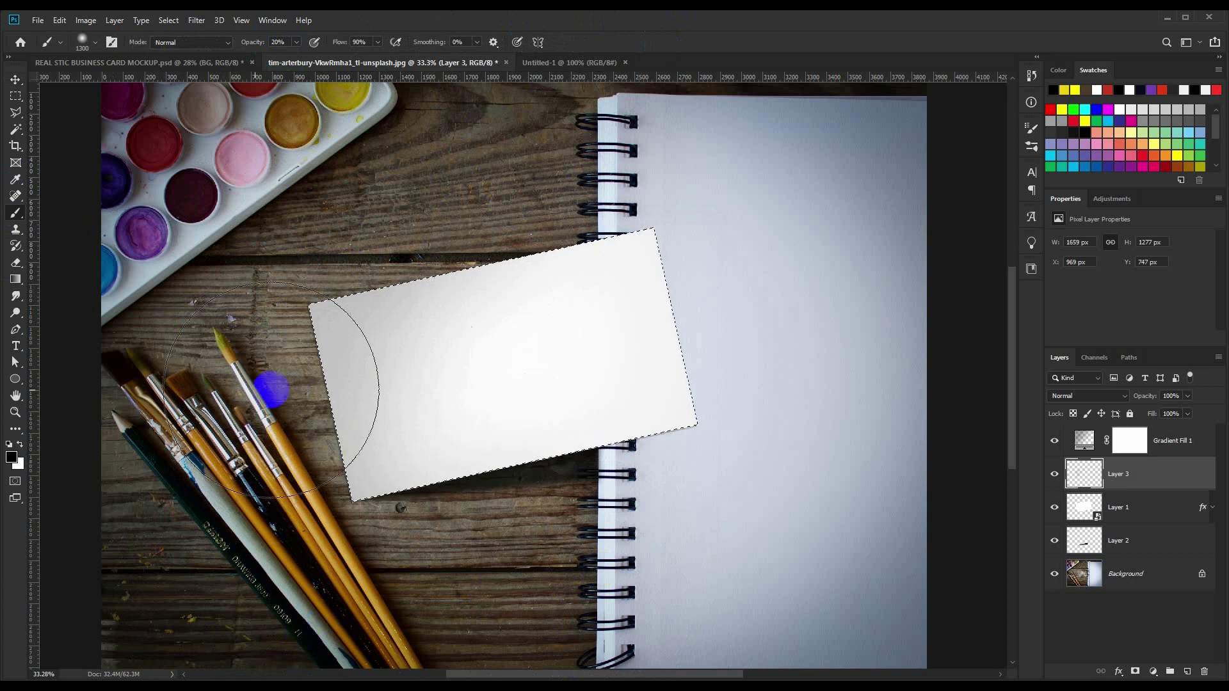
# - Drop the selection and lower Layer 3's shading to 30% opacity
pyautogui.click(15, 79)
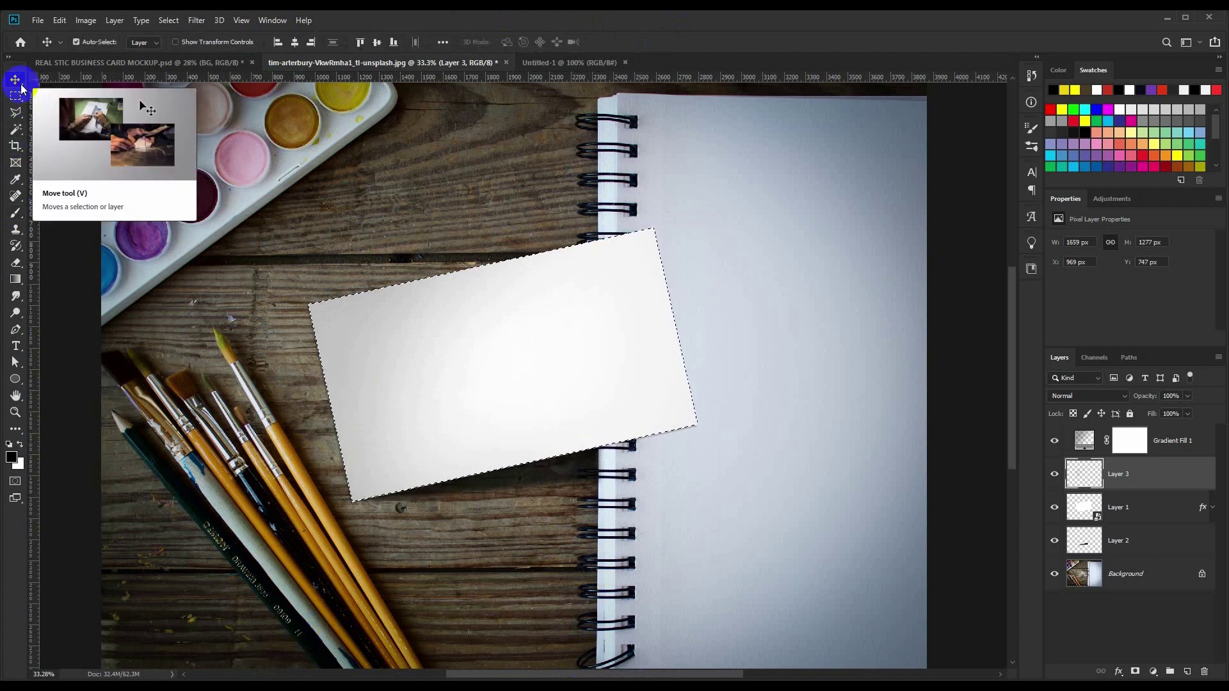
pyautogui.hotkey('ctrl', 'd')
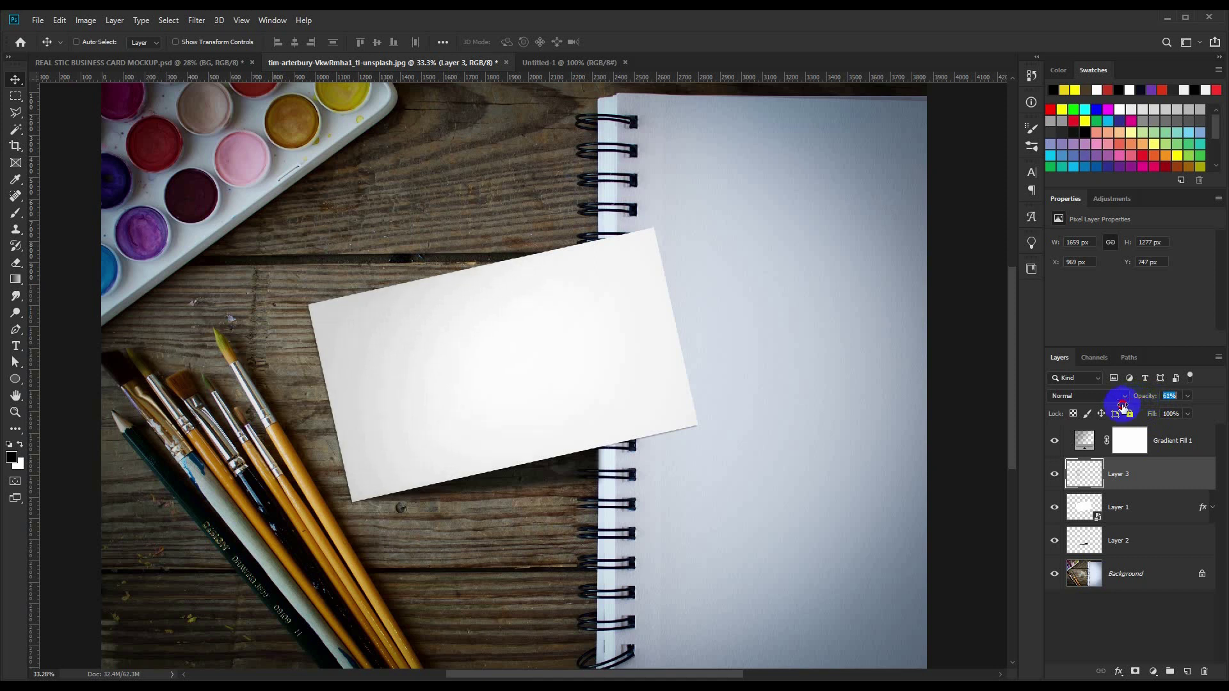
pyautogui.write('67')
pyautogui.click(466, 266)
pyautogui.click(1081, 481)
pyautogui.click(1057, 477)
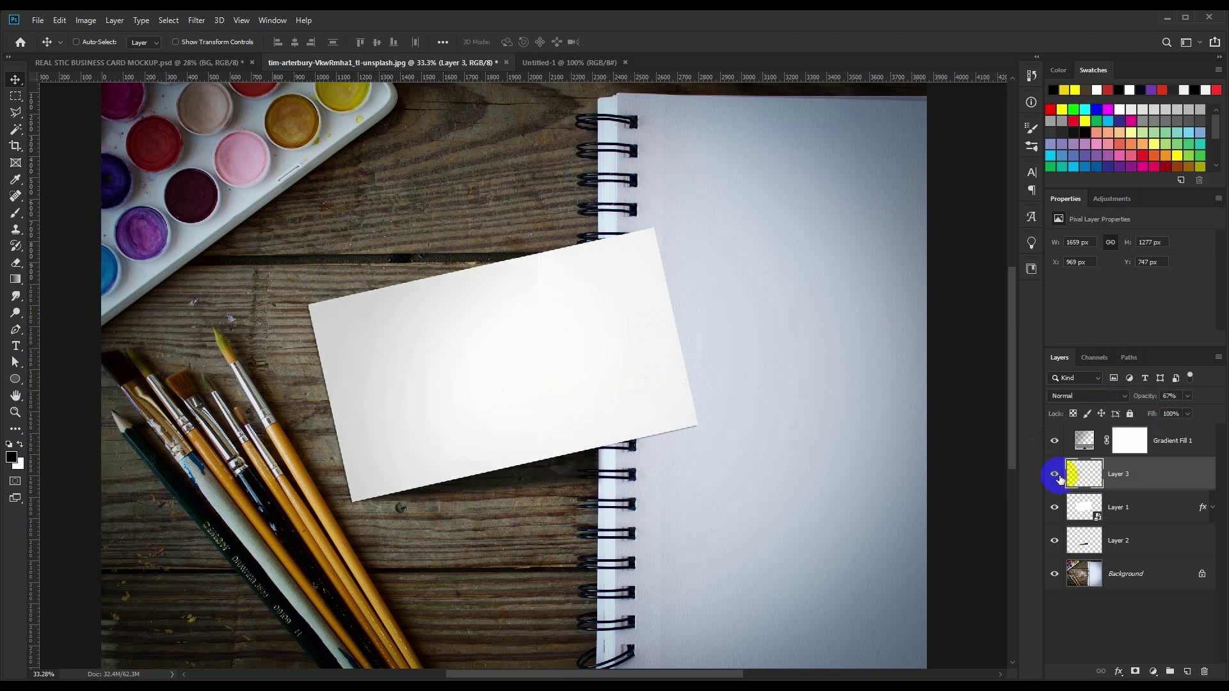
pyautogui.click(1160, 405)
pyautogui.write('30')
pyautogui.press('Return')
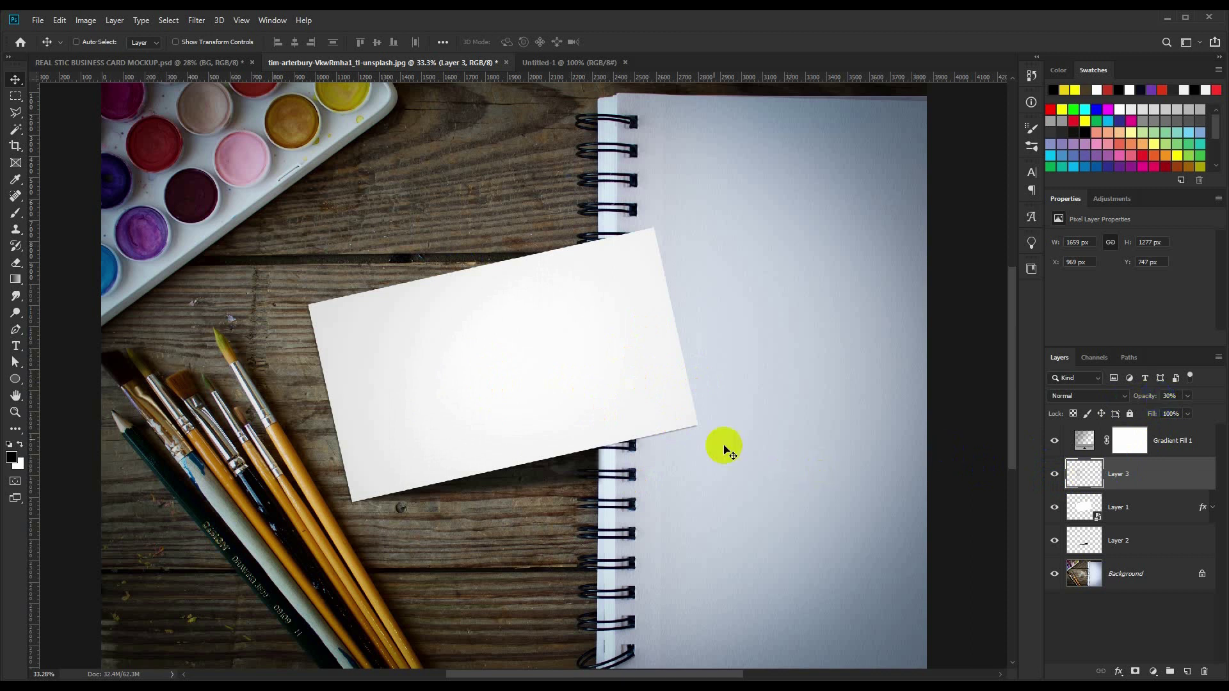
# - Zoom in on the card's lower corner where it overhangs the notebook spiral
pyautogui.scroll(-1, 724, 444)
pyautogui.scroll(1, 693, 398)
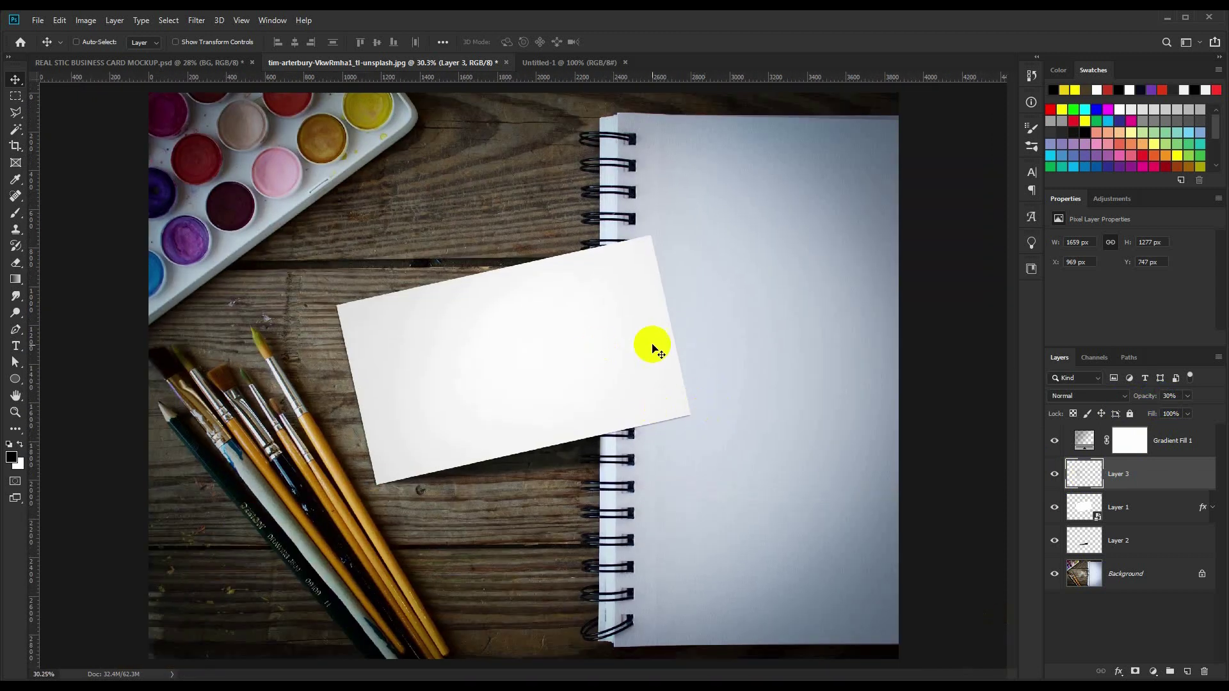
pyautogui.scroll(1, 694, 402)
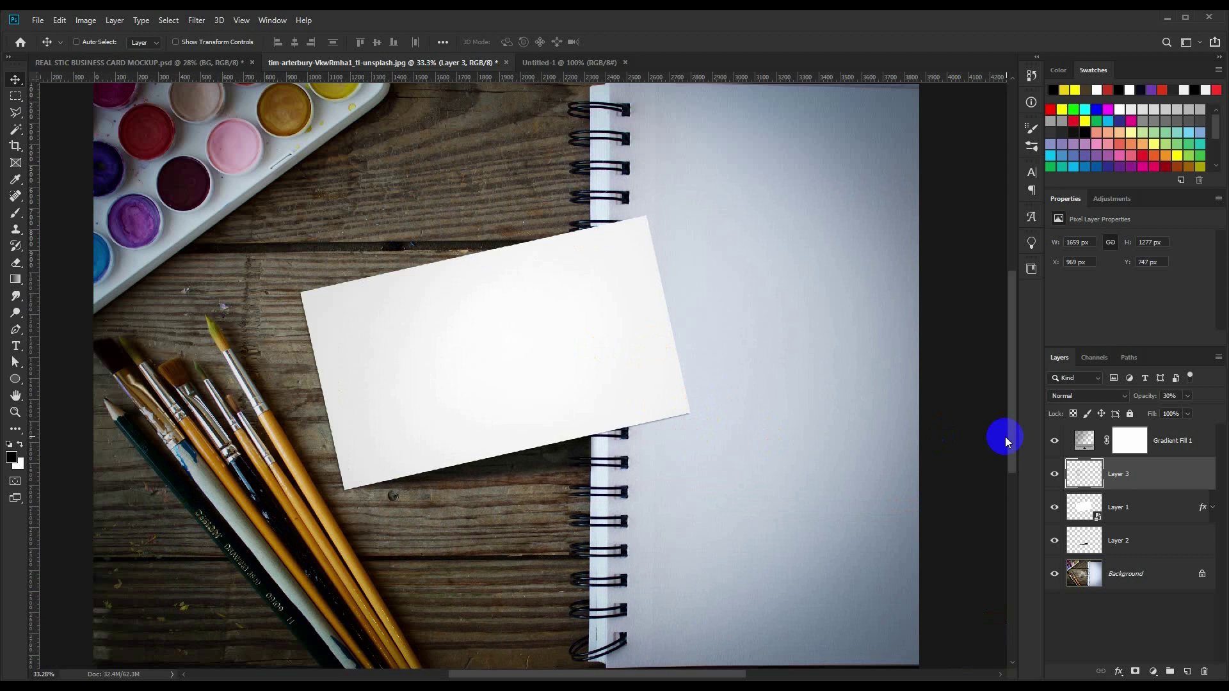
pyautogui.scroll(2, 862, 455)
pyautogui.scroll(1, 861, 455)
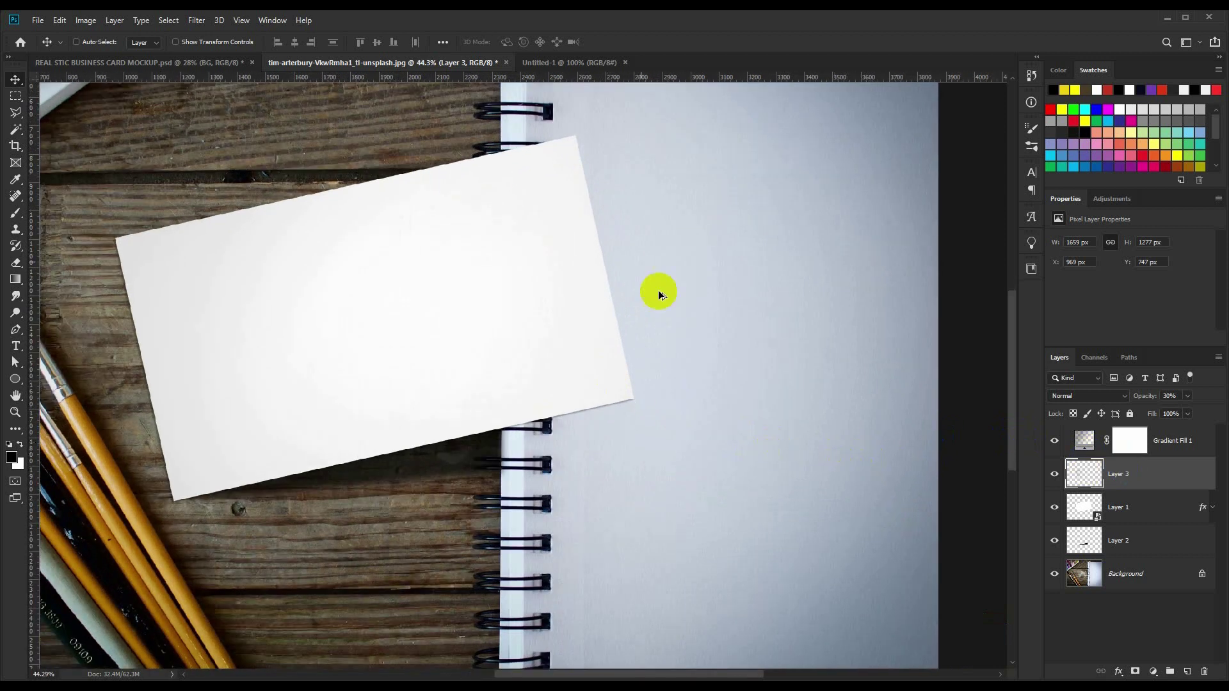
pyautogui.scroll(2, 614, 205)
pyautogui.scroll(3, 575, 141)
pyautogui.scroll(-1, 576, 486)
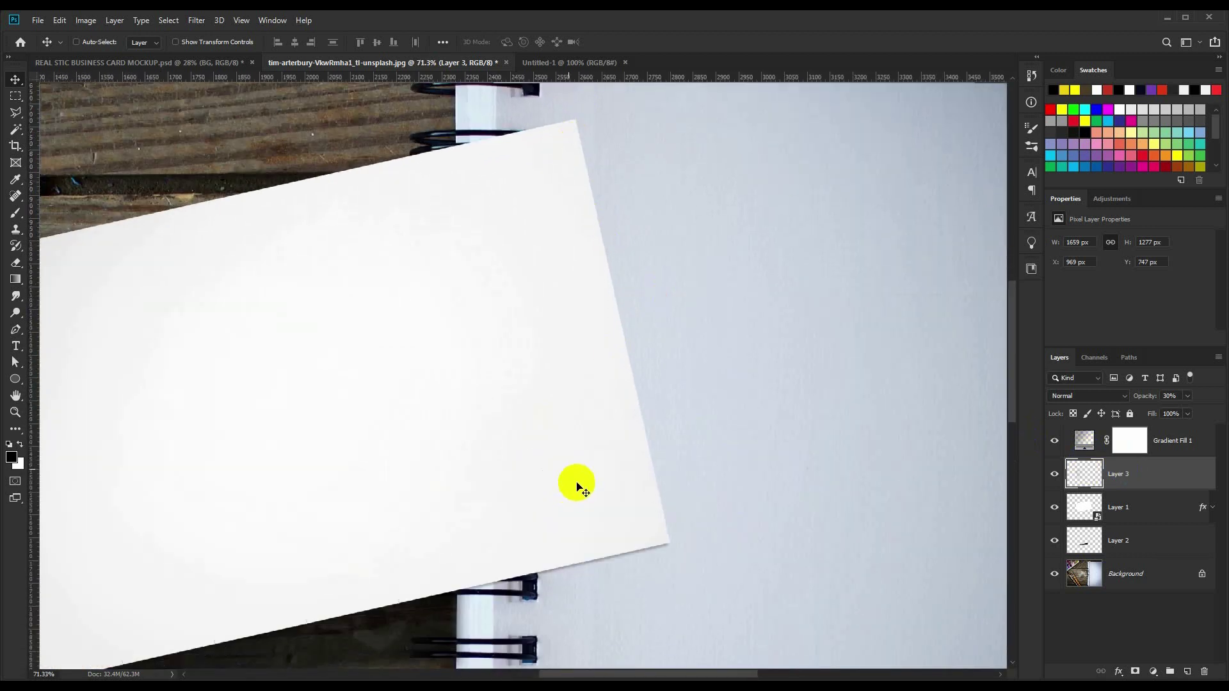
pyautogui.scroll(-1, 596, 505)
# - On Layer 2, outline a thin wedge beneath the card's edge with the Polygonal Lasso
pyautogui.moveTo(668, 525); pyautogui.dragTo(678, 351)
pyautogui.hotkey('ctrl', 'r')
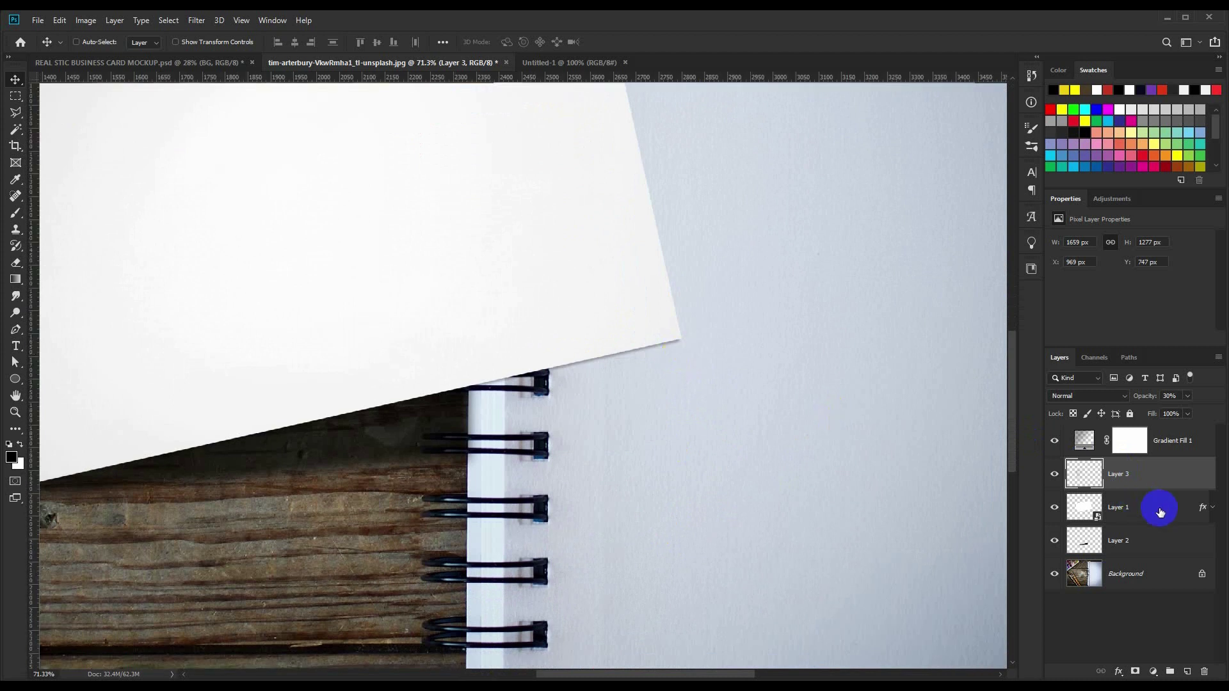
pyautogui.click(1124, 540)
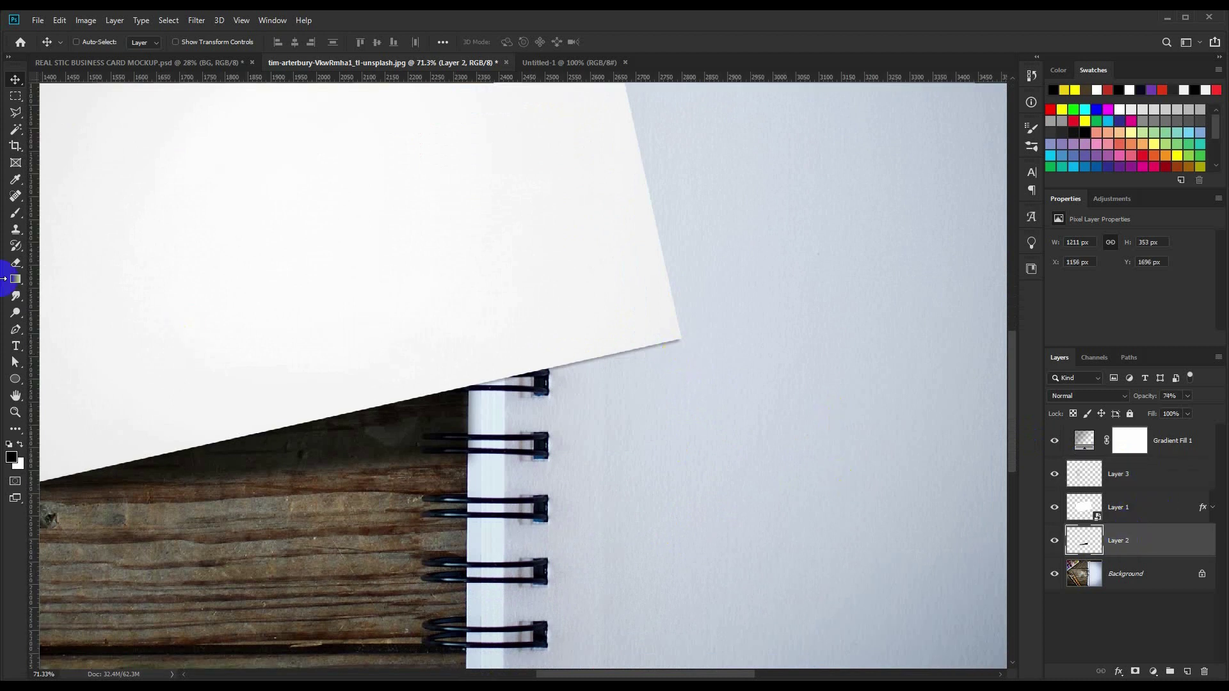
pyautogui.click(16, 112)
pyautogui.click(504, 376)
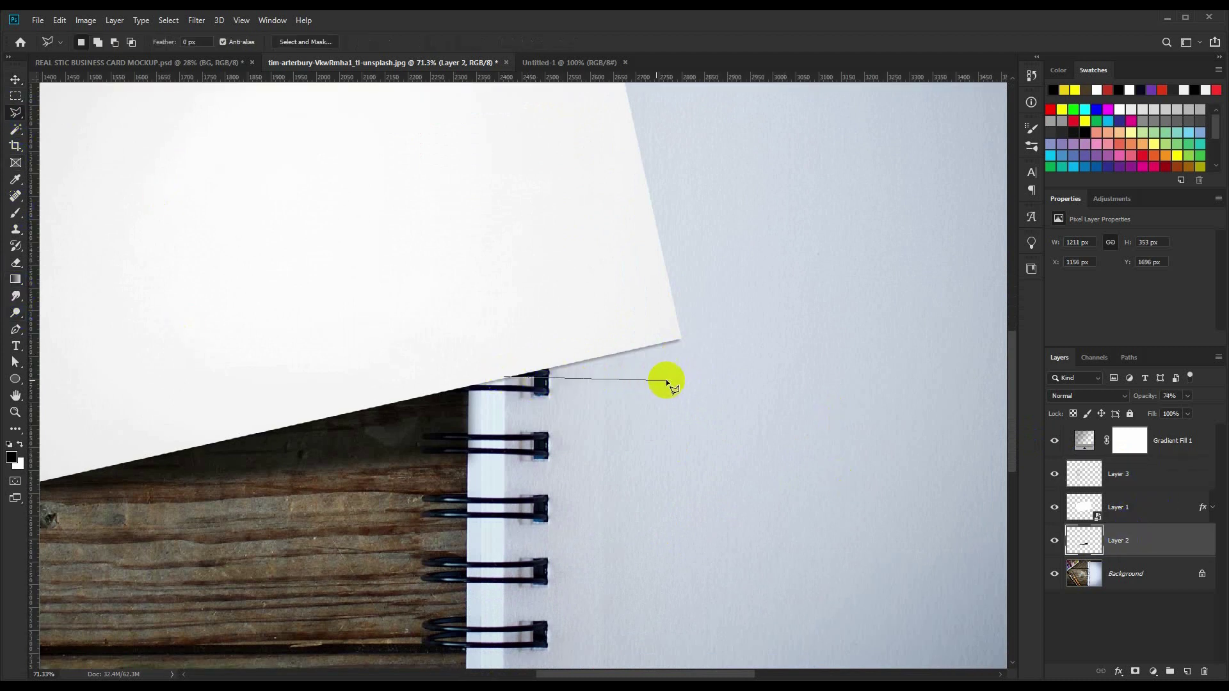
pyautogui.click(670, 376)
pyautogui.click(679, 335)
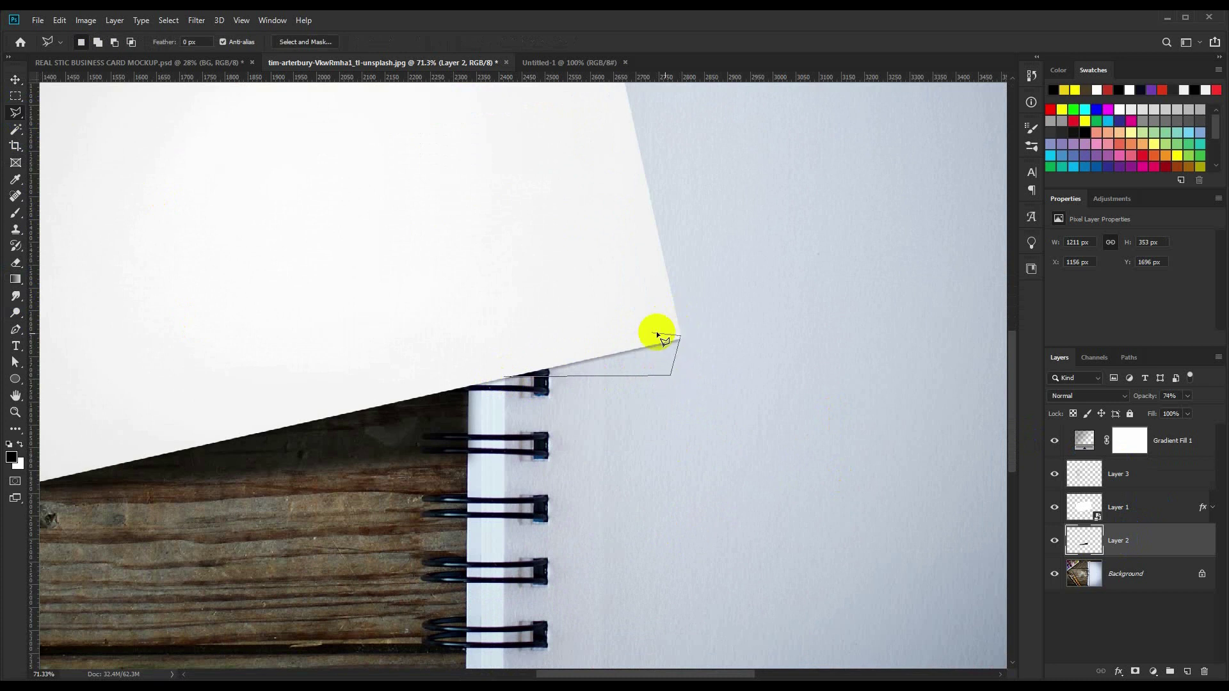
pyautogui.click(505, 375)
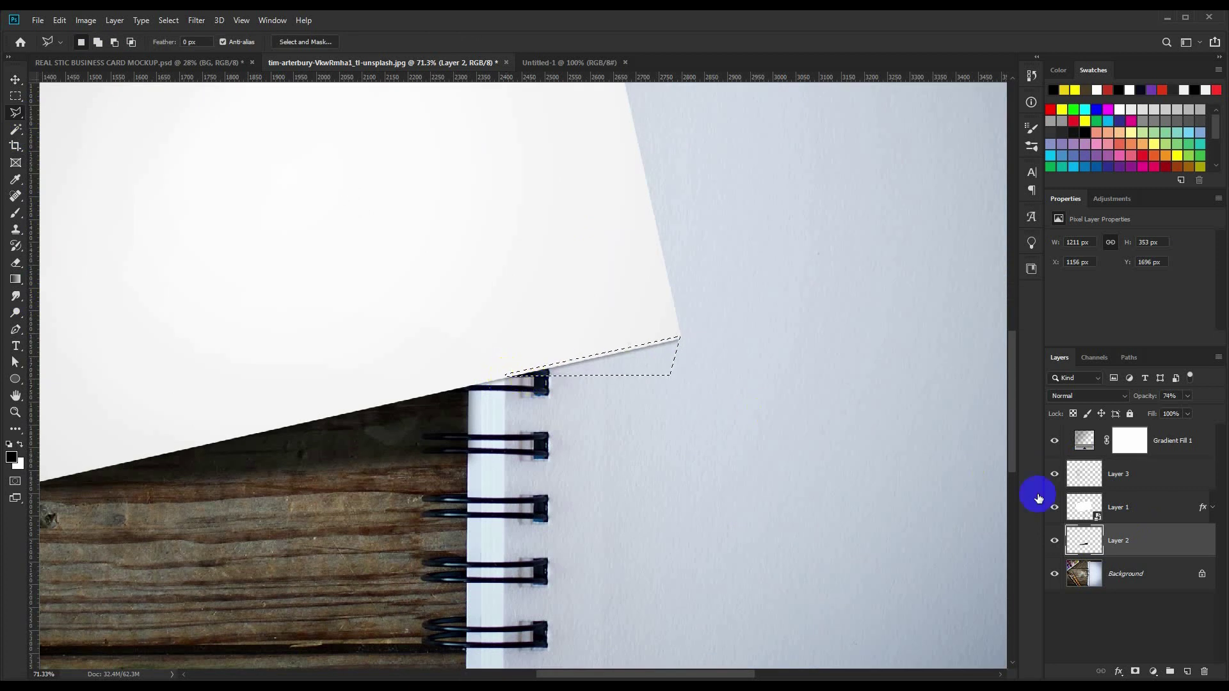
# - Fill the wedge with black on a new layer and clear the selection
pyautogui.click(1187, 671)
pyautogui.hotkey('alt', 'BackSpace')
pyautogui.hotkey('ctrl', 'd')
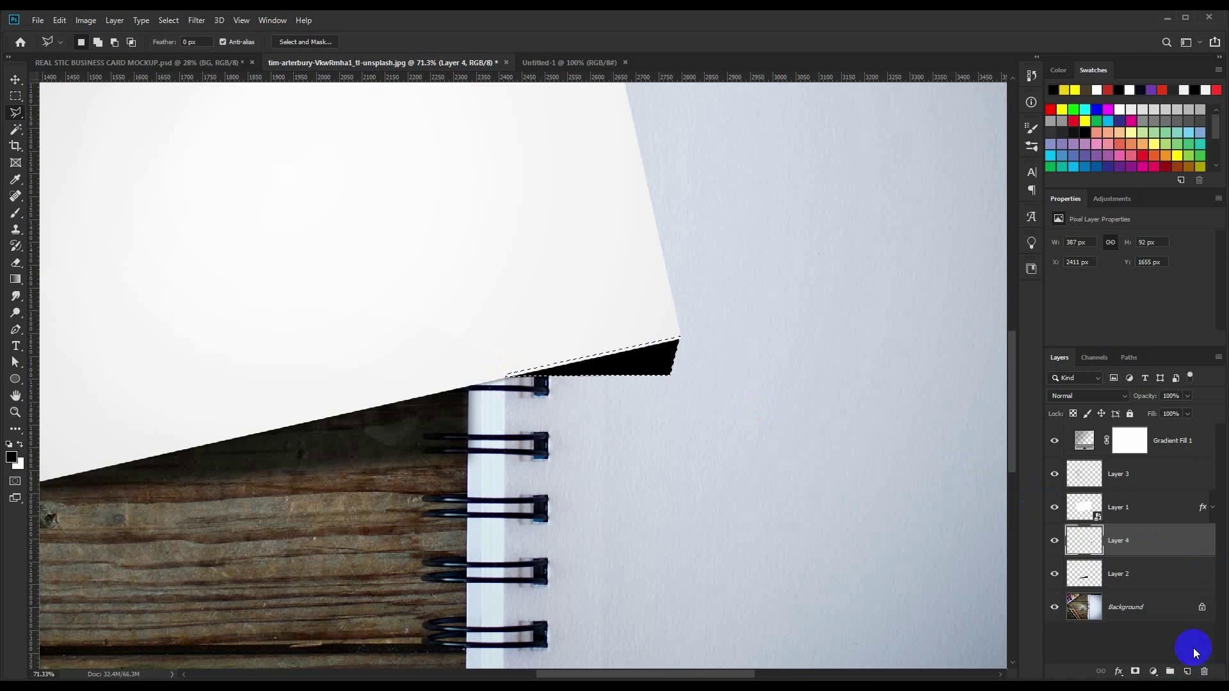
pyautogui.click(15, 79)
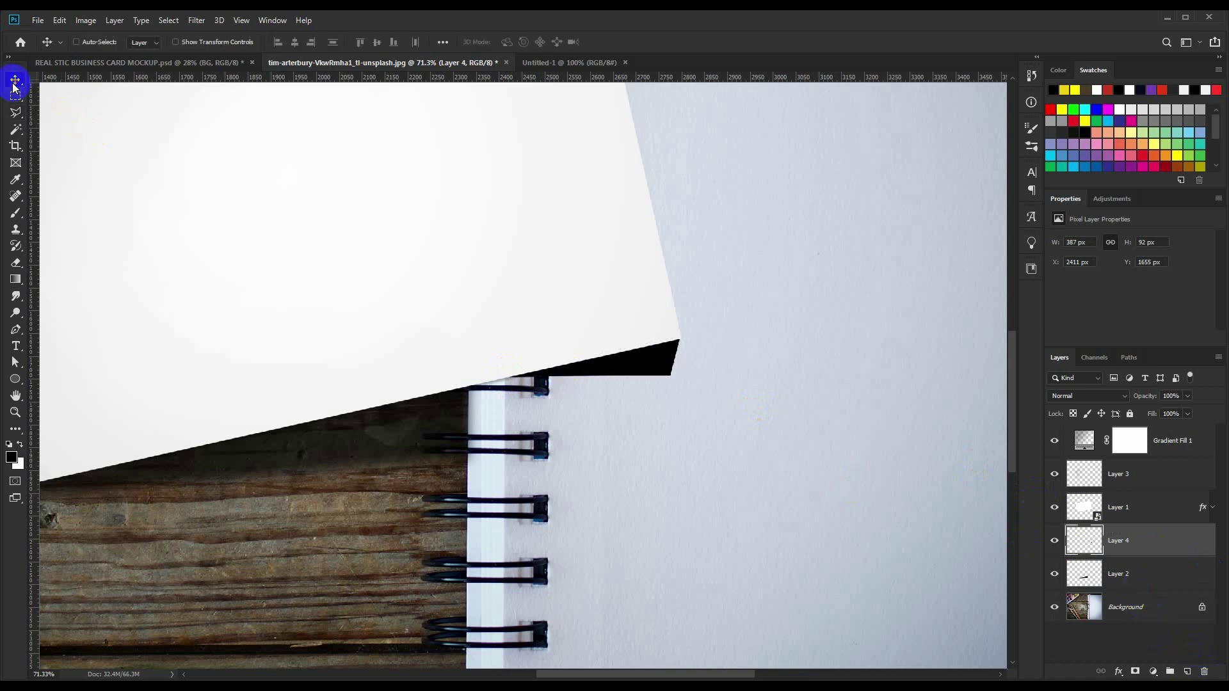
pyautogui.click(196, 20)
pyautogui.moveTo(204, 165)
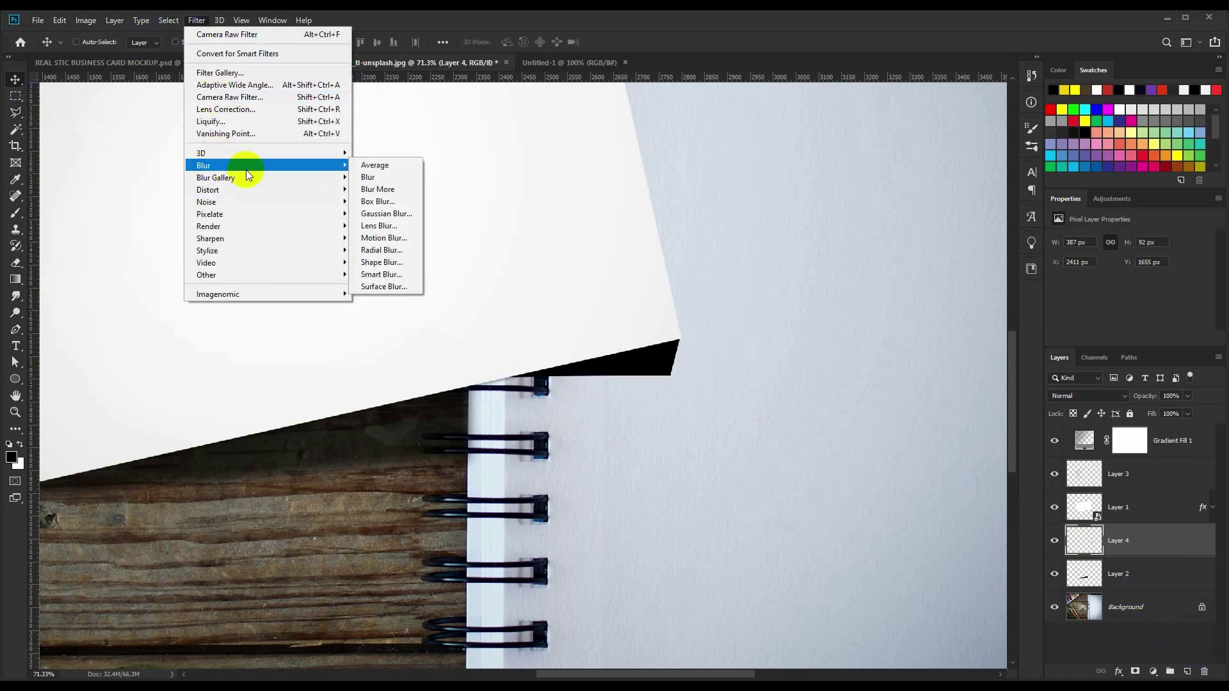
# - Apply a 12 px Gaussian Blur to the shadow and rotate it along the card's edge
pyautogui.click(377, 202)
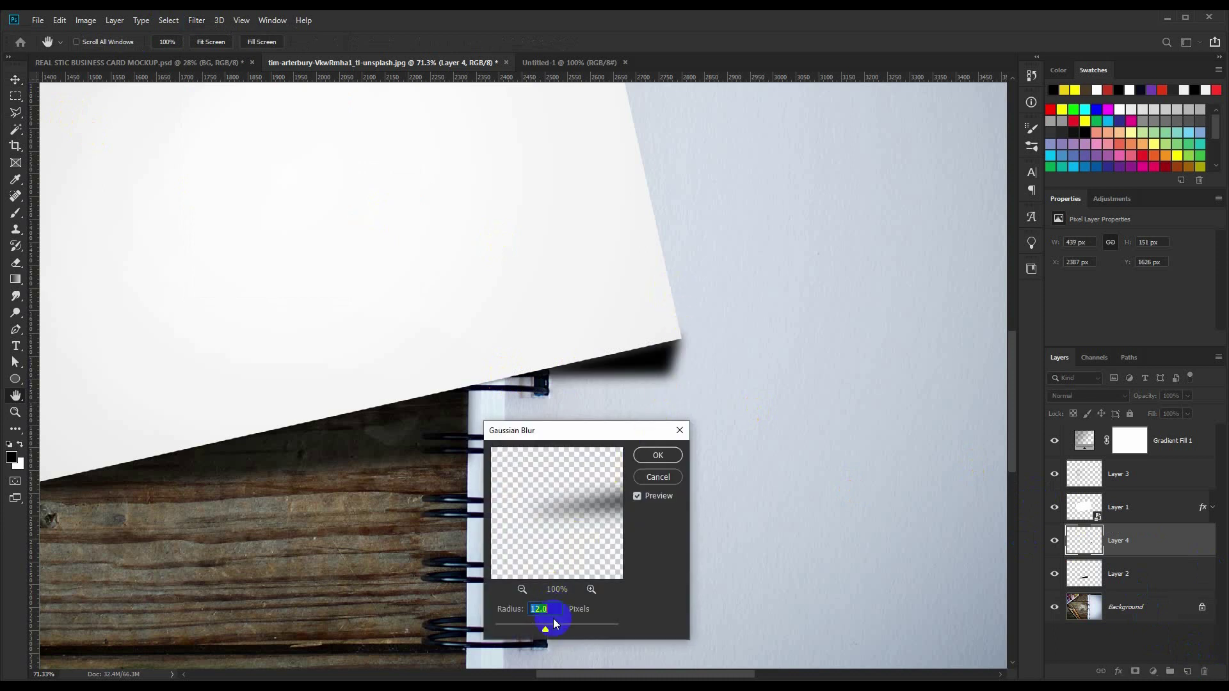
pyautogui.click(651, 476)
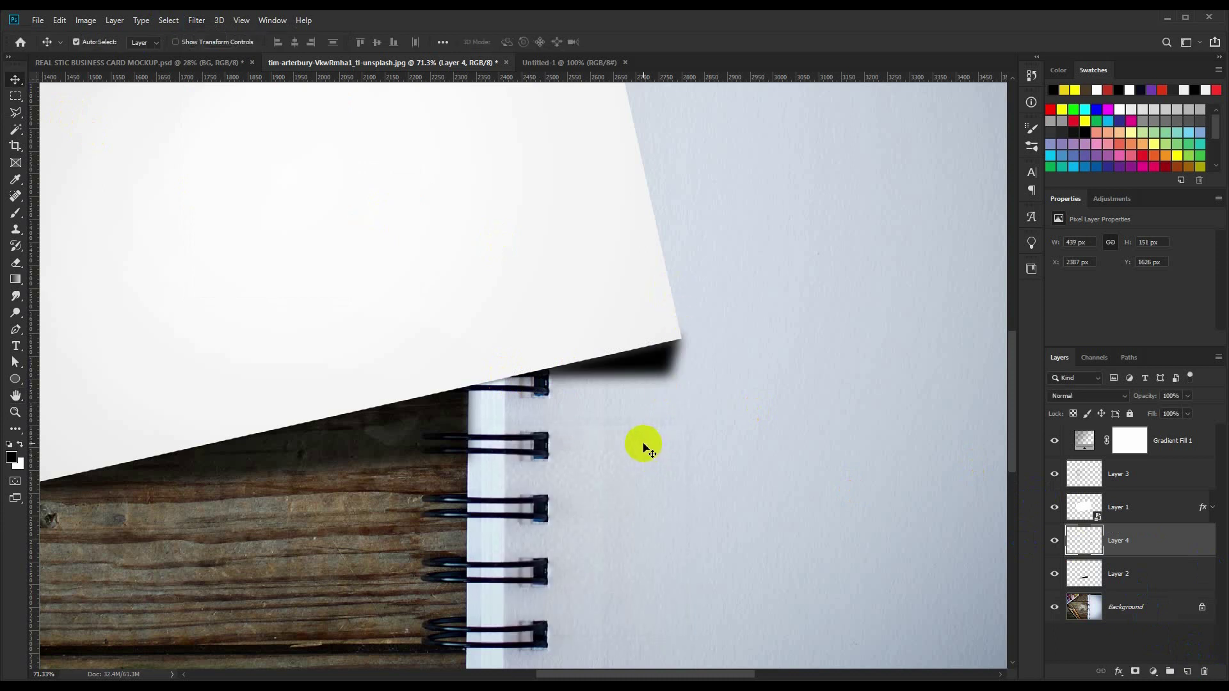
pyautogui.hotkey('ctrl', 't')
pyautogui.moveTo(693, 356)
pyautogui.mouseDown()
pyautogui.moveTo(676, 332)
pyautogui.moveTo(697, 387)
pyautogui.mouseUp()
# - Warp the shadow so it tucks under the card and stretches toward its lower corner
pyautogui.rightClick(630, 382)
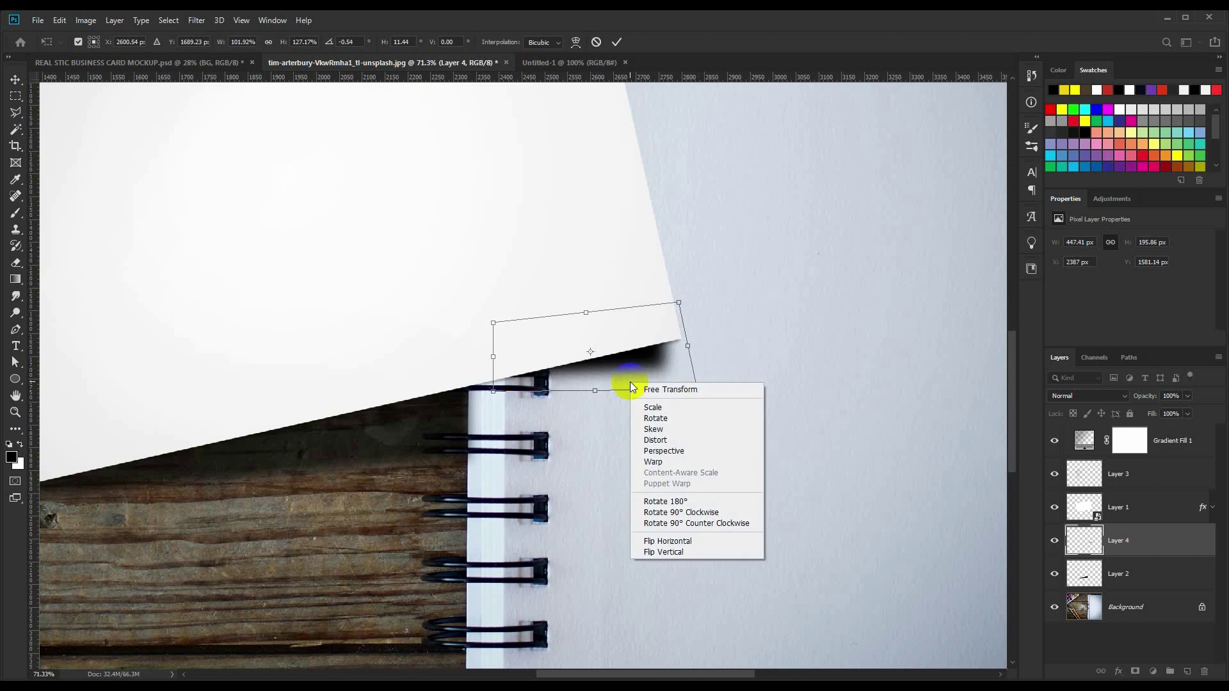
pyautogui.click(653, 462)
pyautogui.moveTo(586, 390); pyautogui.dragTo(584, 383)
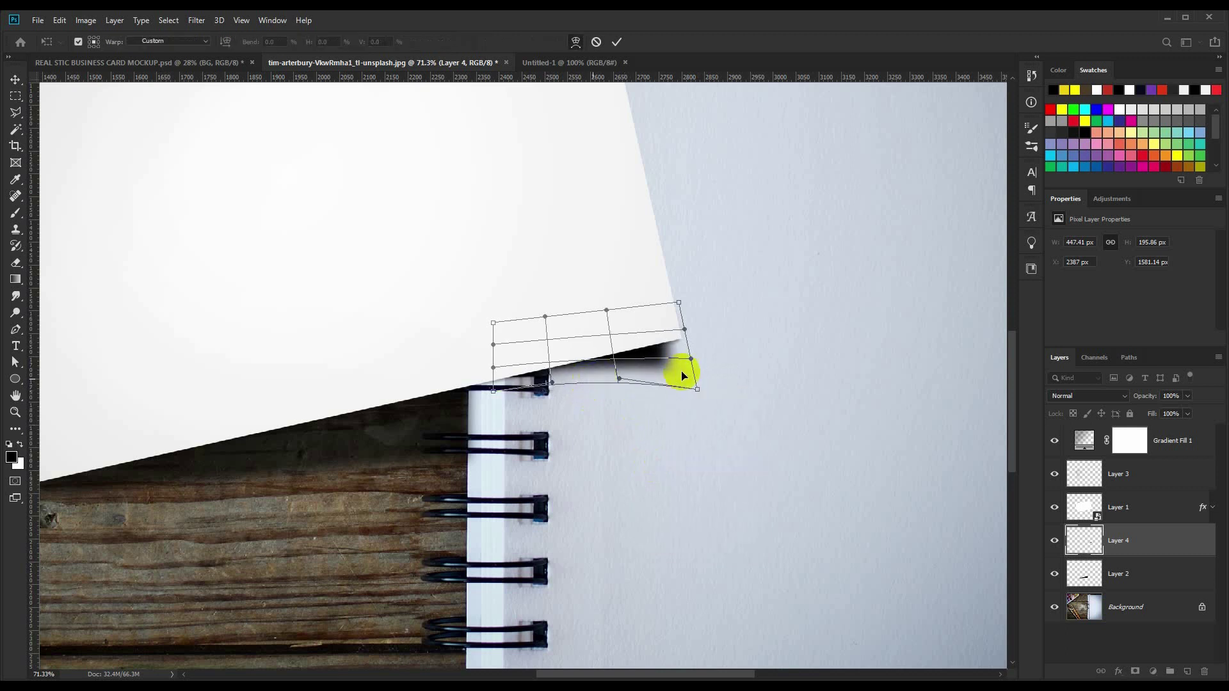
pyautogui.moveTo(682, 375); pyautogui.dragTo(692, 389)
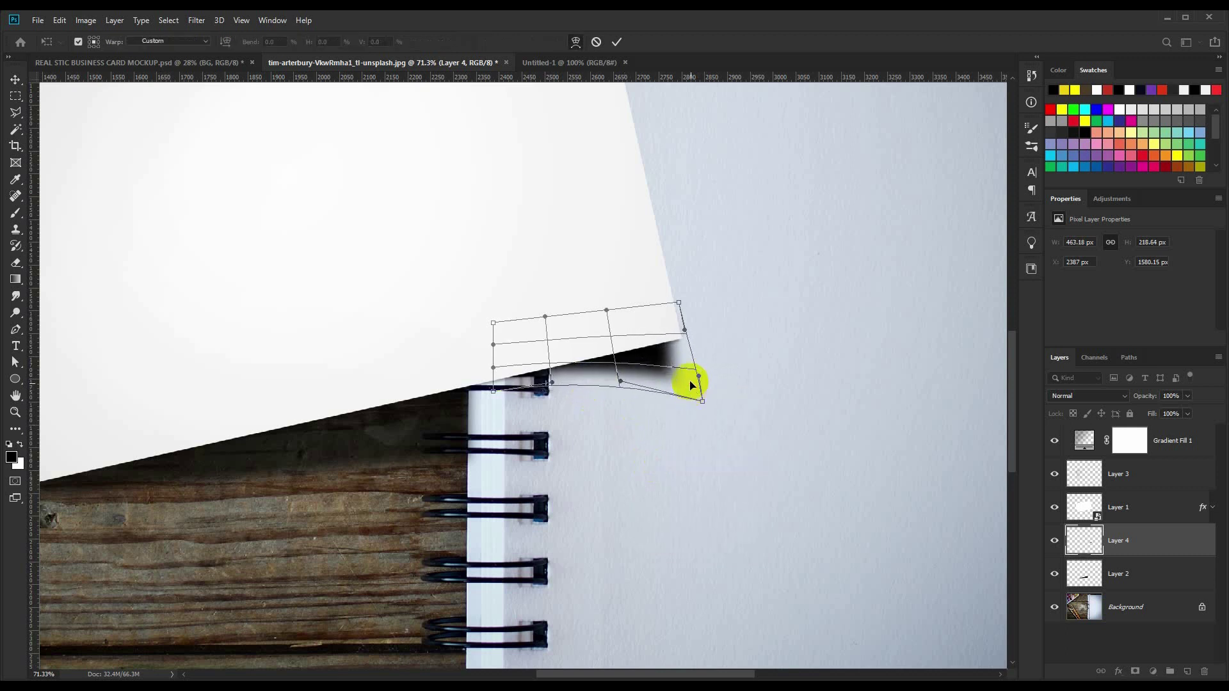
pyautogui.moveTo(679, 302); pyautogui.dragTo(657, 282)
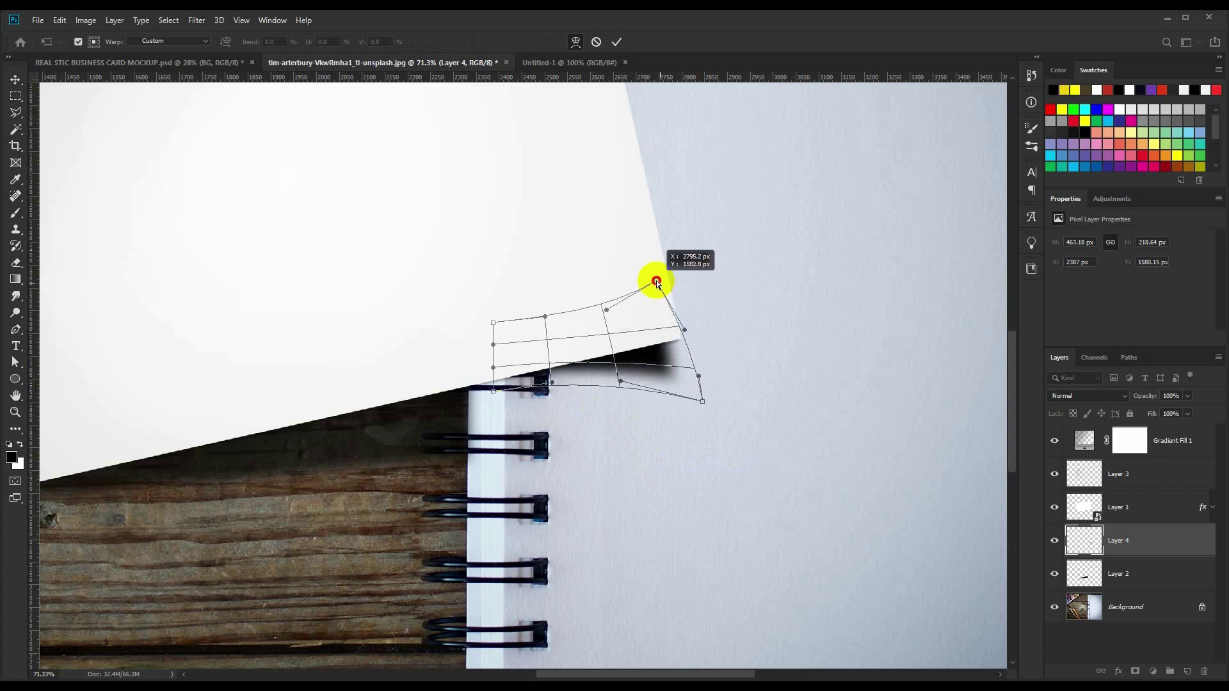
pyautogui.moveTo(702, 403); pyautogui.dragTo(708, 402)
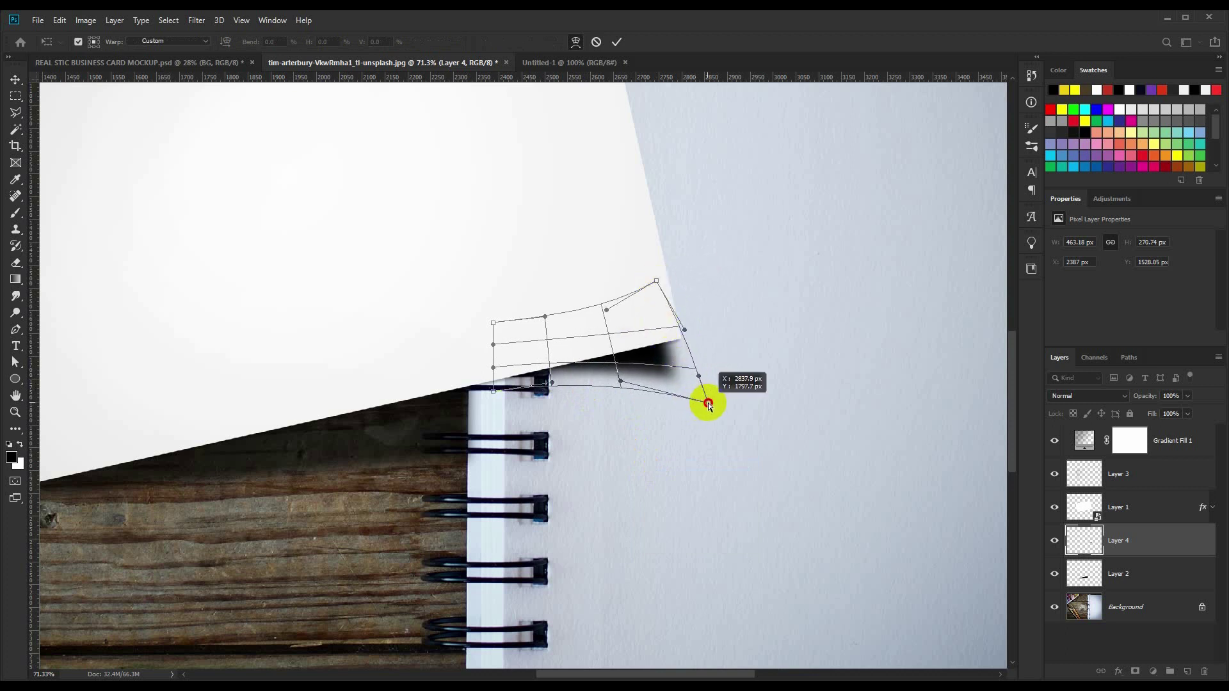
pyautogui.click(616, 42)
# - Shift the shadow down, skew its right side to match the card, and set opacity to 43%
pyautogui.press('5')
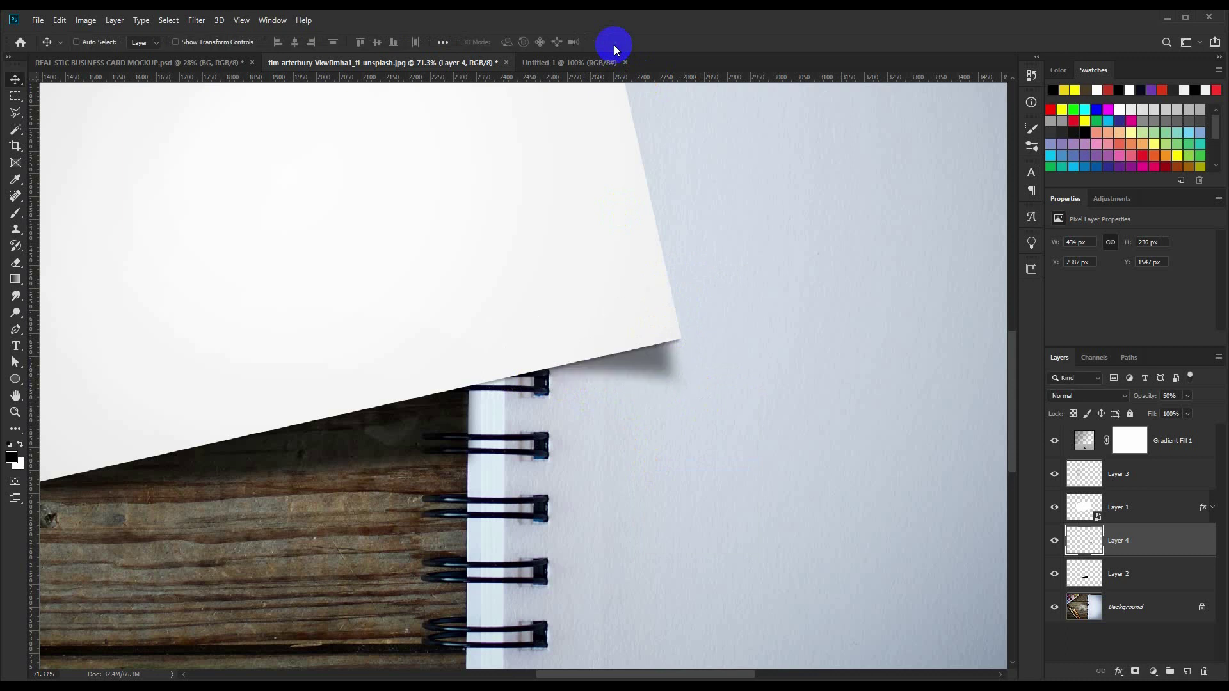
pyautogui.press('2')
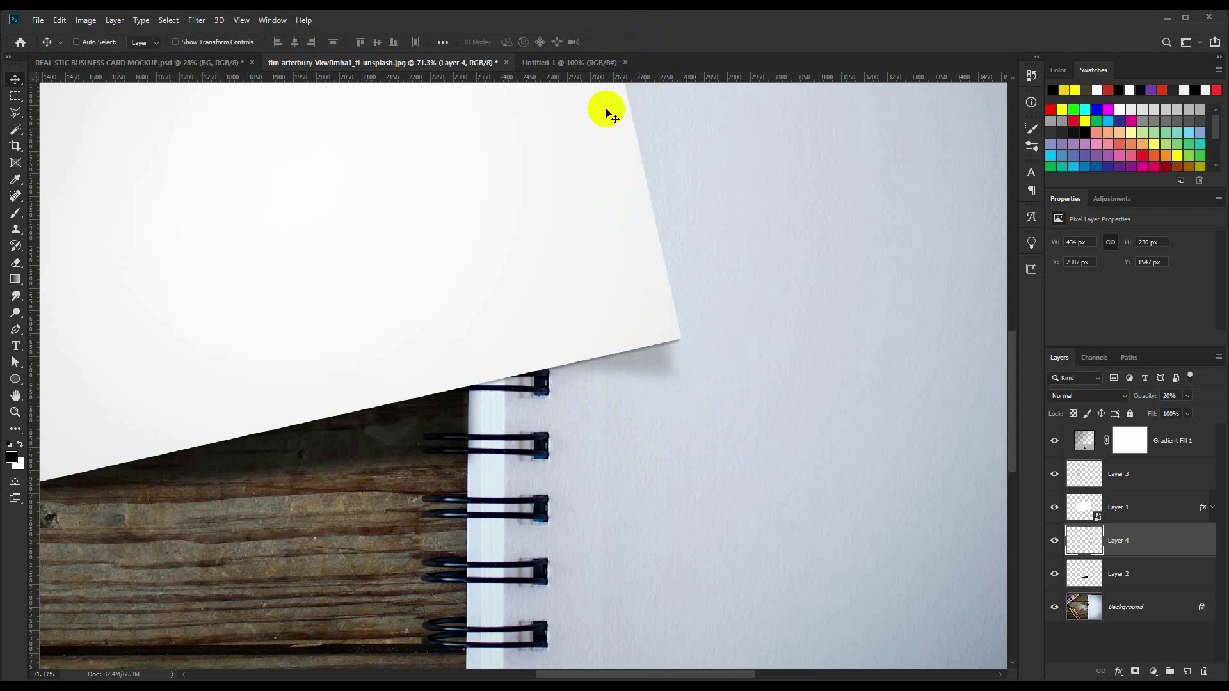
pyautogui.moveTo(699, 327); pyautogui.dragTo(700, 333)
pyautogui.hotkey('ctrl', '0')
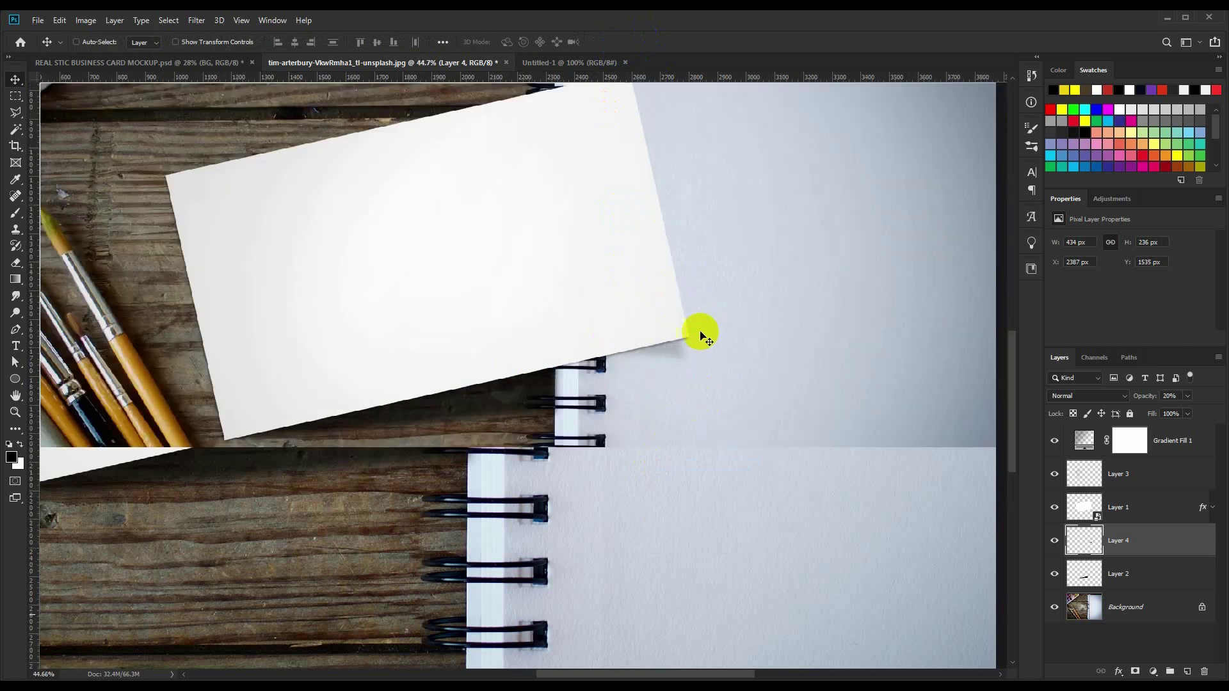
pyautogui.scroll(1, 721, 357)
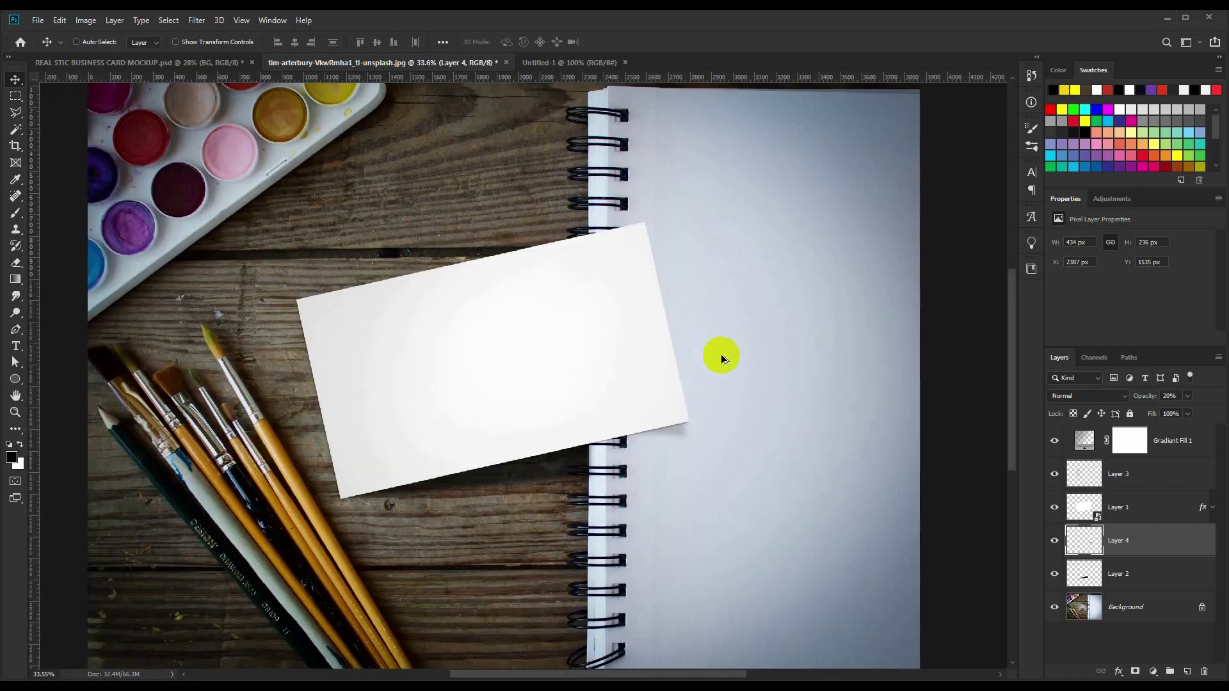
pyautogui.hotkey('ctrl', 't')
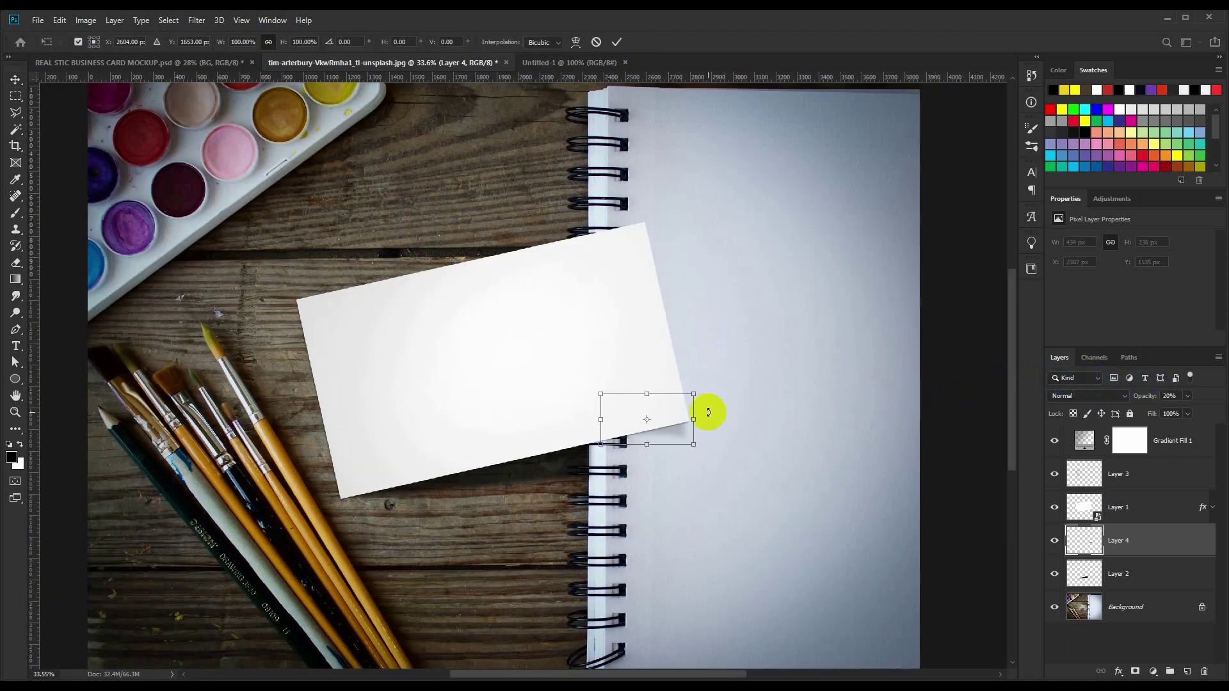
pyautogui.moveTo(699, 421)
pyautogui.mouseDown()
pyautogui.moveTo(701, 441)
pyautogui.moveTo(640, 450)
pyautogui.mouseUp()
pyautogui.click(630, 35)
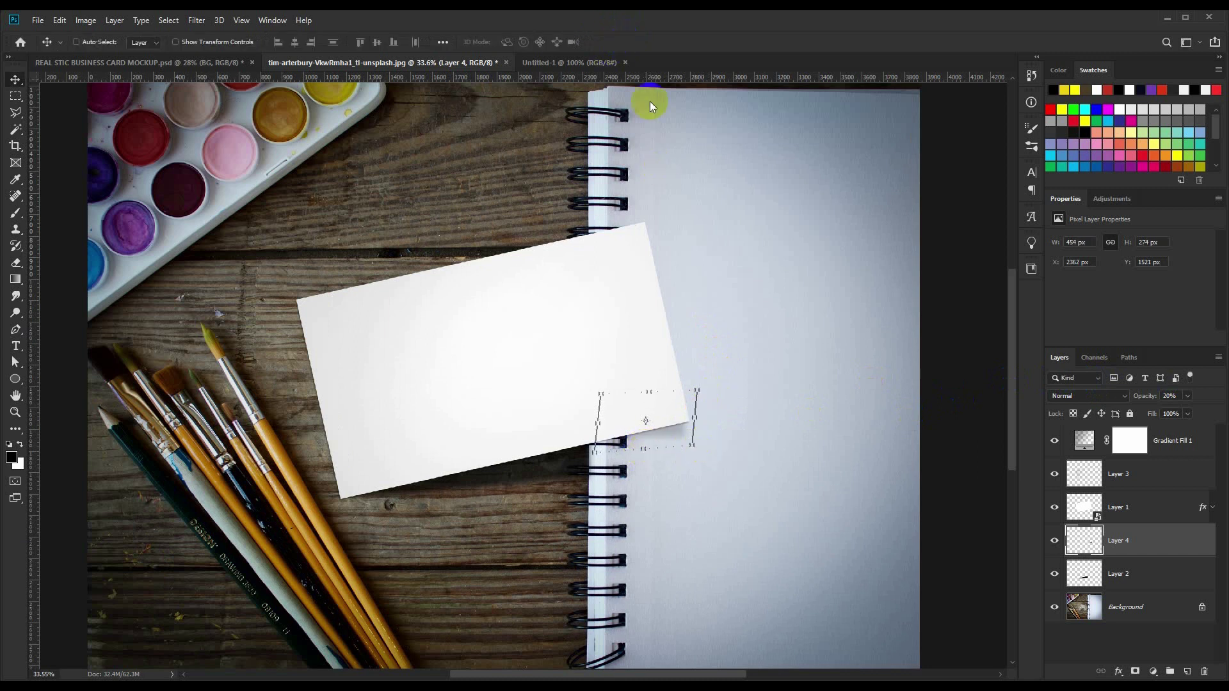
pyautogui.moveTo(1140, 398); pyautogui.dragTo(1159, 398)
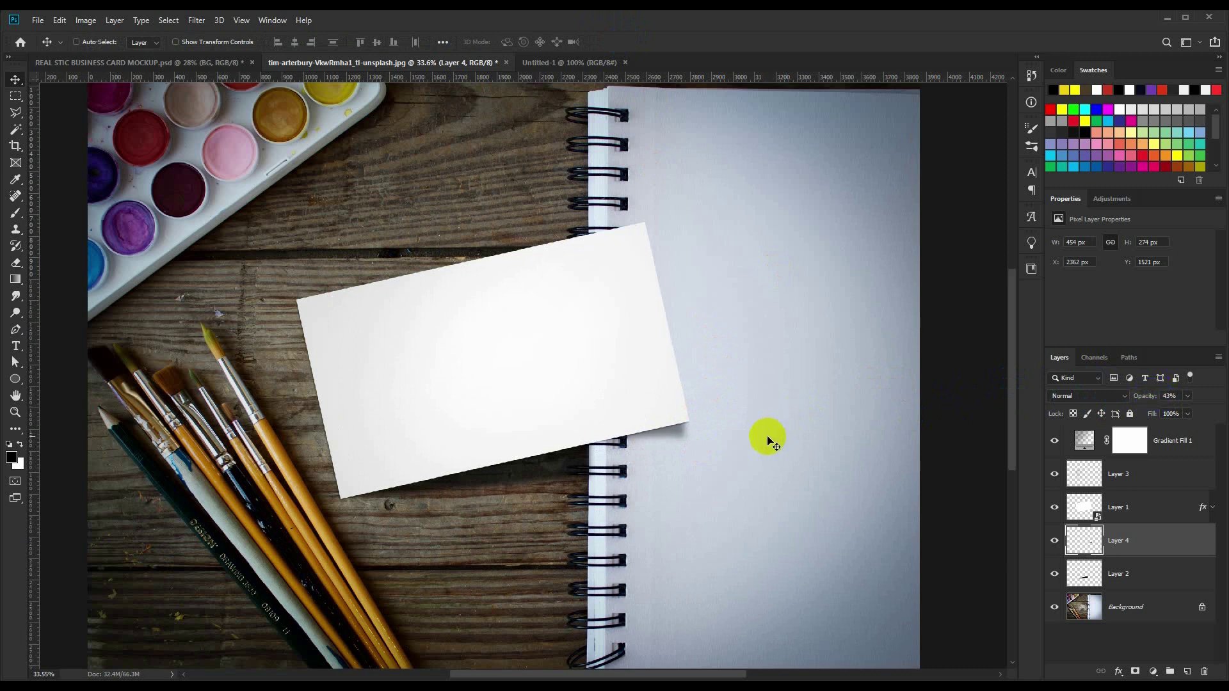
pyautogui.scroll(1, 735, 440)
# - Add a layer mask to Layer 3 confining its shading to the card's outline
pyautogui.scroll(-3, 735, 441)
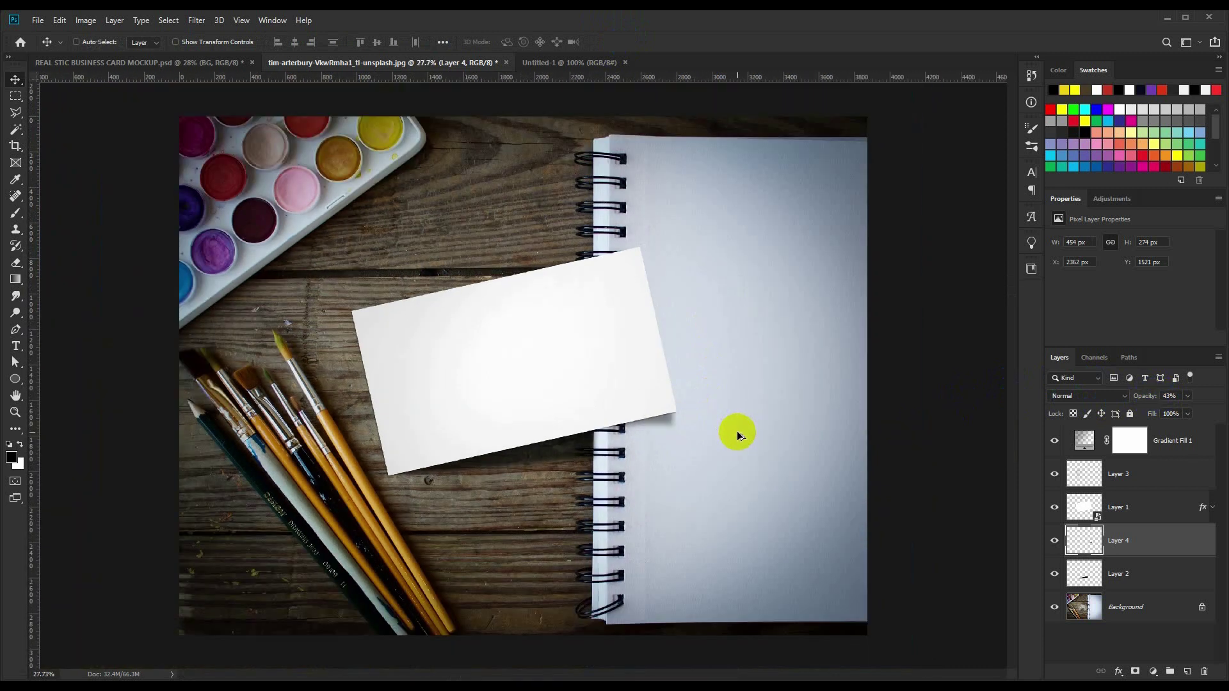
pyautogui.click(575, 448)
pyautogui.scroll(1, 516, 429)
pyautogui.scroll(-1, 516, 429)
pyautogui.click(387, 488)
pyautogui.click(1085, 505)
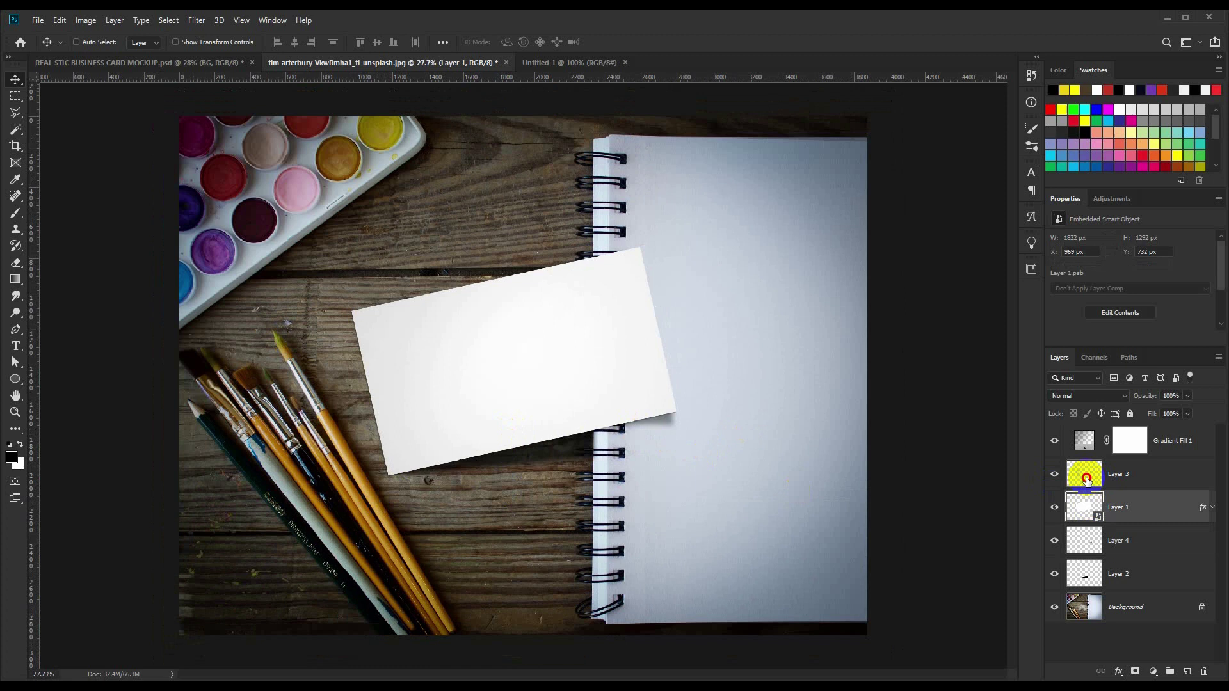
pyautogui.click(1088, 474)
pyautogui.keyDown('ctrl'); pyautogui.click(1084, 506); pyautogui.keyUp('ctrl')
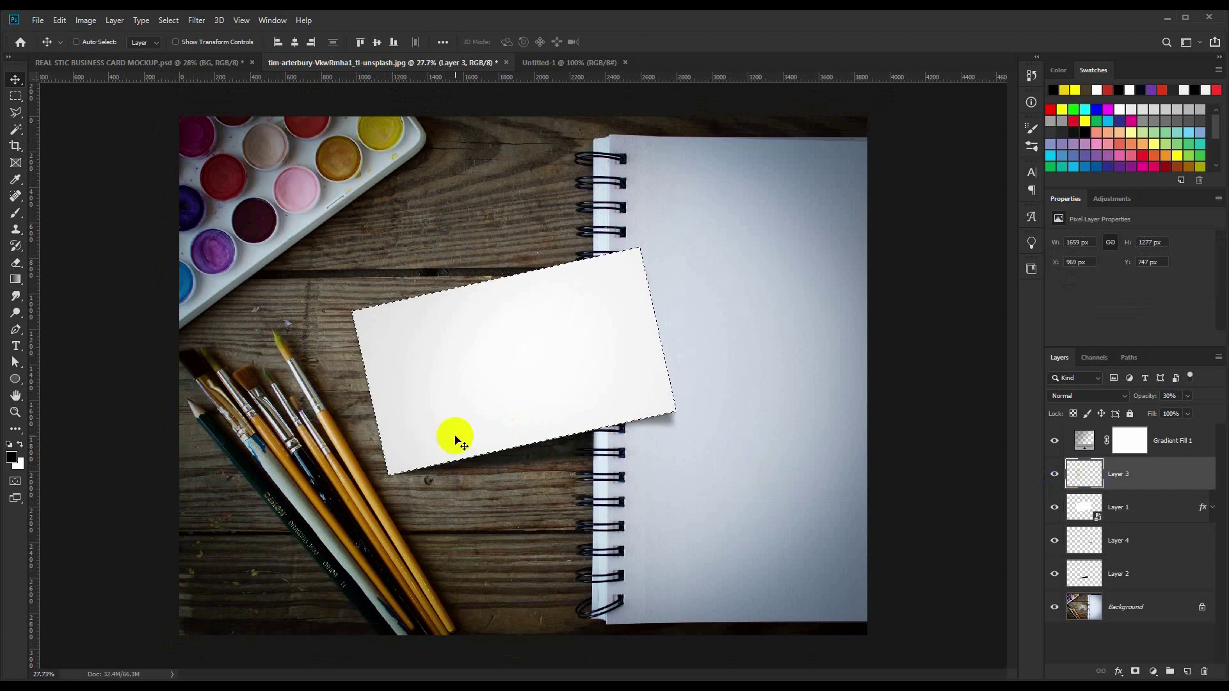
pyautogui.click(1137, 672)
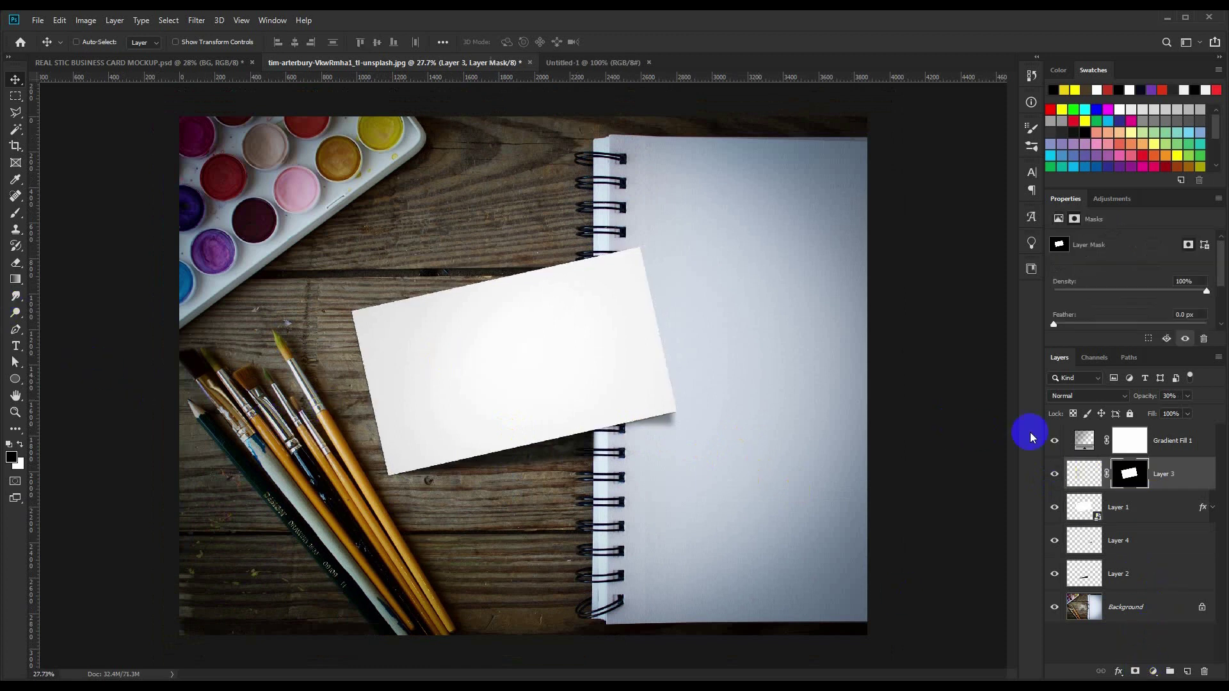
pyautogui.click(1083, 474)
# - Paint soft shading over the paintbrushes on Layer 3 with a soft brush
pyautogui.click(16, 212)
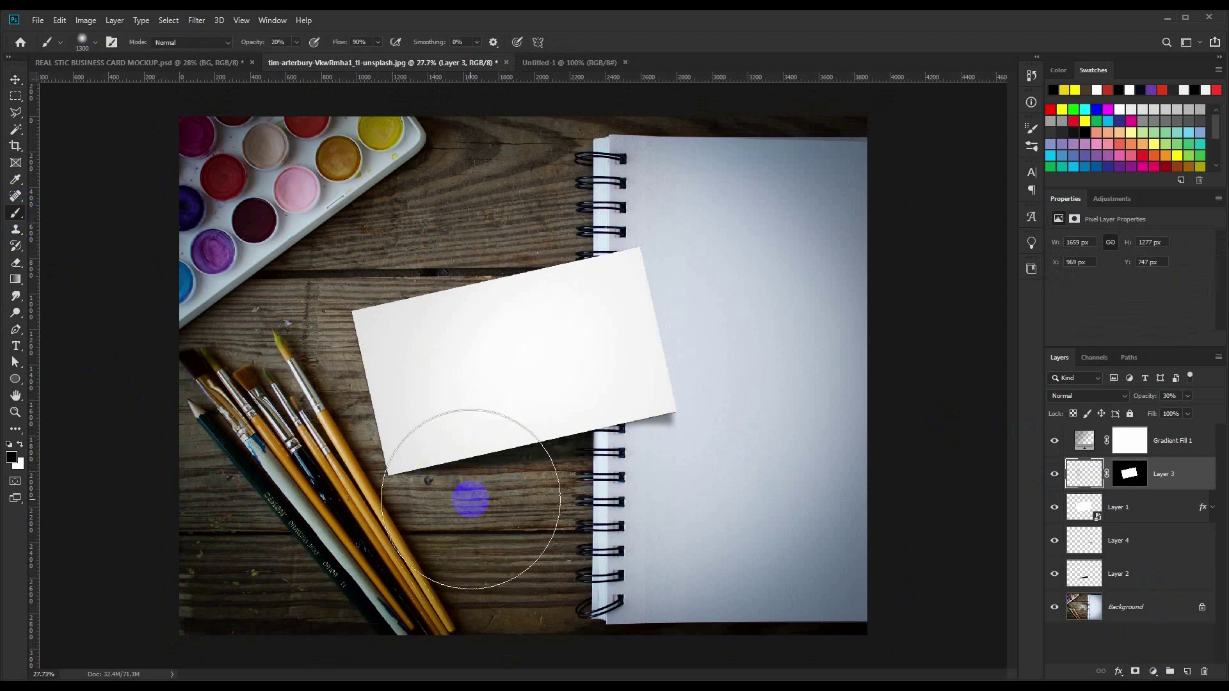
pyautogui.moveTo(320, 455); pyautogui.dragTo(436, 558)
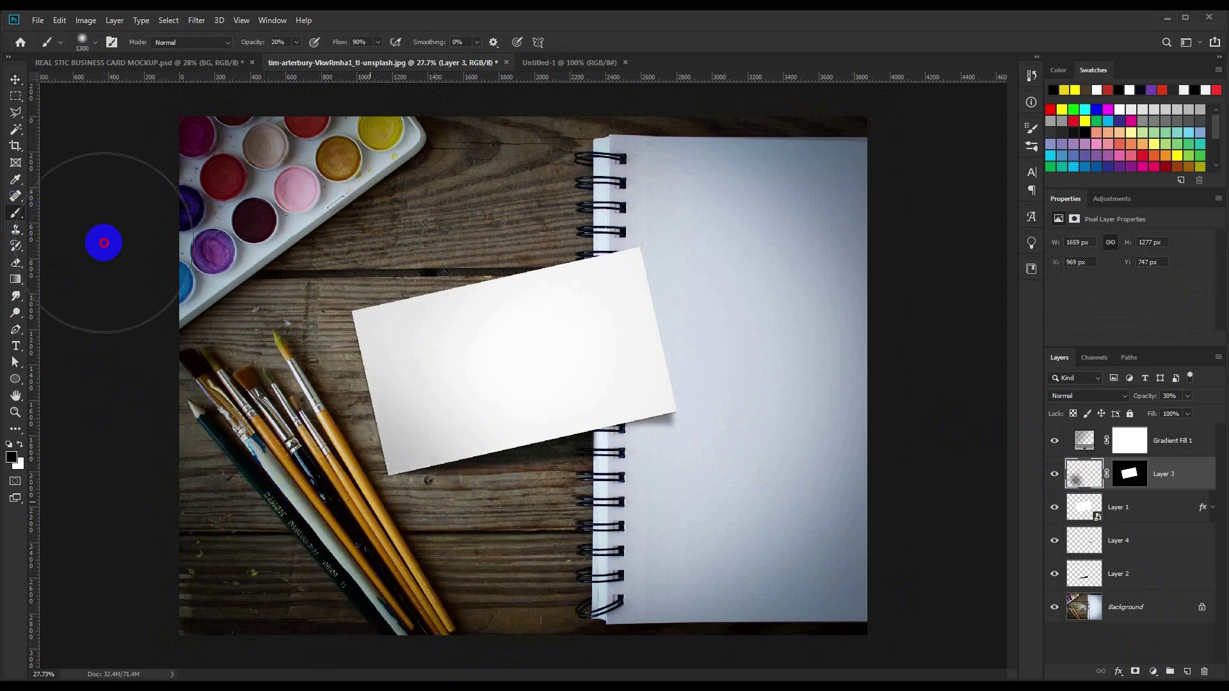
pyautogui.click(15, 79)
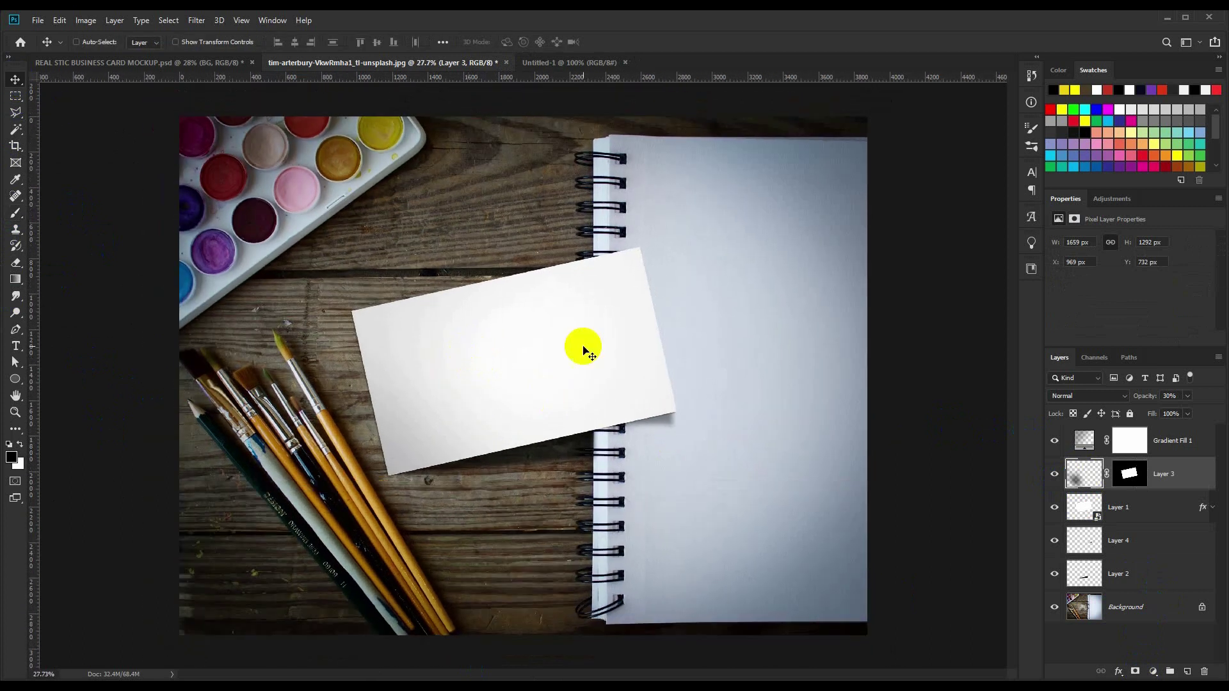
# - Group Gradient Fill 1 and Layer 3 into a group named ADJUSTMENT
pyautogui.keyDown('shift'); pyautogui.click(1180, 441); pyautogui.keyUp('shift')
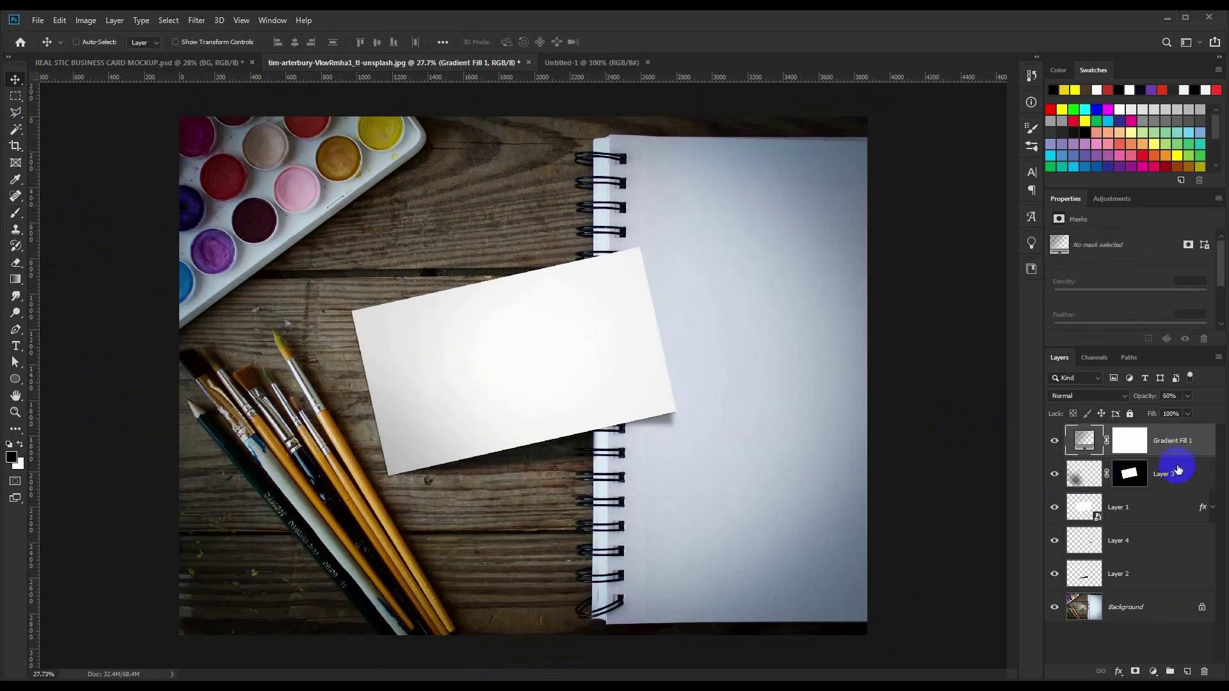
pyautogui.keyDown('ctrl'); pyautogui.click(1165, 471); pyautogui.keyUp('ctrl')
pyautogui.keyDown('ctrl'); pyautogui.click(1170, 480); pyautogui.keyUp('ctrl')
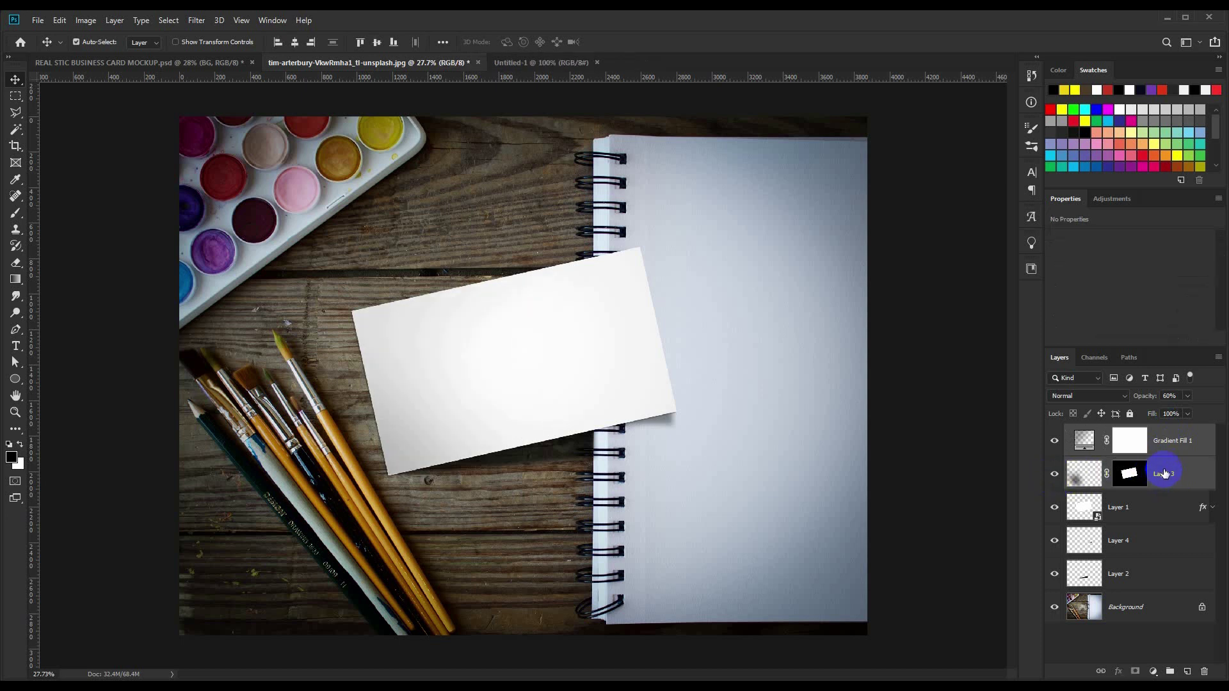
pyautogui.hotkey('ctrl', 'g')
pyautogui.doubleClick(1109, 434)
pyautogui.write('ADGUSTMENT')
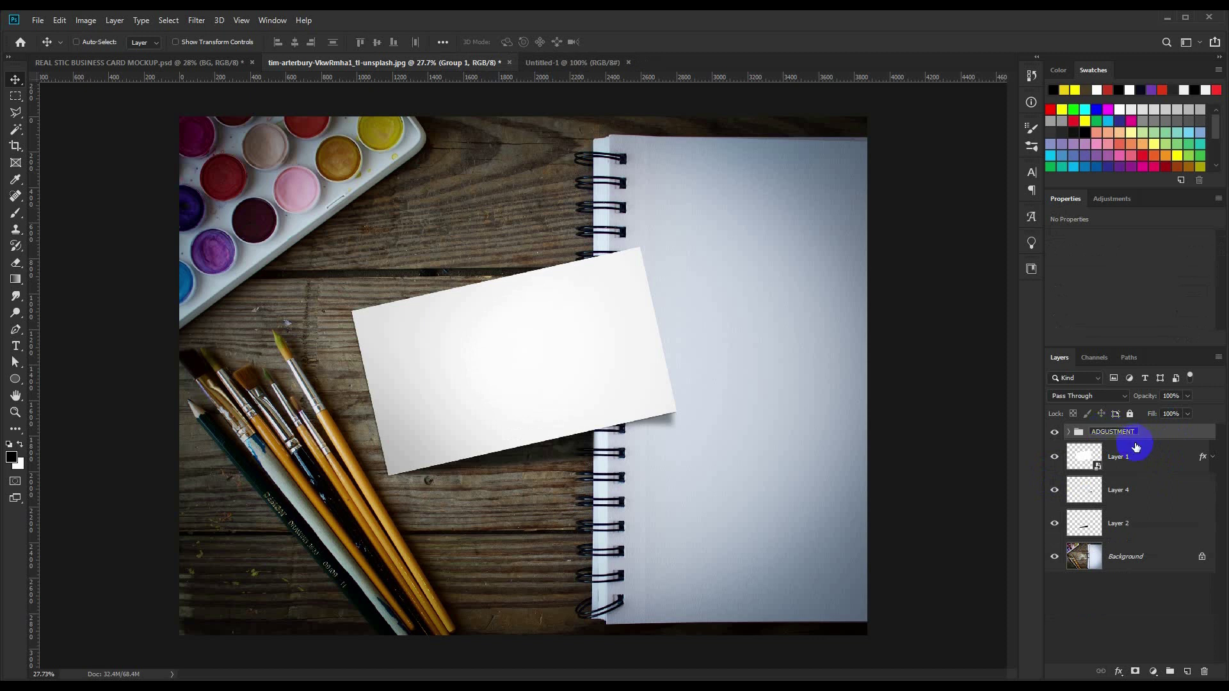
pyautogui.click(1154, 673)
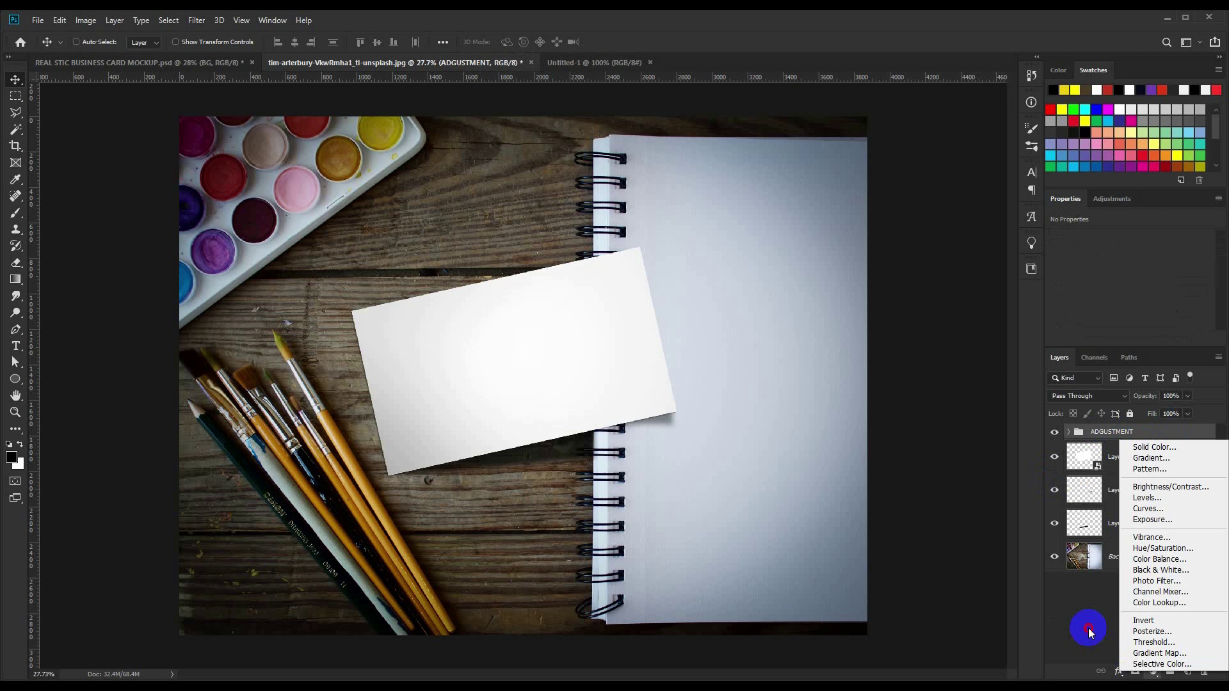
pyautogui.click(1156, 675)
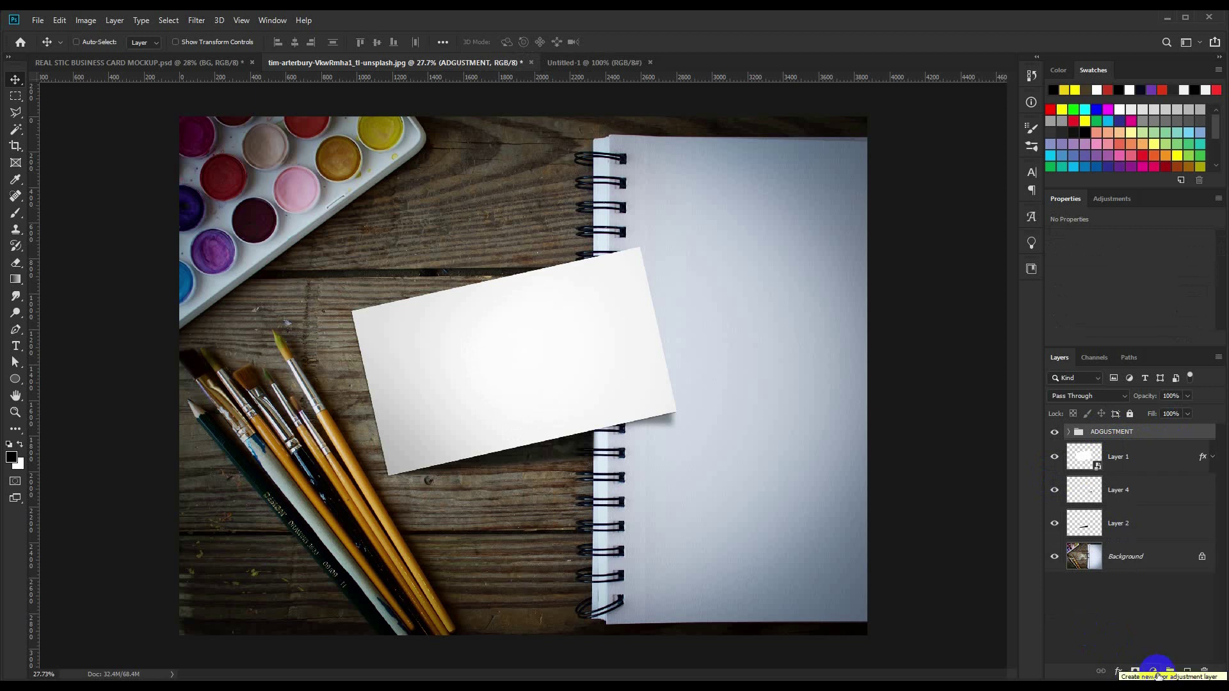
pyautogui.doubleClick(1102, 431)
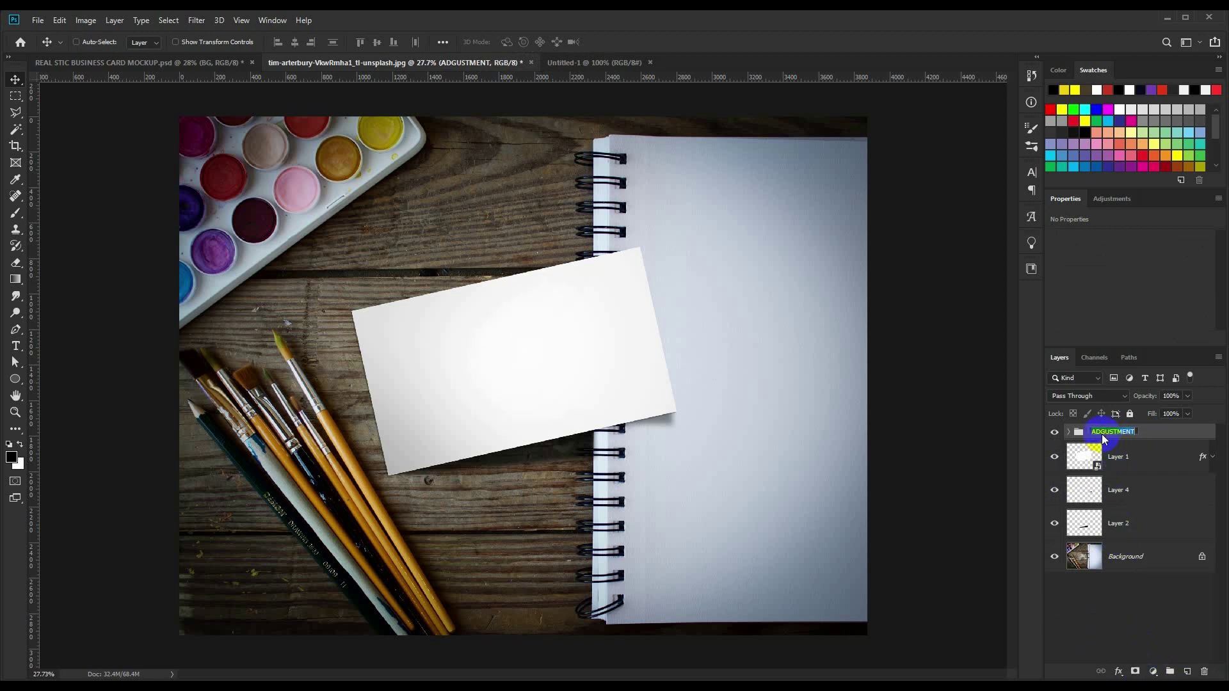
pyautogui.click(1103, 431)
pyautogui.click(1121, 466)
# - Unlock the Background and group Layer 4, Layer 2 and Layer 0 as BACKGROUND
pyautogui.click(1122, 490)
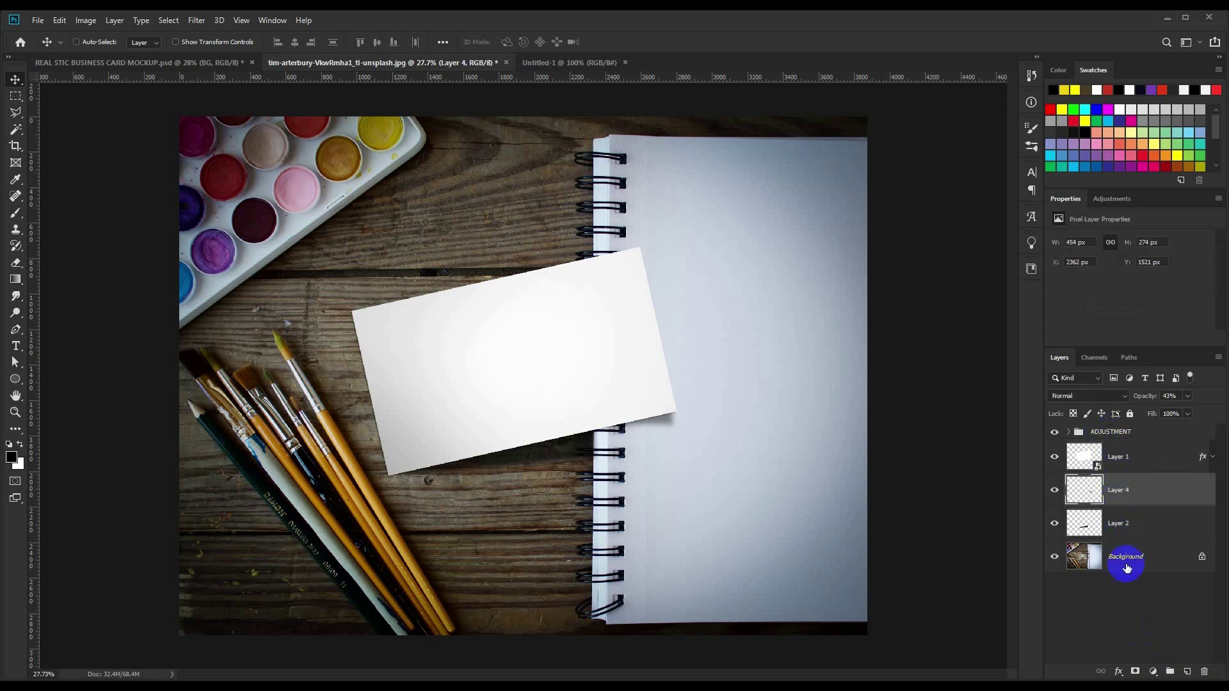
pyautogui.click(1203, 556)
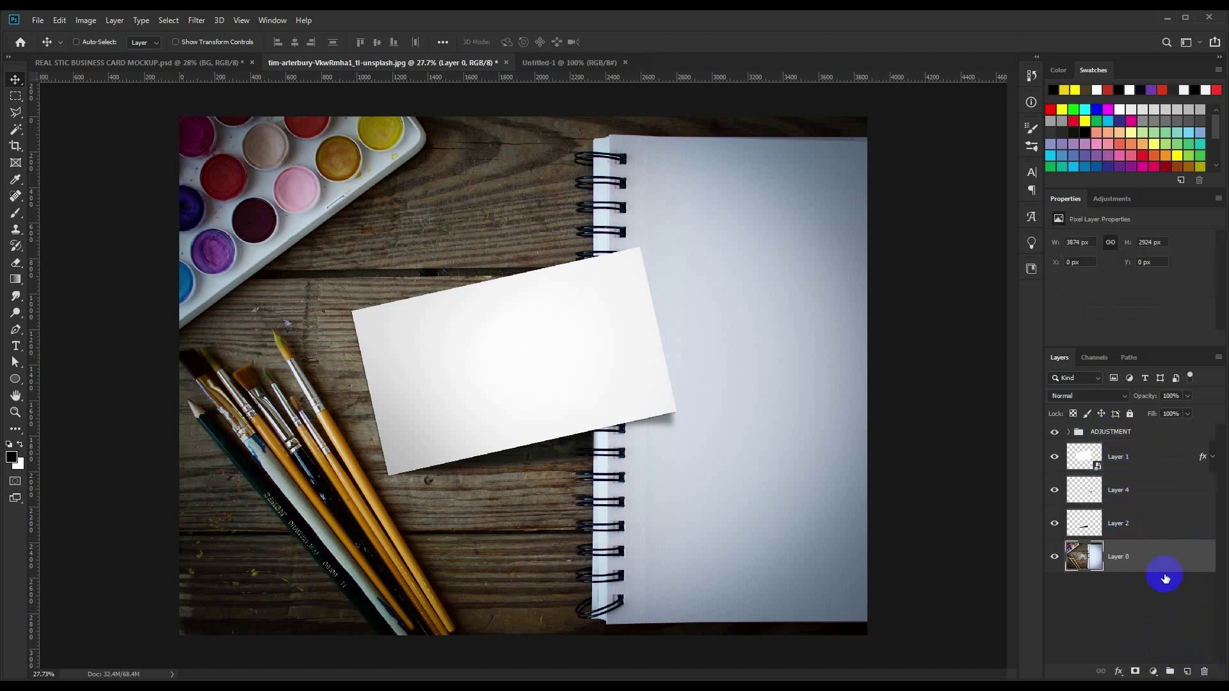
pyautogui.keyDown('shift'); pyautogui.click(1133, 489); pyautogui.keyUp('shift')
pyautogui.hotkey('ctrl', 'g')
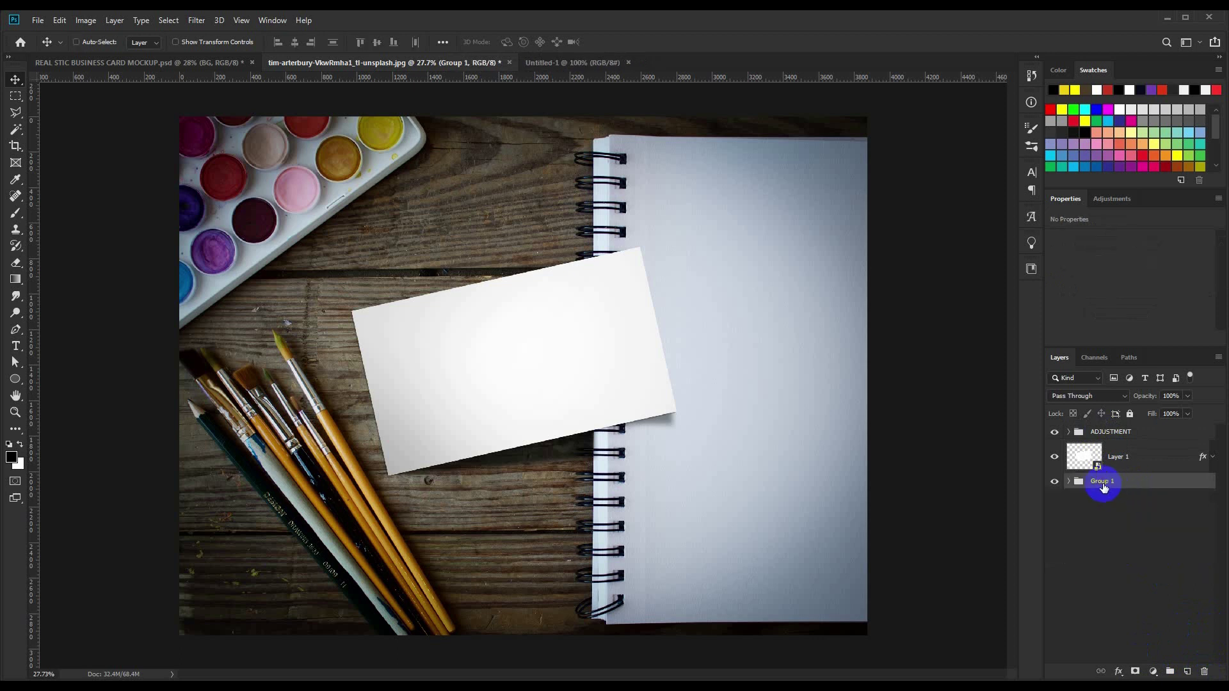
pyautogui.doubleClick(1103, 482)
pyautogui.write('BACKGROUN')
pyautogui.write('D')
# - Rename the ADJUSTMENT group to EFFECT and the card layer to PLACE YOUR CARD
pyautogui.doubleClick(1103, 432)
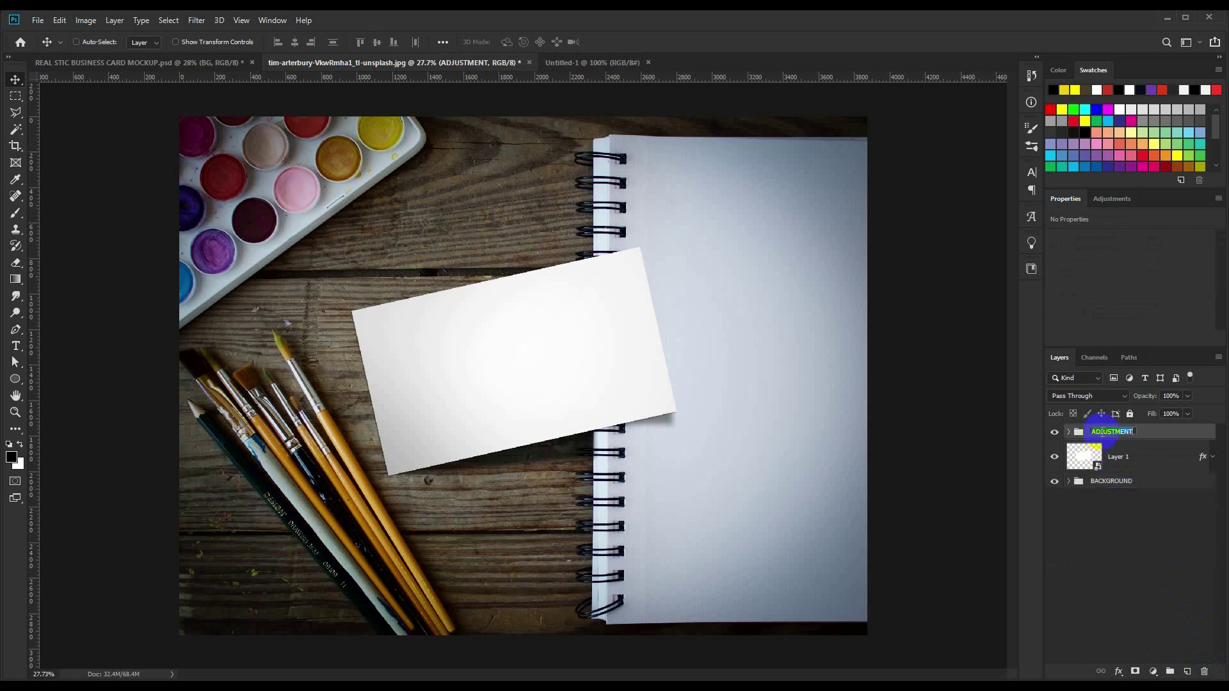
pyautogui.write('EW')
pyautogui.click(809, 390)
pyautogui.doubleClick(1120, 456)
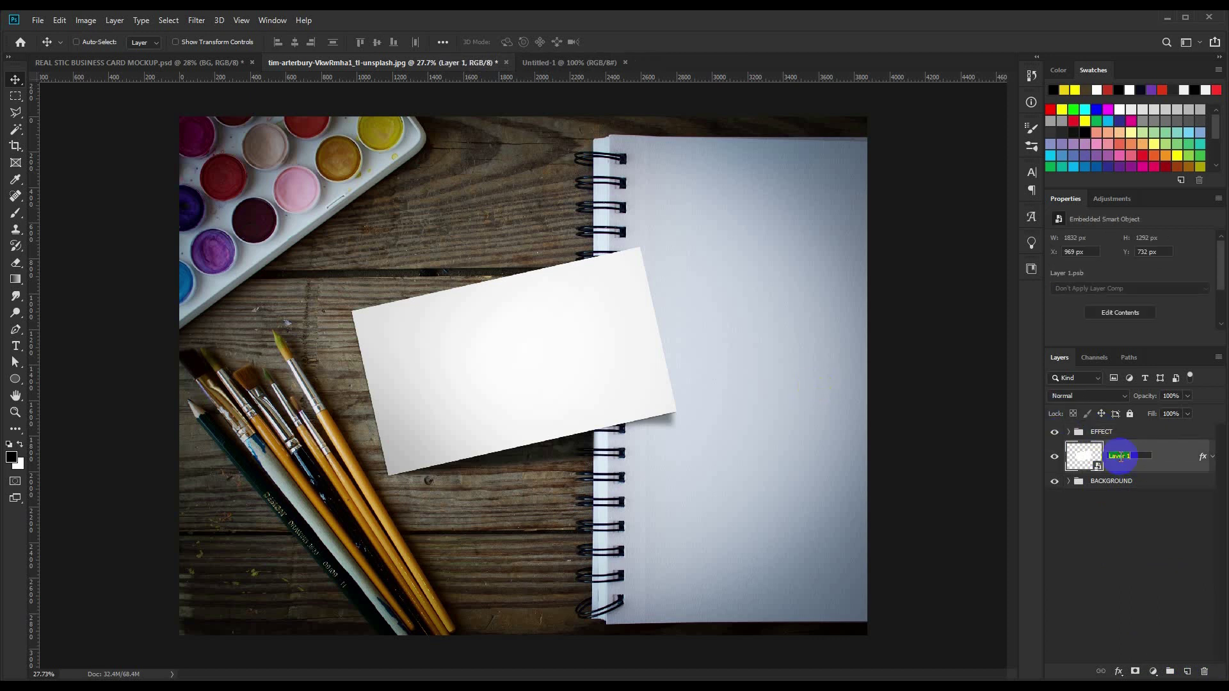
pyautogui.write('PLACE YOUR CARD')
# - Close the Untitled-1 document and select the PLACE YOUR CARD layer
pyautogui.press('Return')
pyautogui.scroll(1, 859, 434)
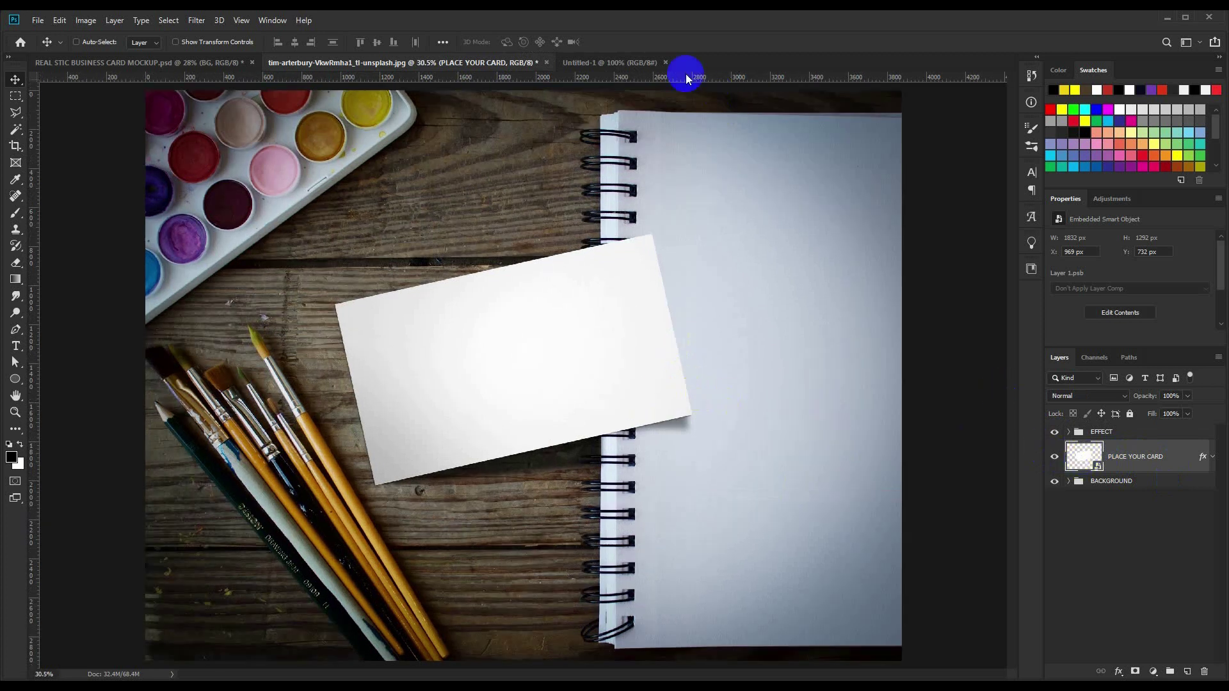
pyautogui.click(643, 62)
pyautogui.click(665, 62)
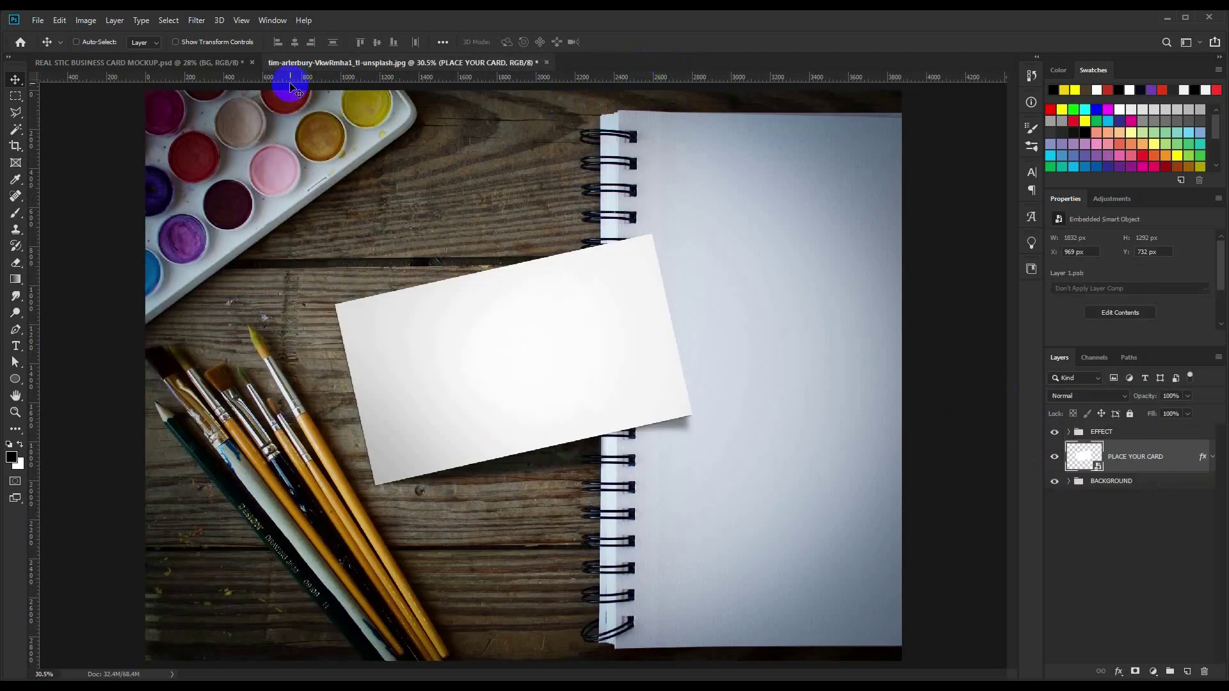
pyautogui.doubleClick(1087, 462)
pyautogui.doubleClick(1080, 459)
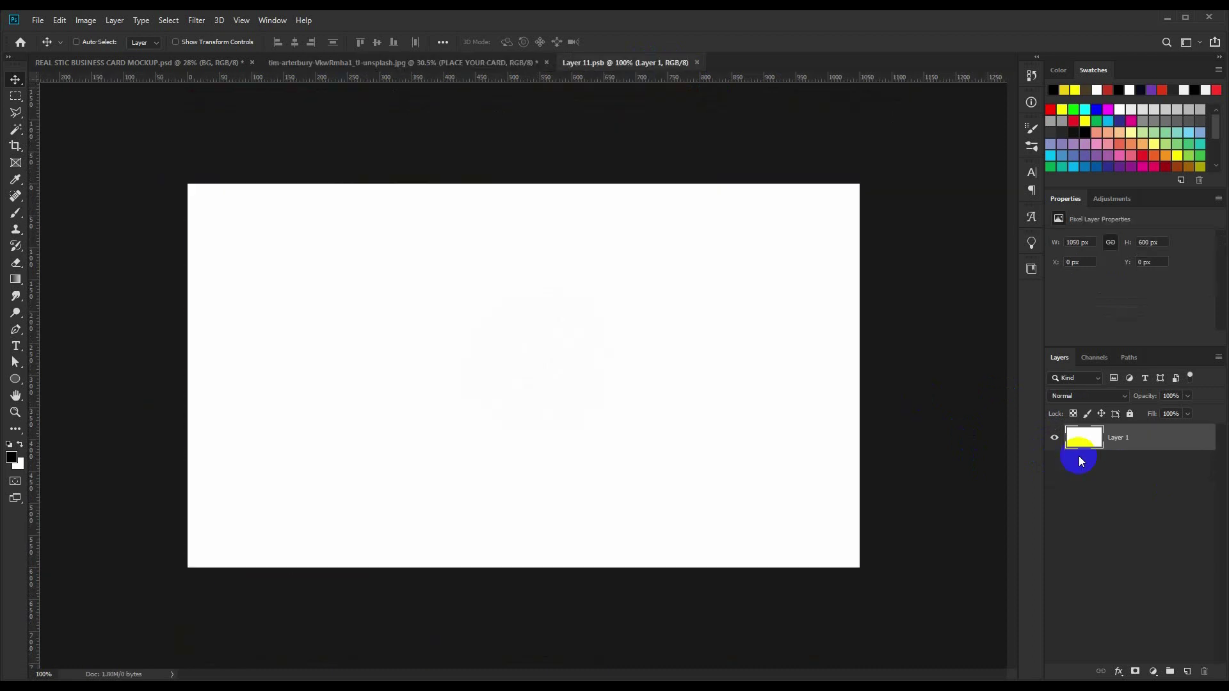
pyautogui.click(697, 62)
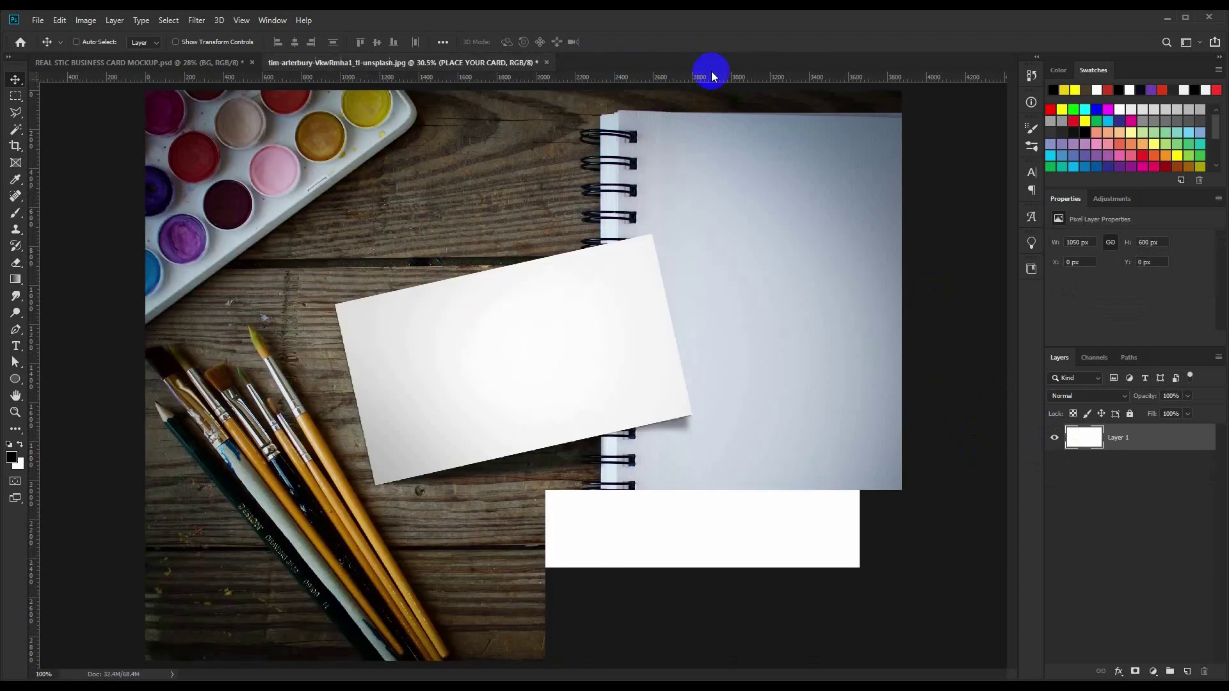
pyautogui.click(1155, 465)
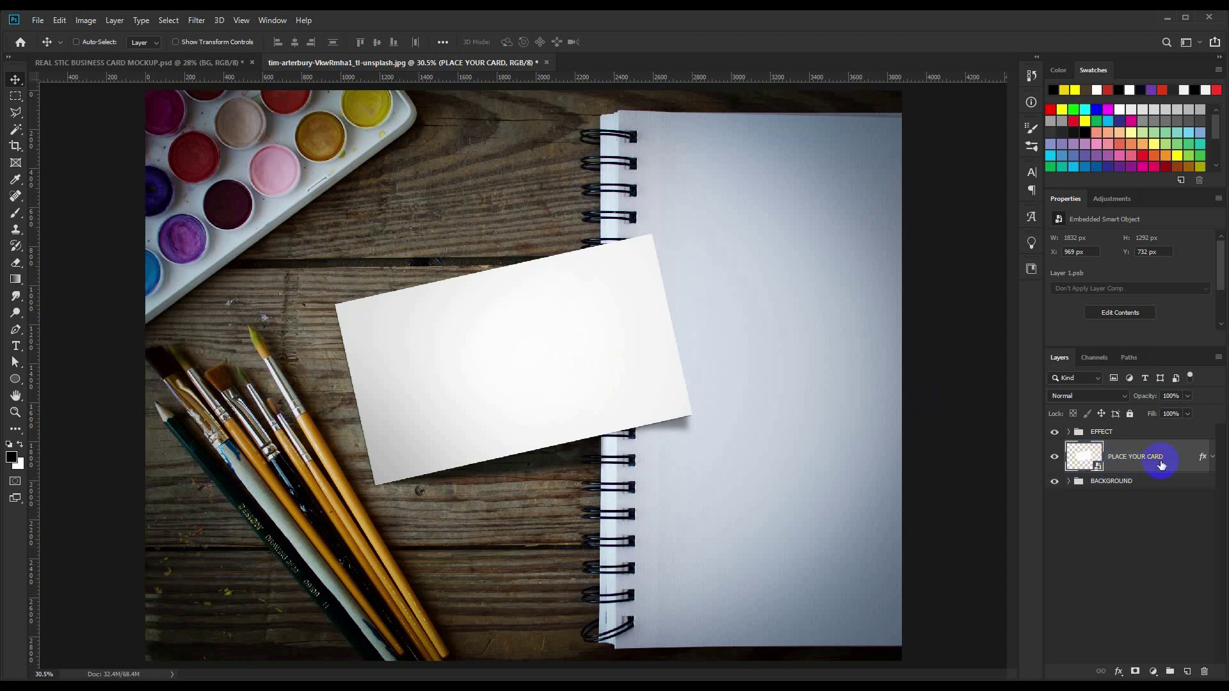
# - Place the yellow Mockup Business Card design into the smart object and view the mockup
pyautogui.doubleClick(1082, 456)
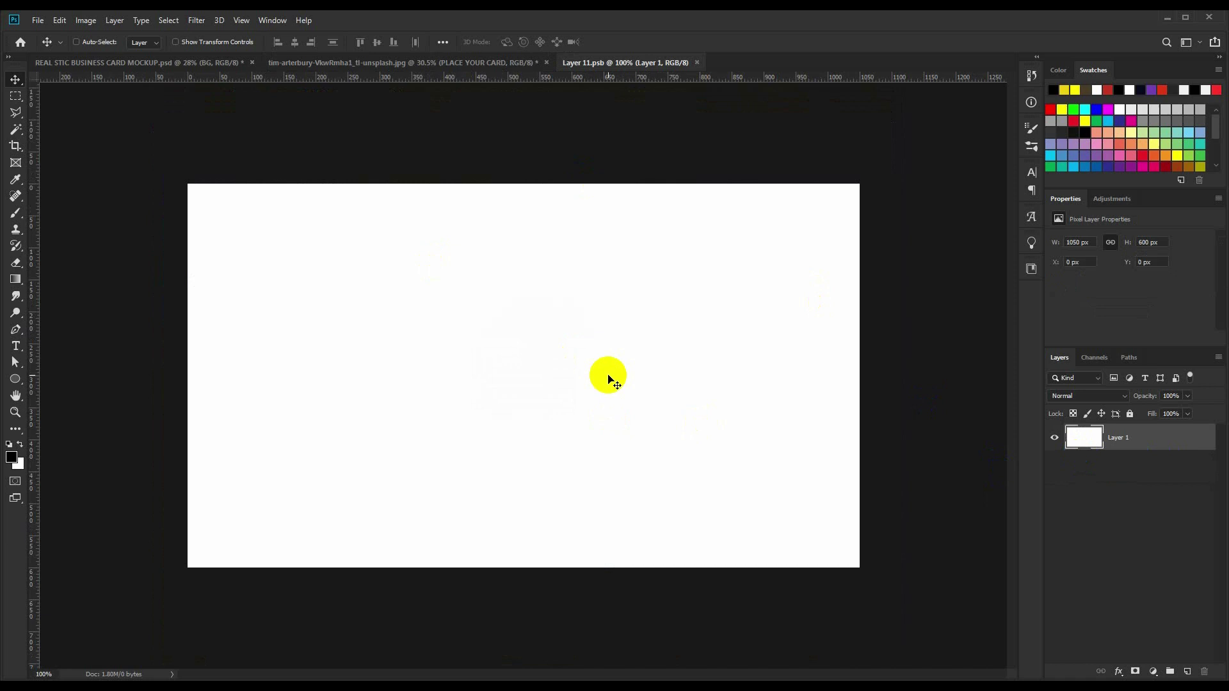
pyautogui.click(982, 516)
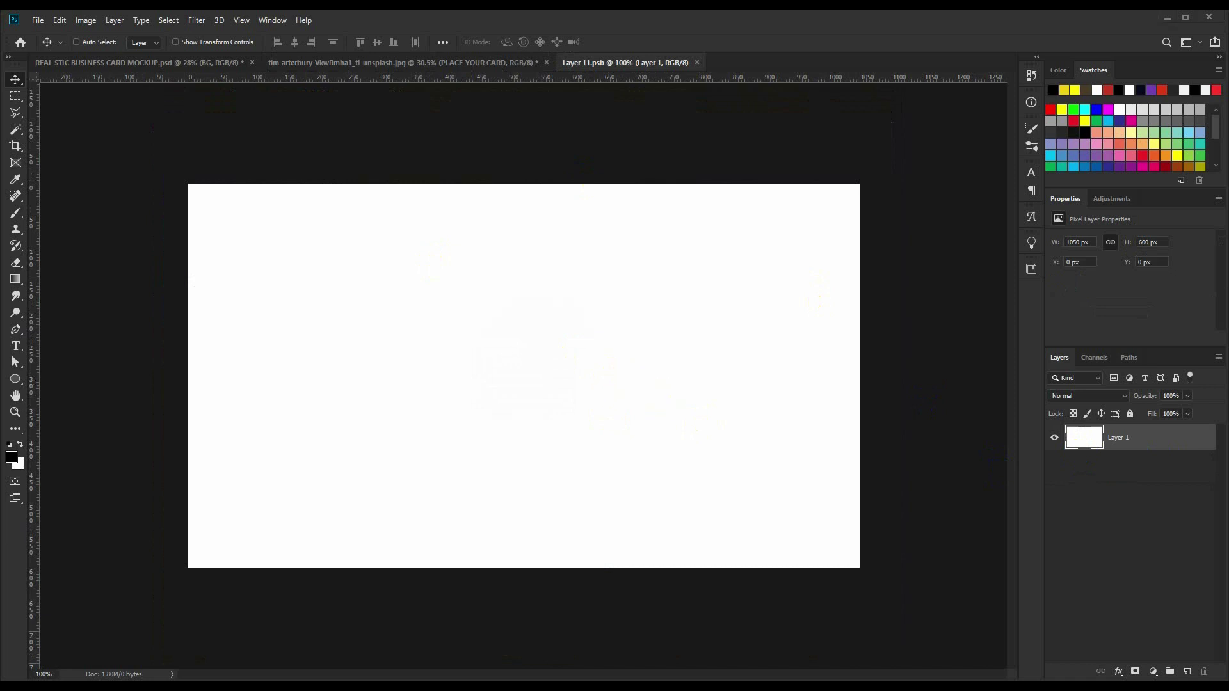
pyautogui.moveTo(608, 397); pyautogui.dragTo(608, 397)
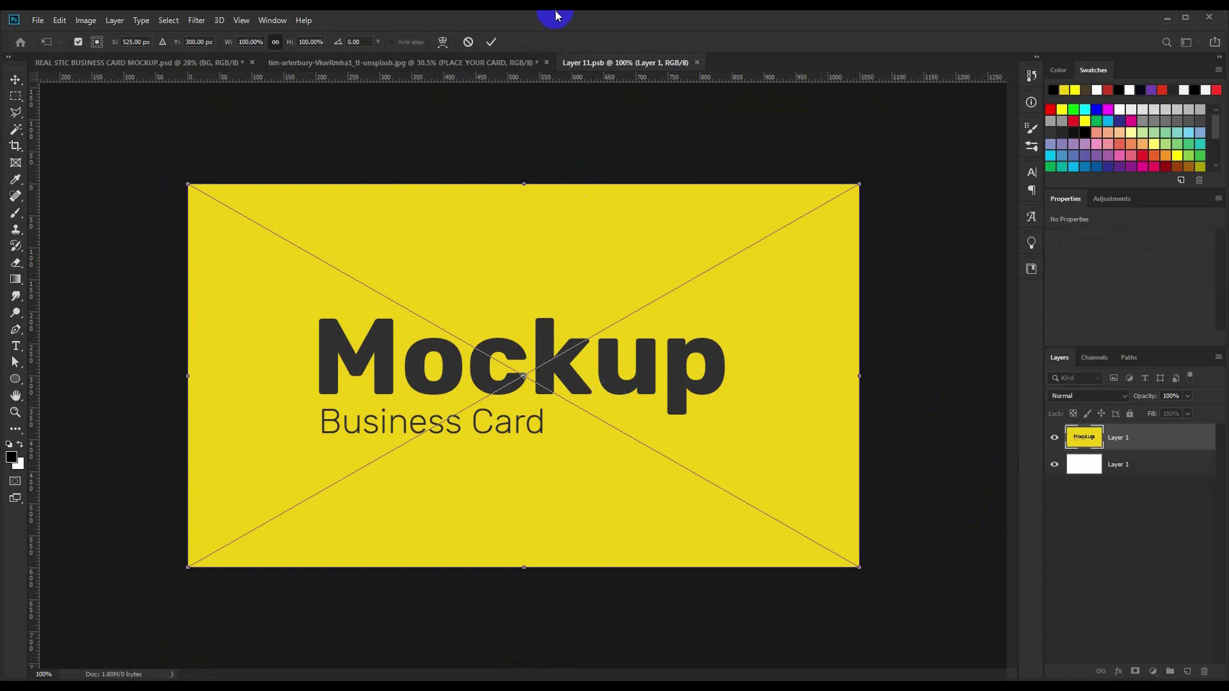
pyautogui.click(493, 43)
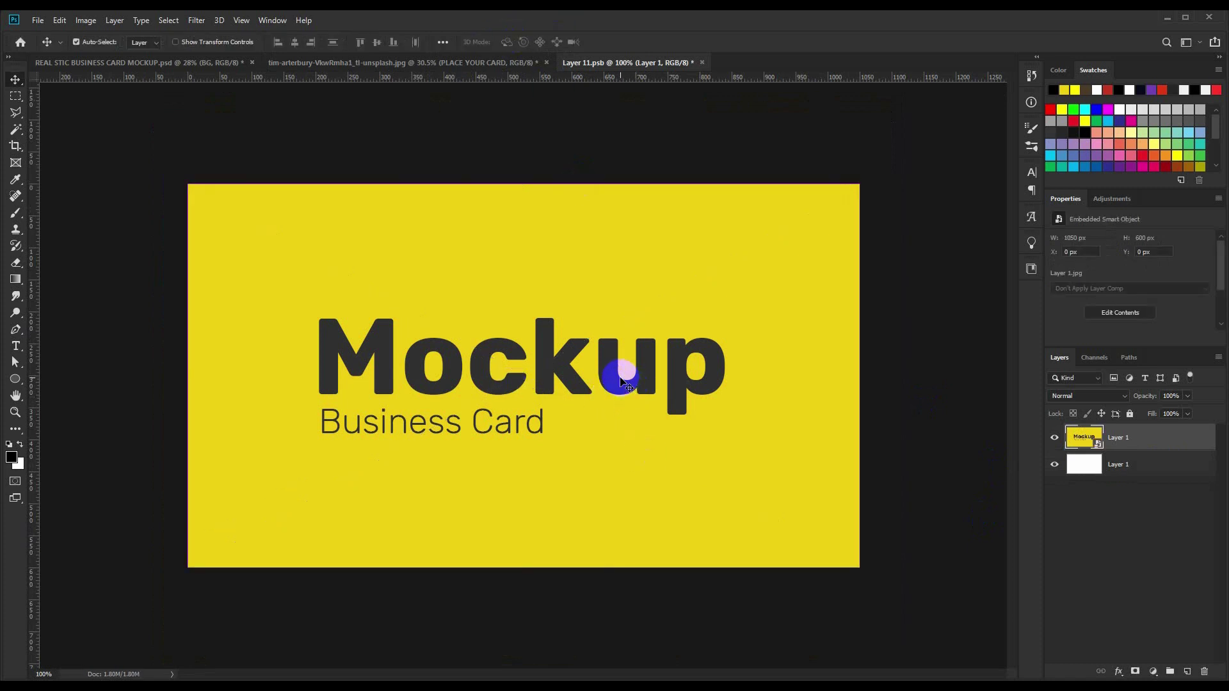
pyautogui.click(491, 67)
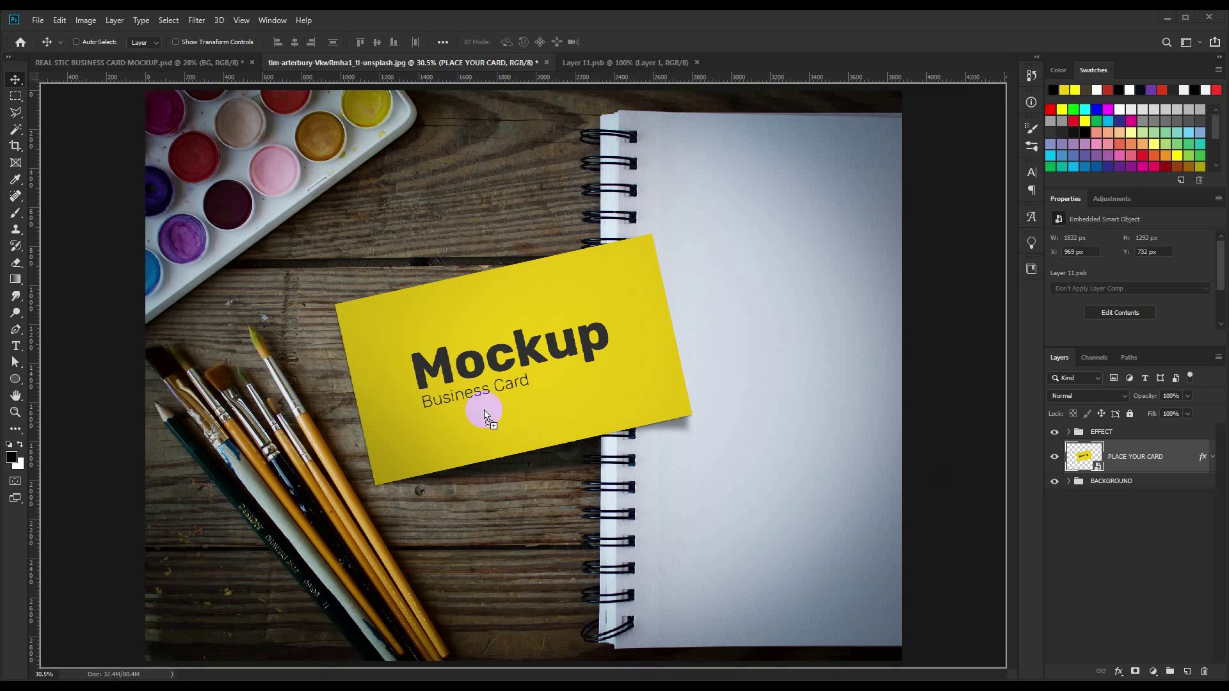
pyautogui.click(469, 41)
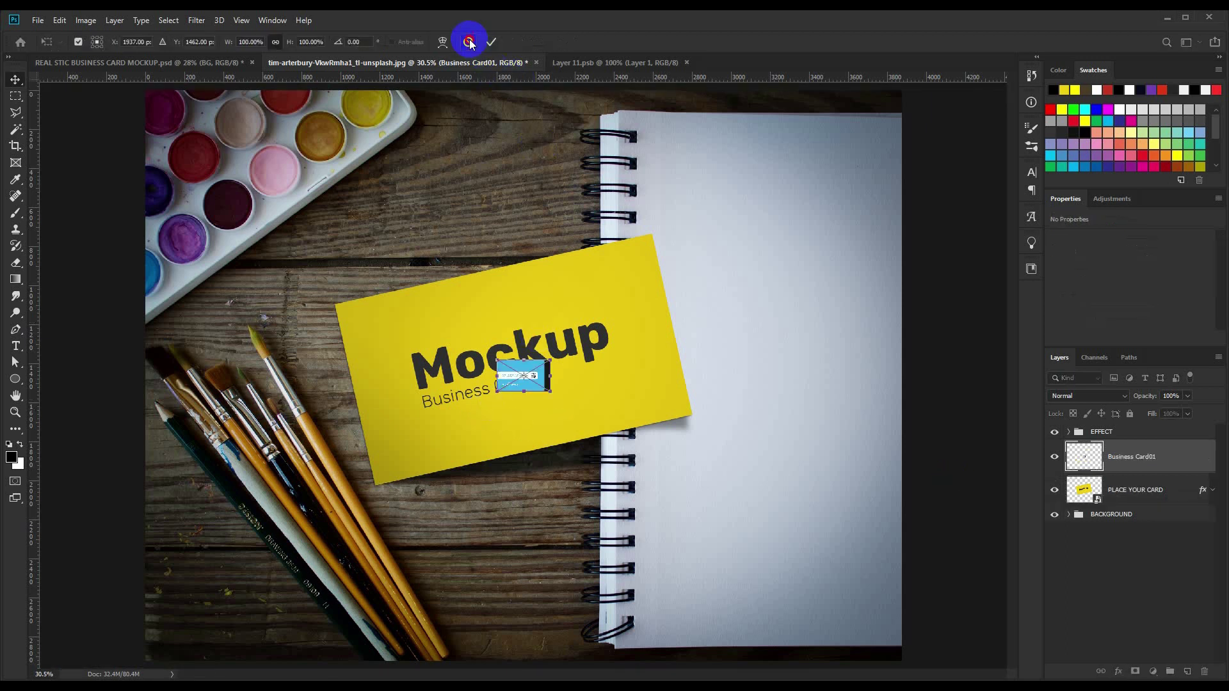
pyautogui.click(593, 62)
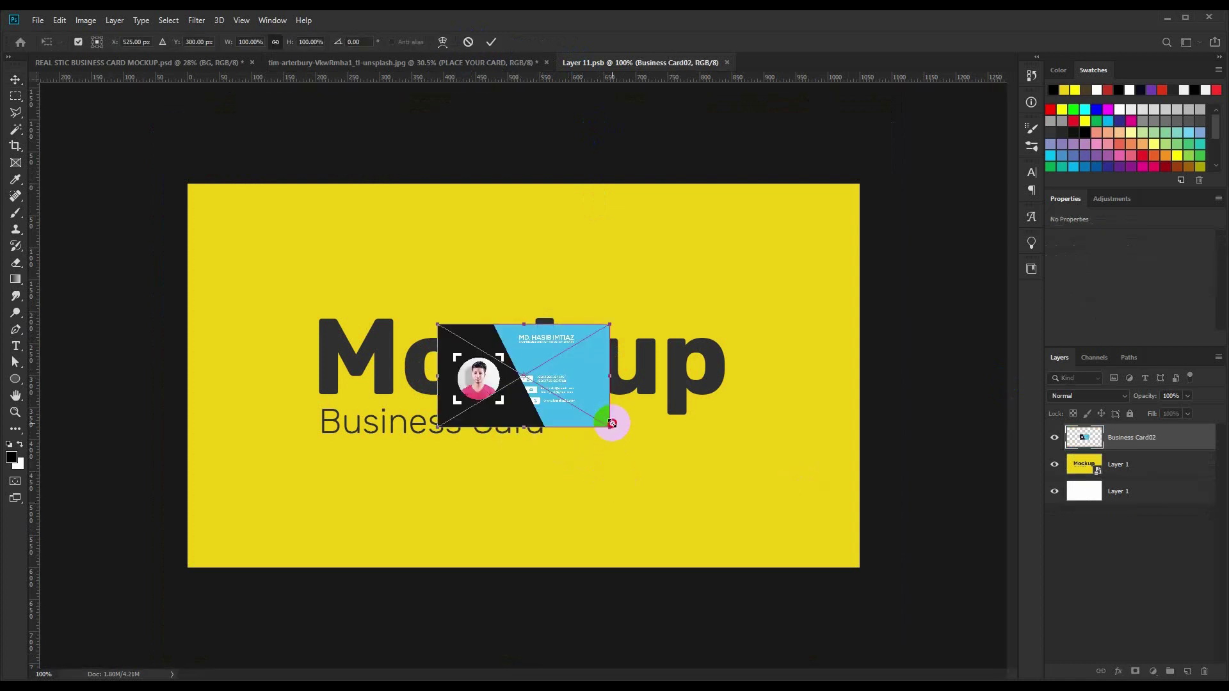
pyautogui.moveTo(612, 423); pyautogui.dragTo(896, 565)
pyautogui.click(491, 42)
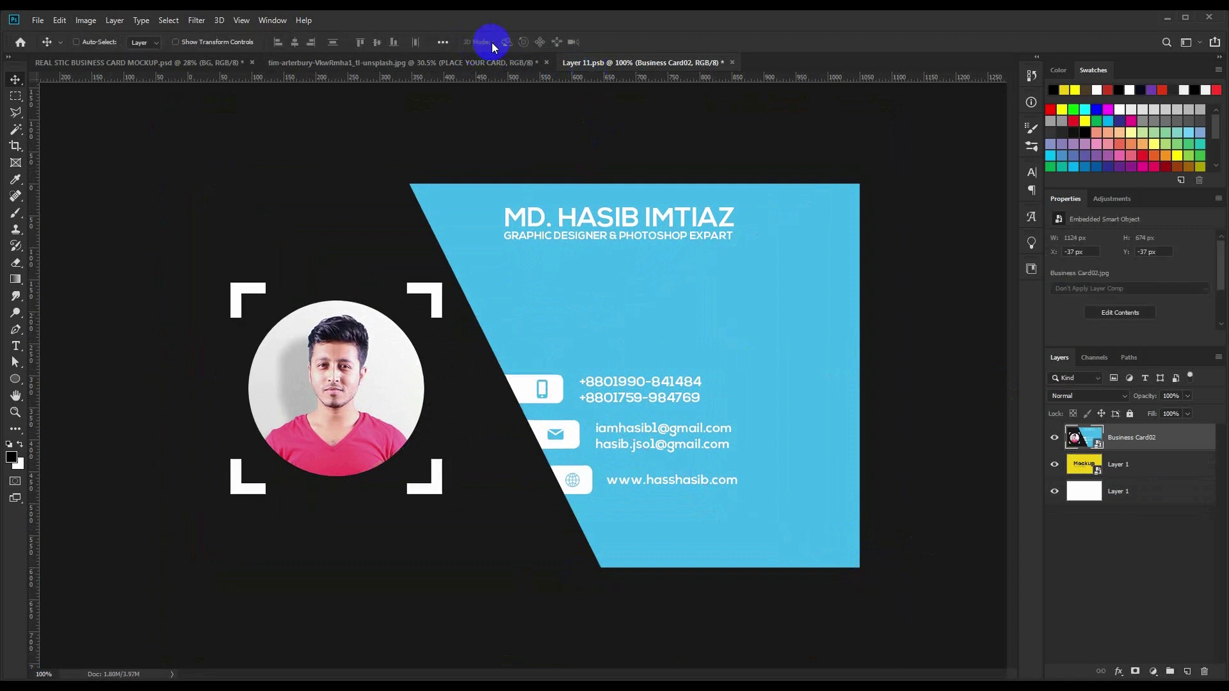
pyautogui.hotkey('ctrl', 's')
pyautogui.click(508, 62)
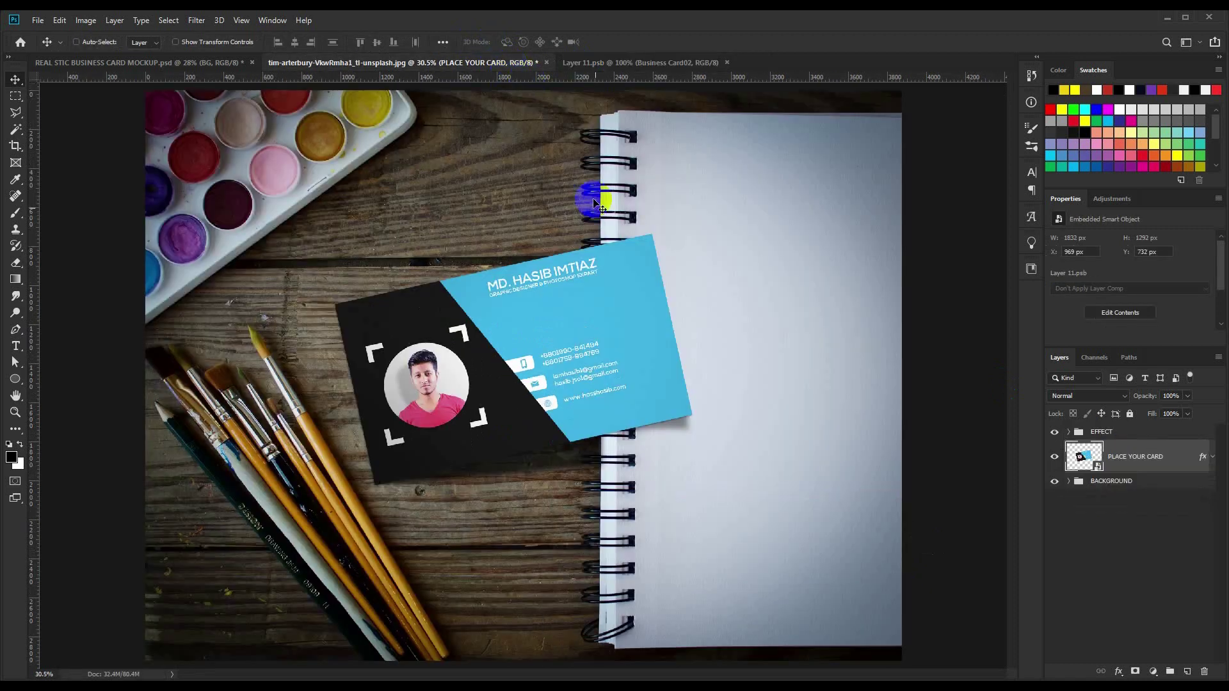